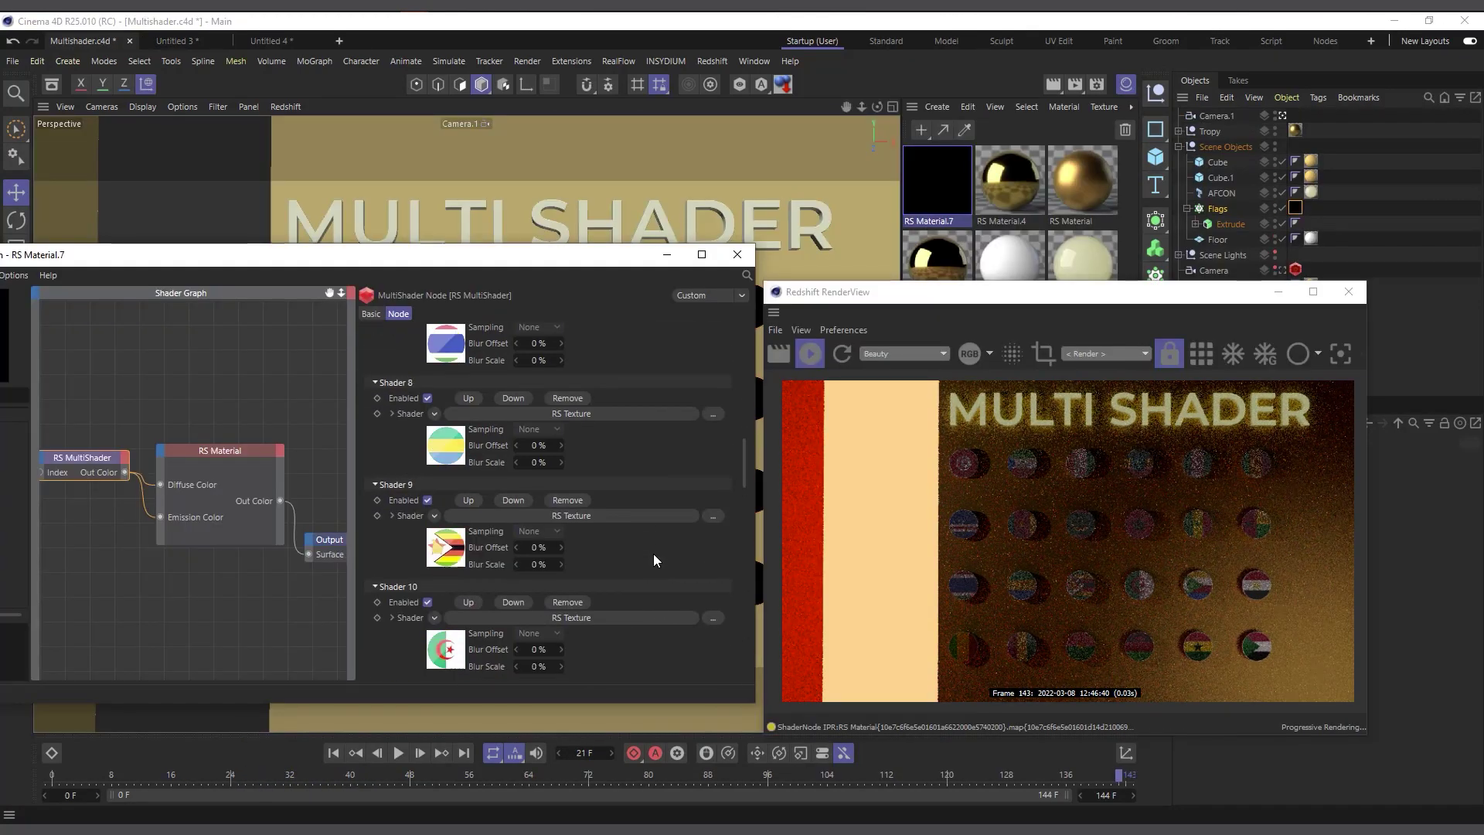
Browse the empty MultiShader slot's image to the Flags folder of 23 flag textures.
{"action": "scroll", "coordinate": [652, 564], "scroll_direction": "down", "scroll_amount": 6}
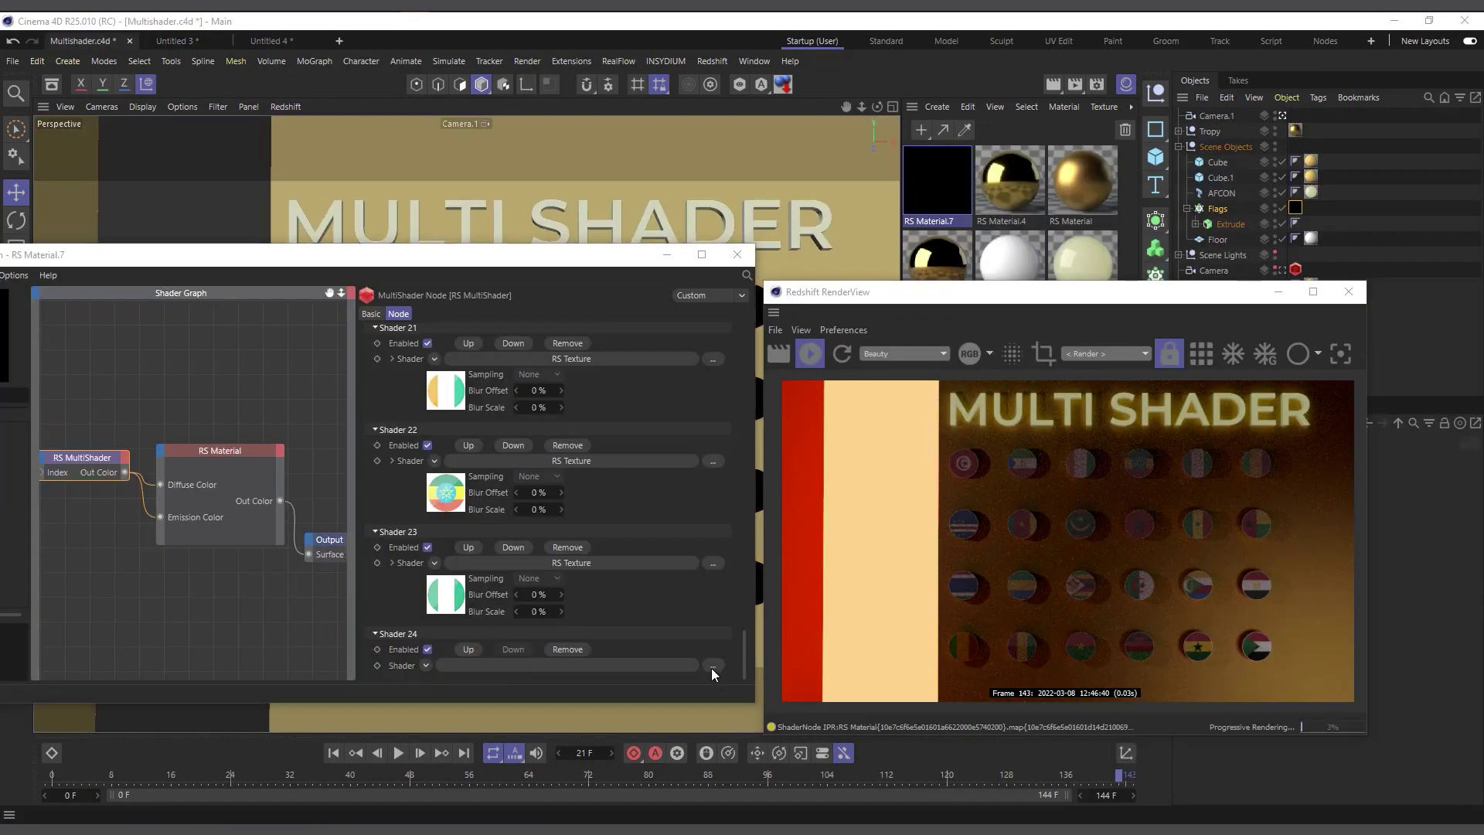
{"action": "left_click", "coordinate": [712, 668]}
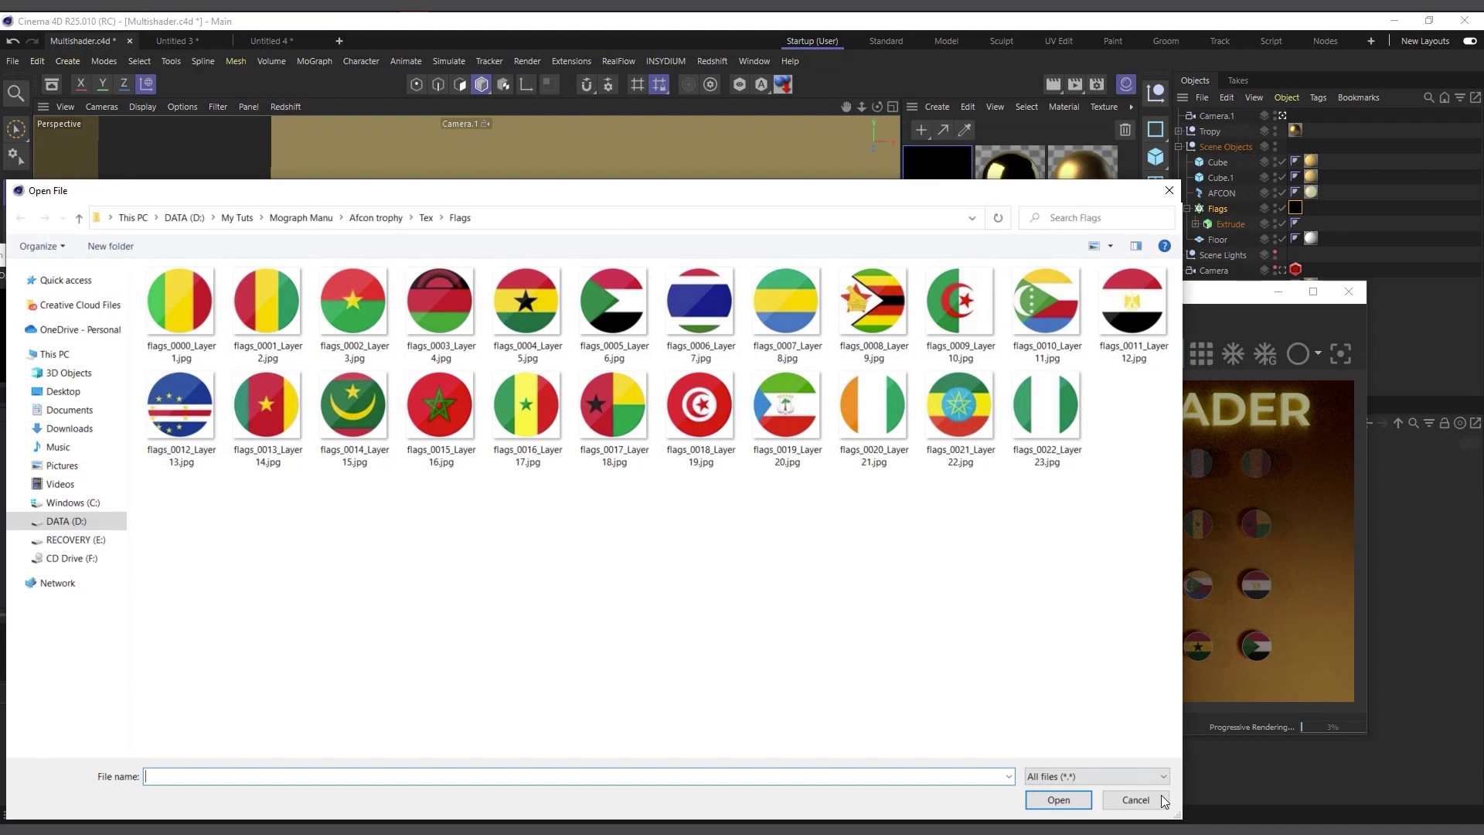
Cancel the file browser and delete the empty Shader 24 slot from the flags MultiShader.
{"action": "left_click", "coordinate": [1137, 801]}
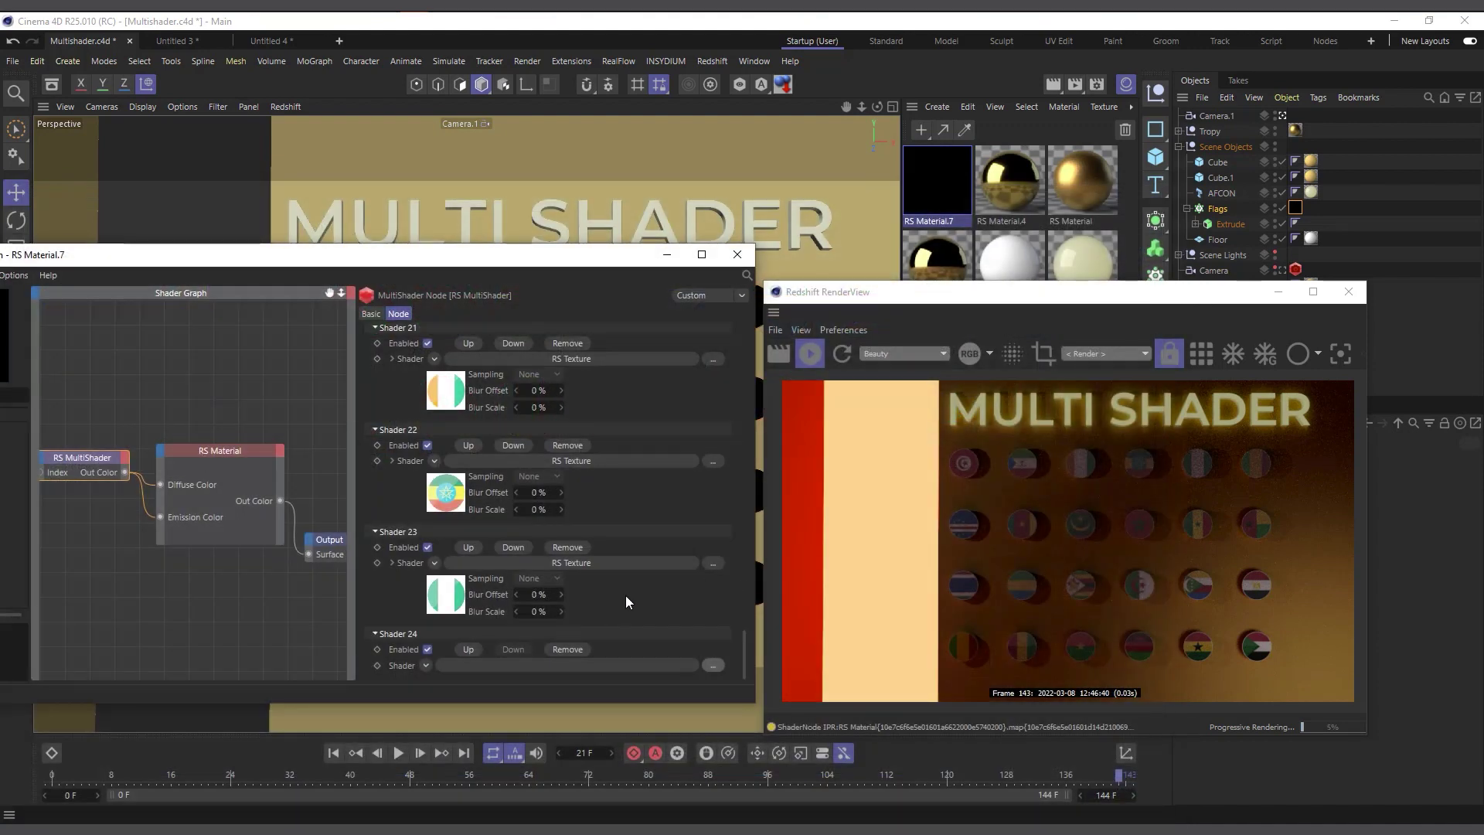
{"action": "left_click", "coordinate": [573, 654]}
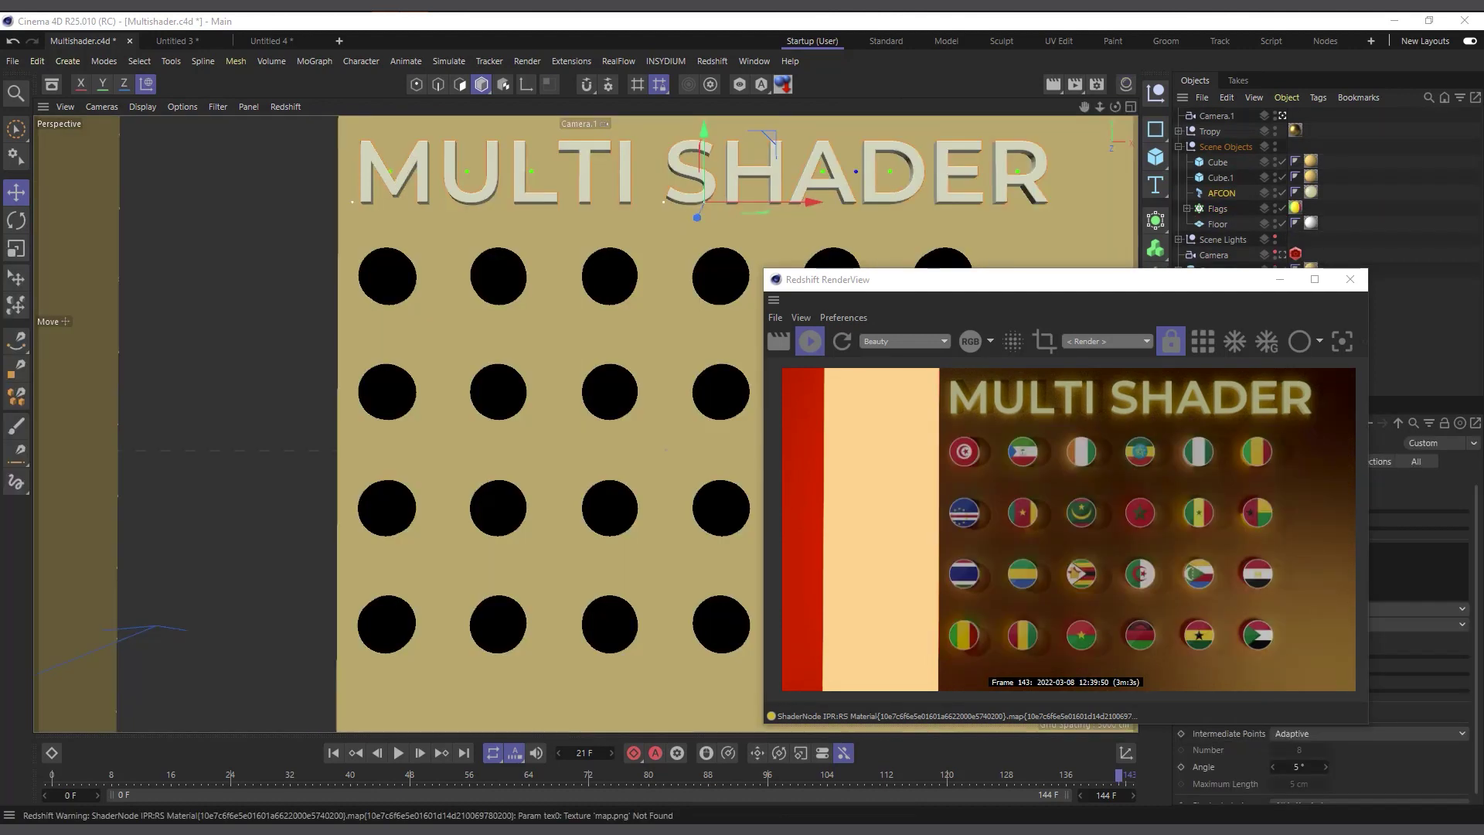
{"action": "key", "text": "alt+Tab"}
Open the Flags material's Shader Graph from the Material Manager to inspect its MultiShader.
{"action": "left_click_drag", "start_coordinate": [1168, 283], "coordinate": [654, 183]}
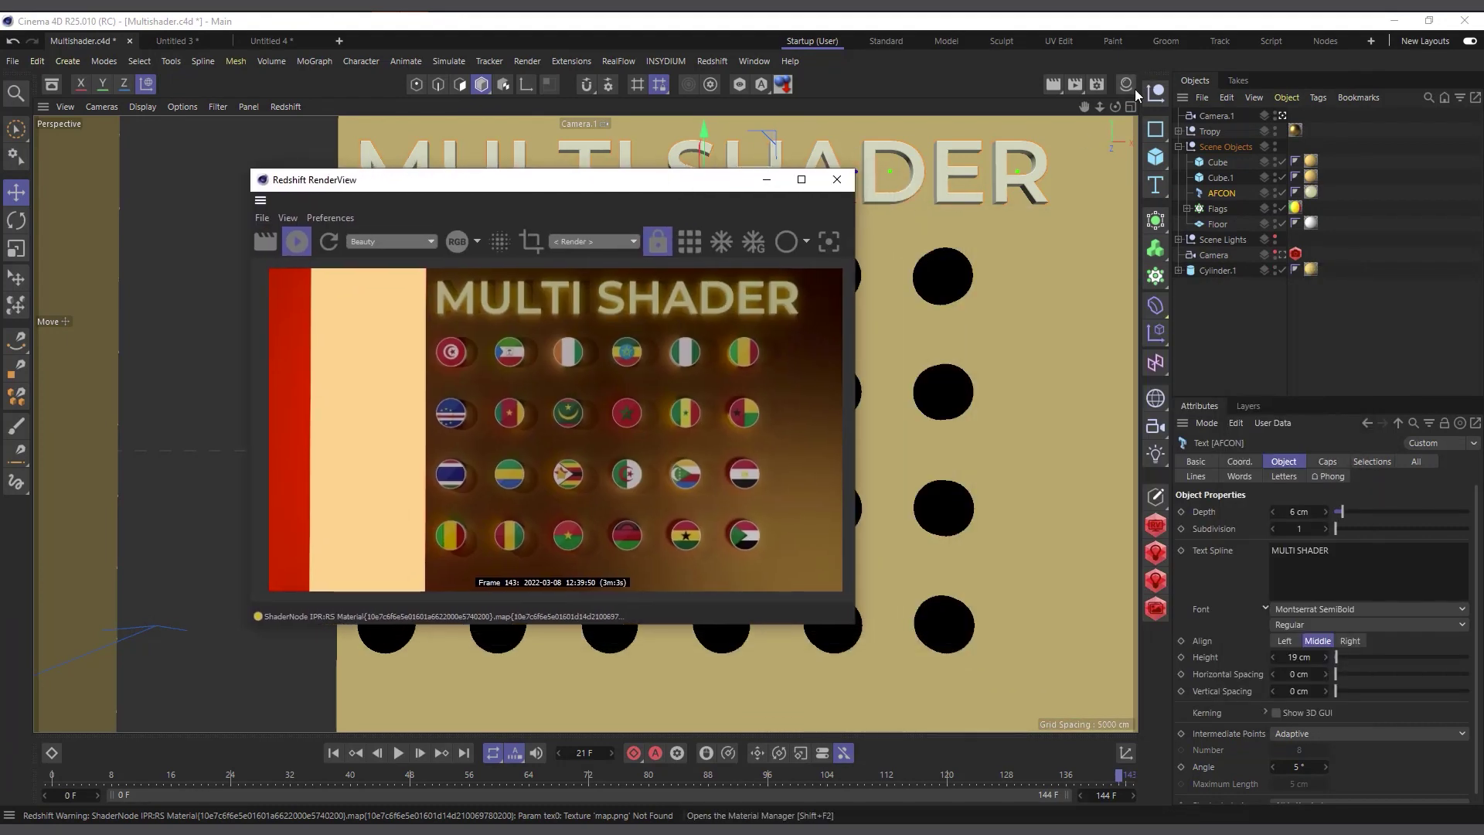
{"action": "left_click", "coordinate": [1127, 86]}
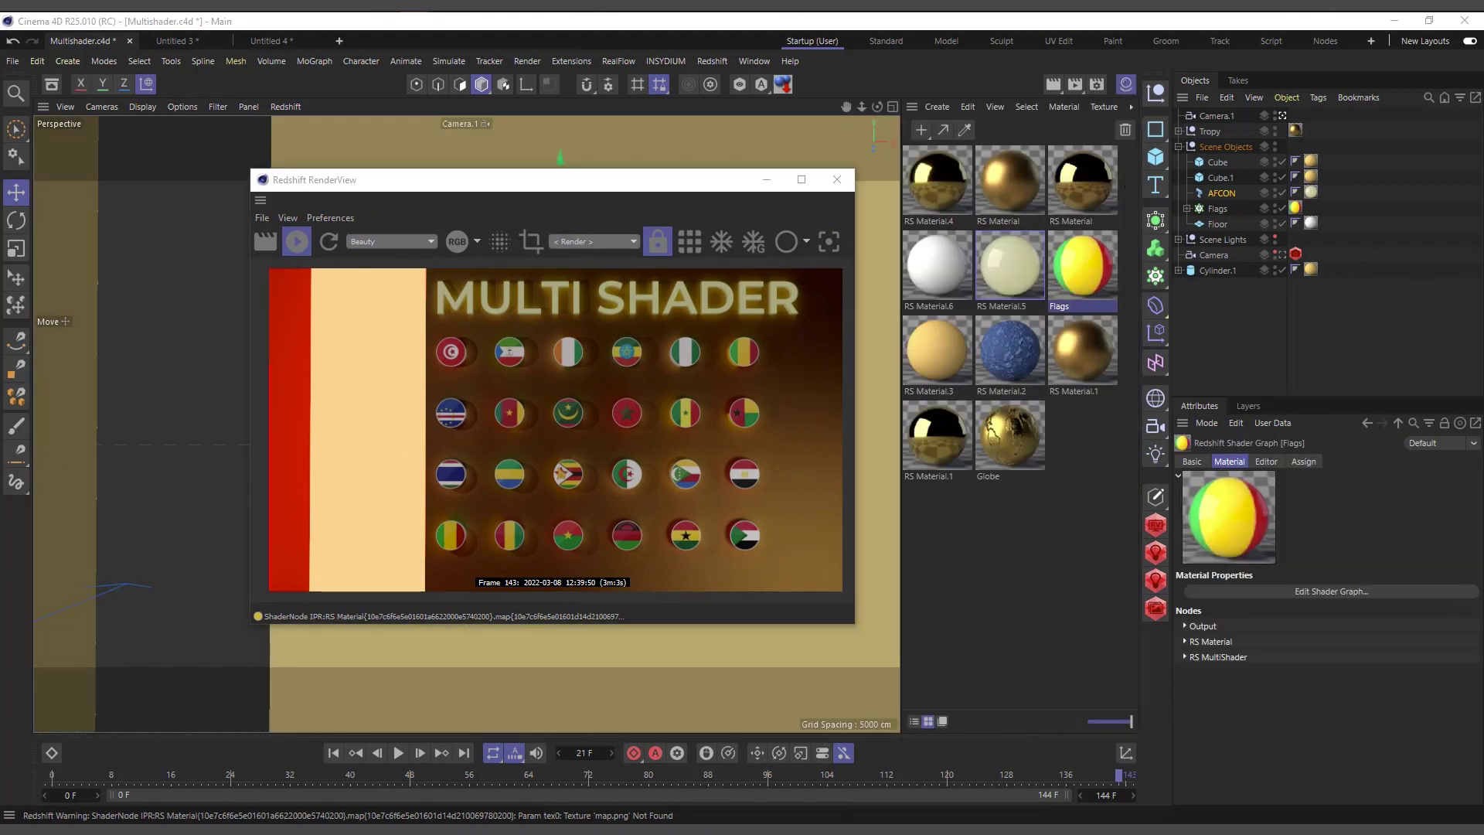
{"action": "double_click", "coordinate": [1082, 267]}
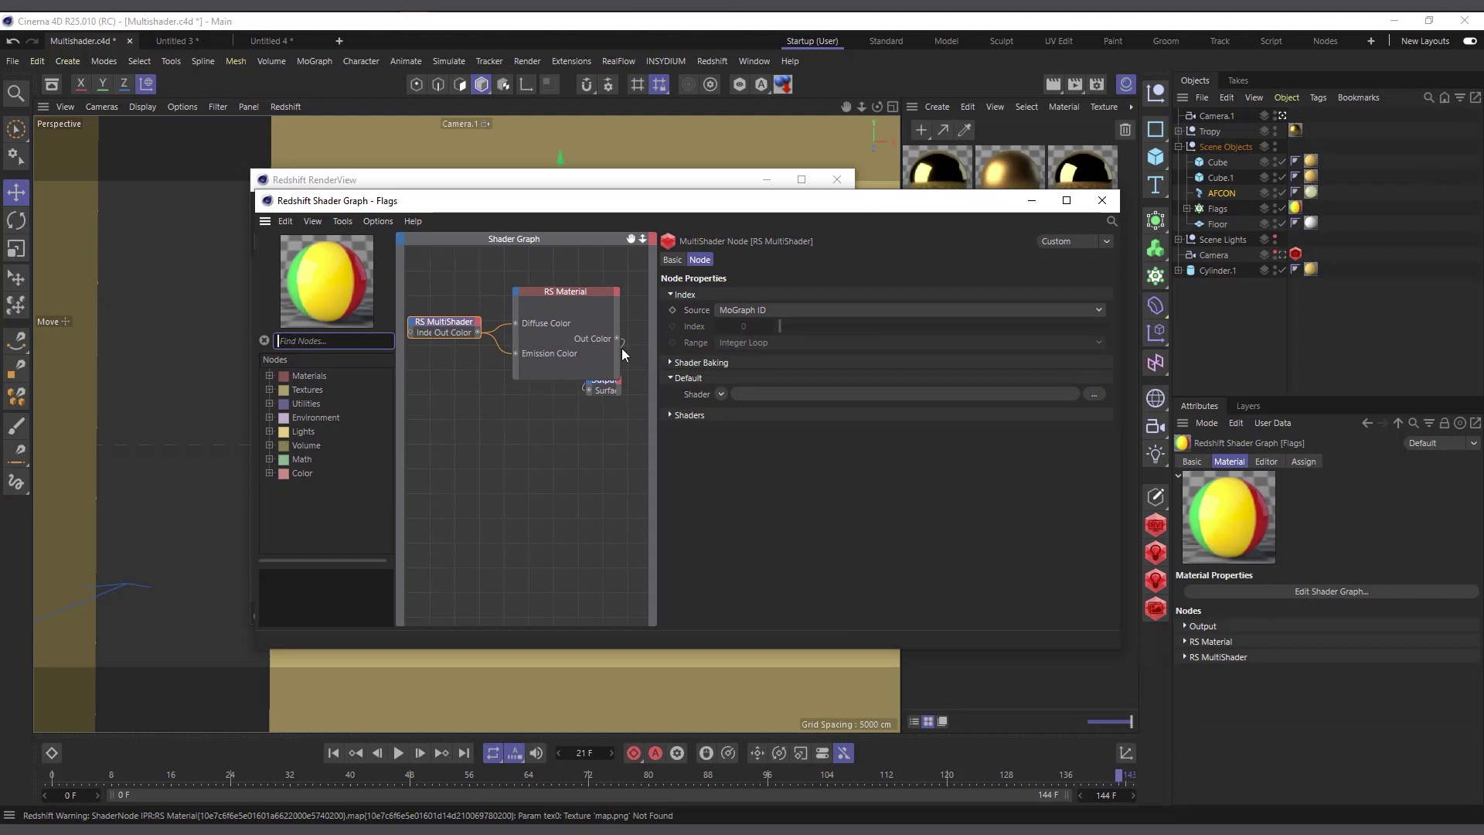
Rearrange the graph and render windows, then preview the page-bending animation to frame 22.
{"action": "left_click_drag", "start_coordinate": [650, 215], "coordinate": [607, 420]}
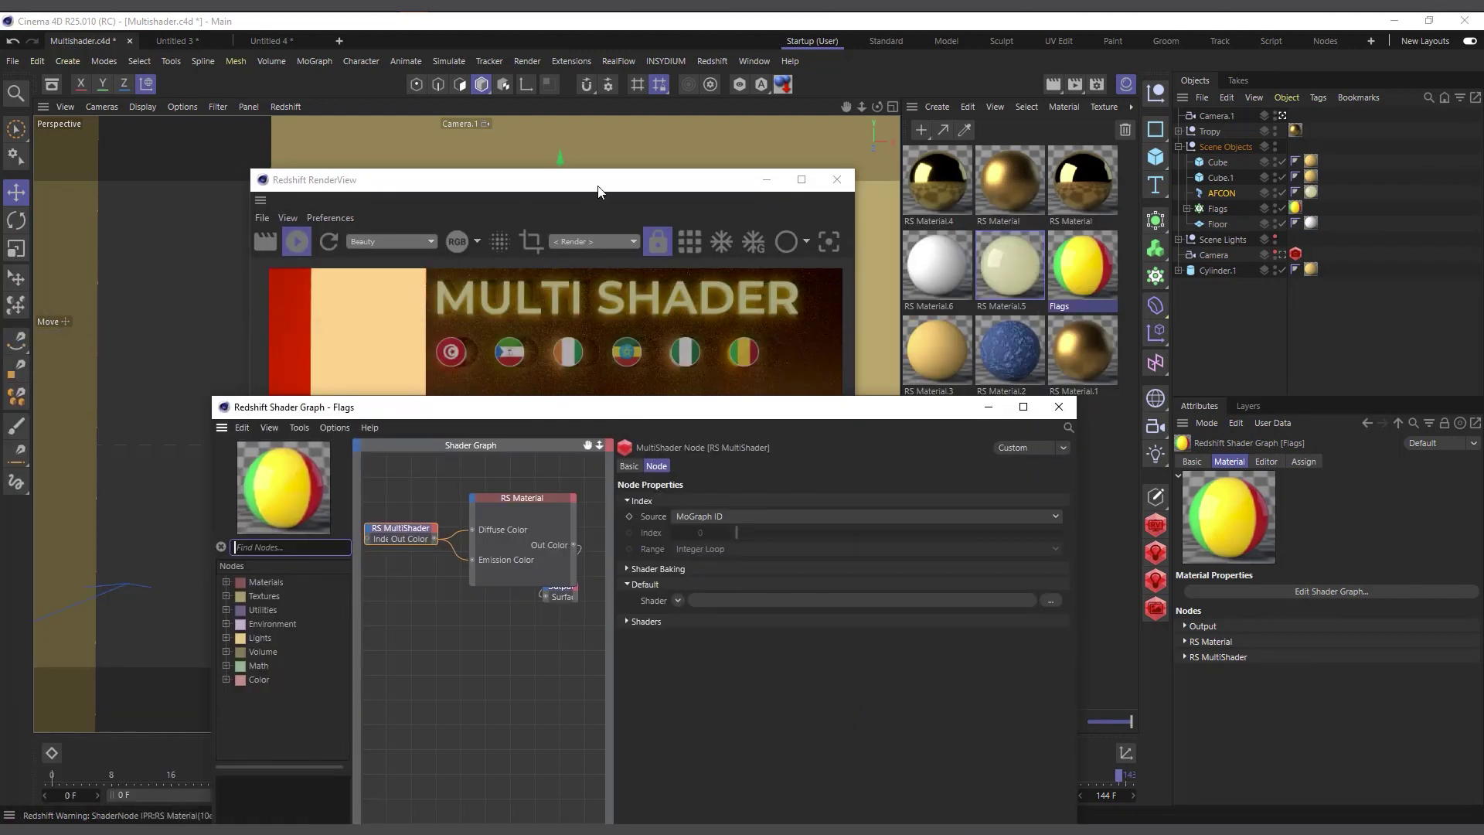
{"action": "left_click_drag", "start_coordinate": [597, 191], "coordinate": [287, 183]}
{"action": "left_click_drag", "start_coordinate": [749, 417], "coordinate": [1063, 519]}
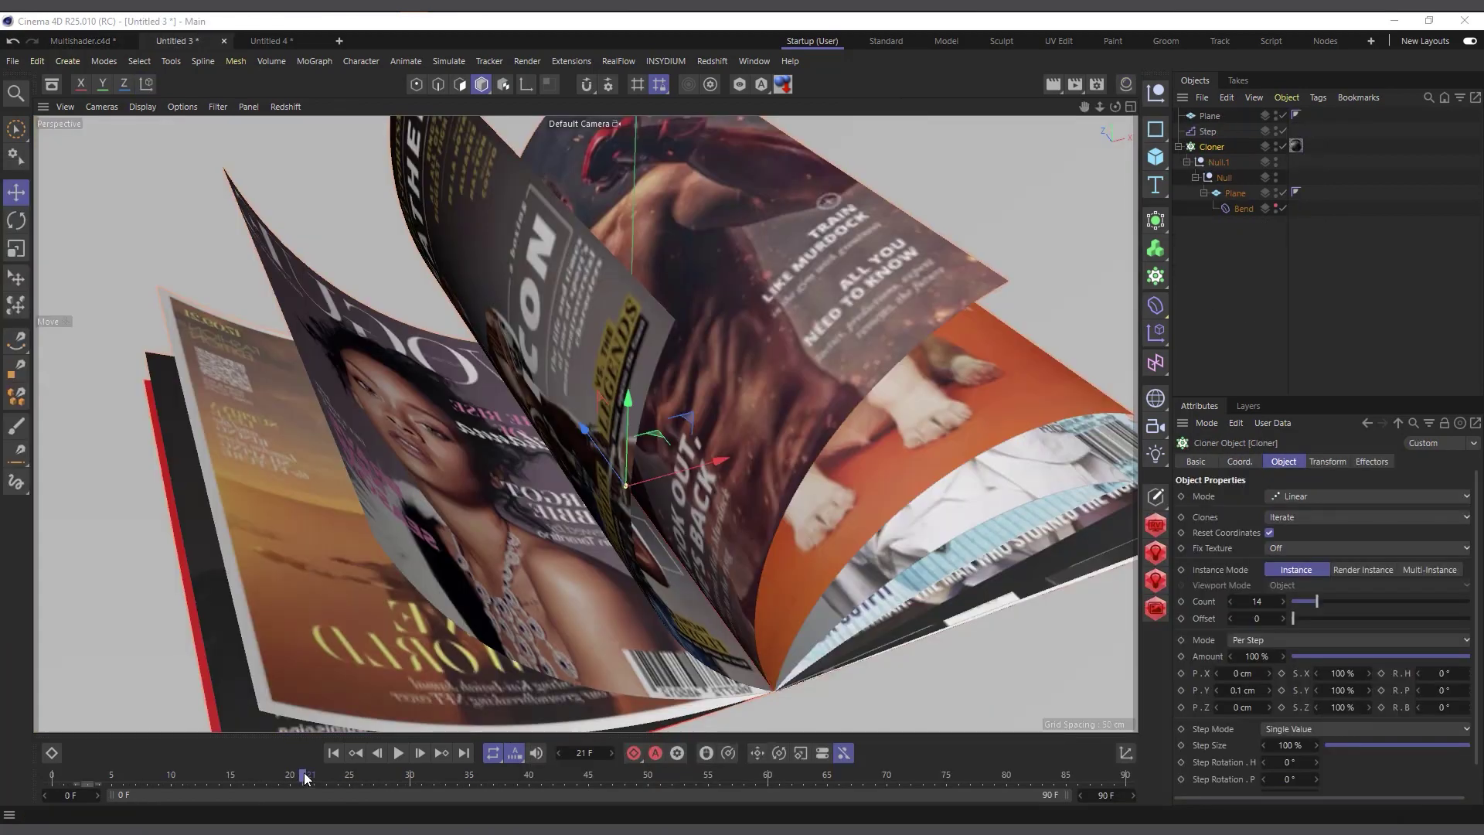
{"action": "mouse_move", "coordinate": [306, 778]}
{"action": "left_mouse_down"}
{"action": "mouse_move", "coordinate": [54, 778]}
{"action": "mouse_move", "coordinate": [223, 789]}
{"action": "mouse_move", "coordinate": [387, 774]}
{"action": "mouse_move", "coordinate": [251, 787]}
{"action": "mouse_move", "coordinate": [370, 777]}
{"action": "mouse_move", "coordinate": [259, 787]}
{"action": "mouse_move", "coordinate": [303, 777]}
{"action": "left_mouse_up"}
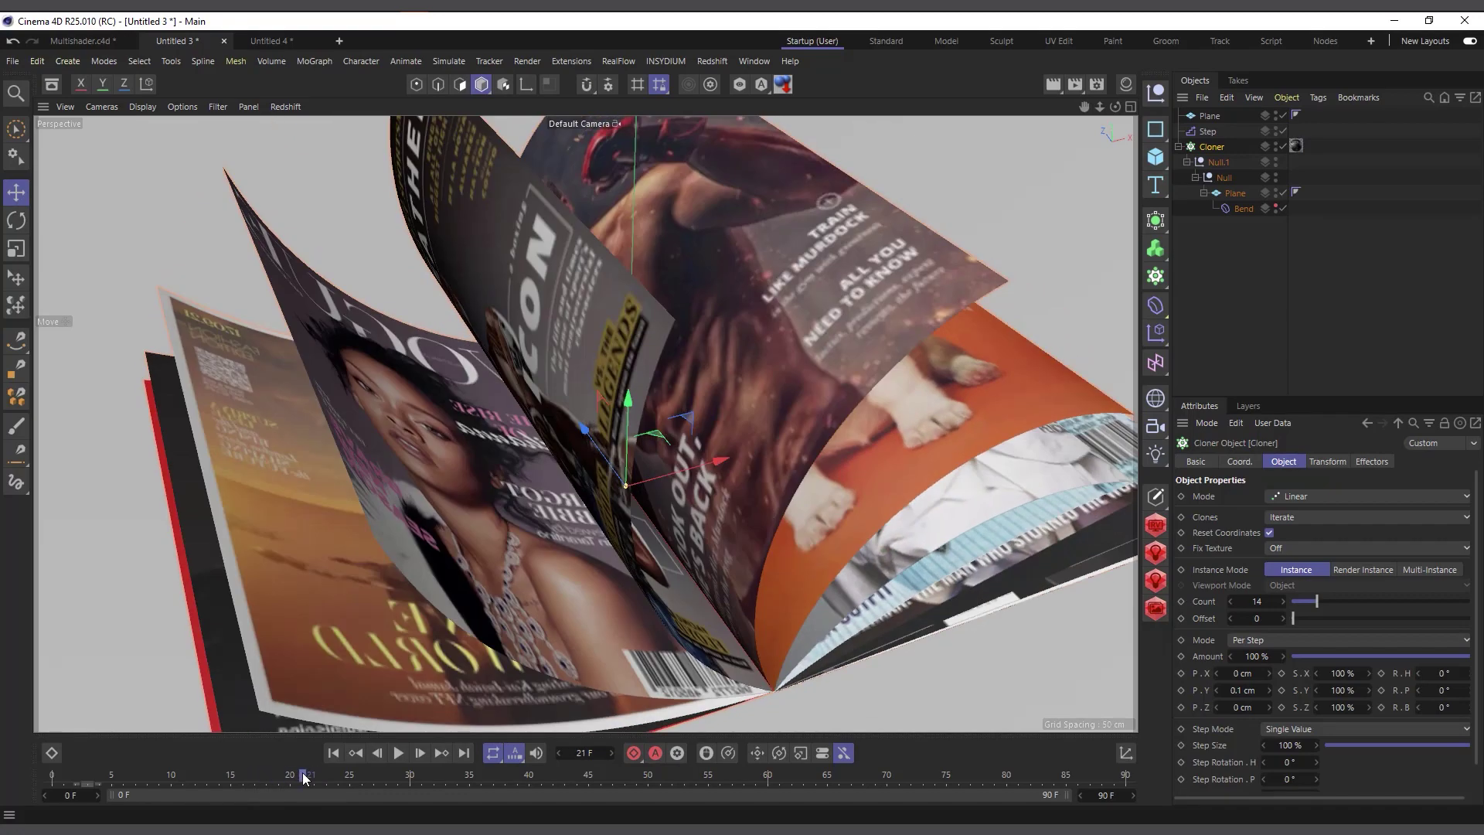
Show the magazine scene's materials, then return to the Multishader.c4d document.
{"action": "left_click", "coordinate": [1127, 83]}
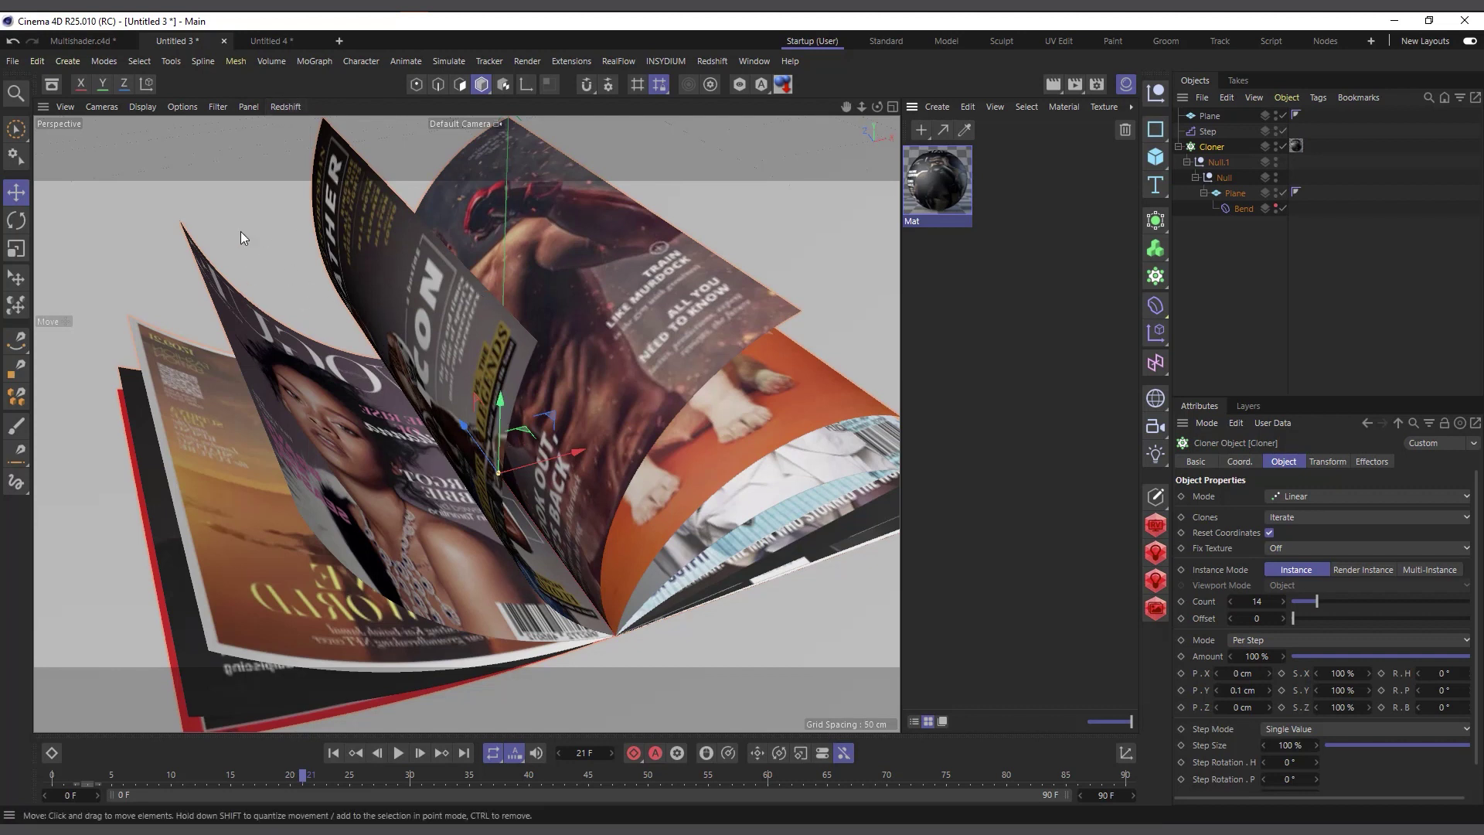
{"action": "left_click", "coordinate": [93, 42]}
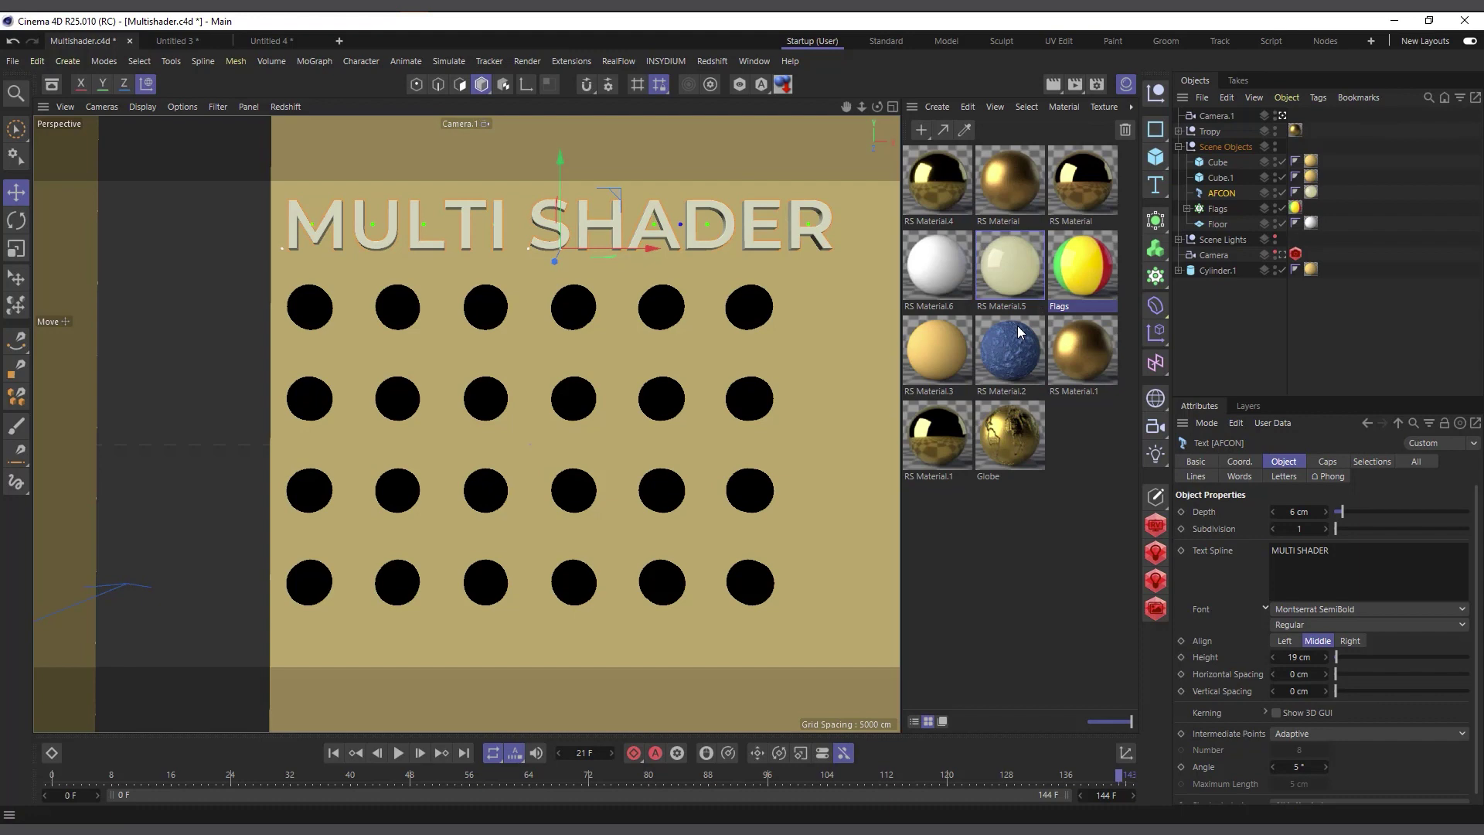
Open the Redshift RenderView and start an IPR render of the flag discs.
{"action": "left_click", "coordinate": [1158, 528]}
{"action": "left_click_drag", "start_coordinate": [1134, 375], "coordinate": [978, 253]}
{"action": "left_click", "coordinate": [771, 316]}
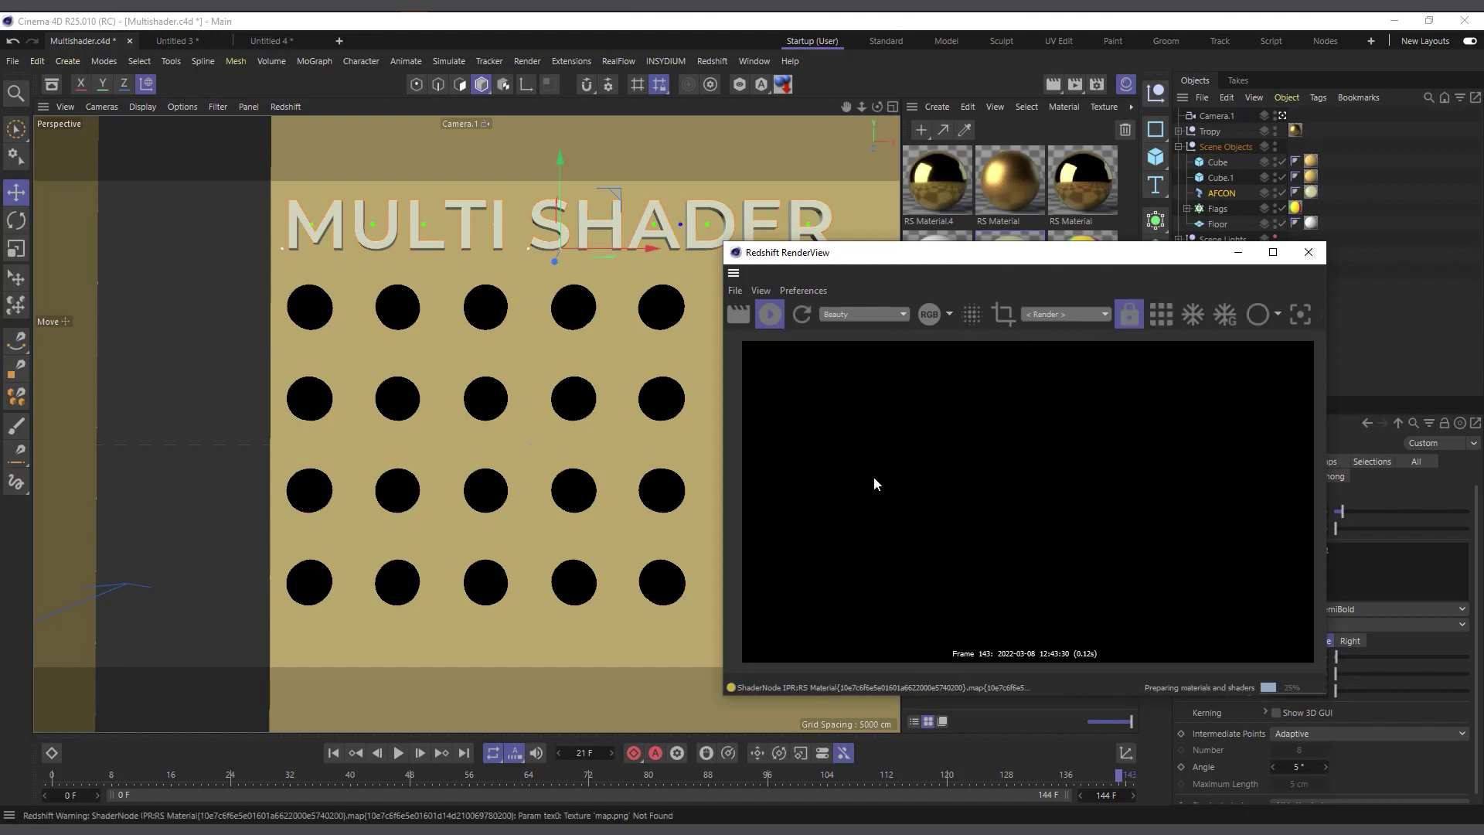
{"action": "left_click_drag", "start_coordinate": [992, 261], "coordinate": [1098, 394]}
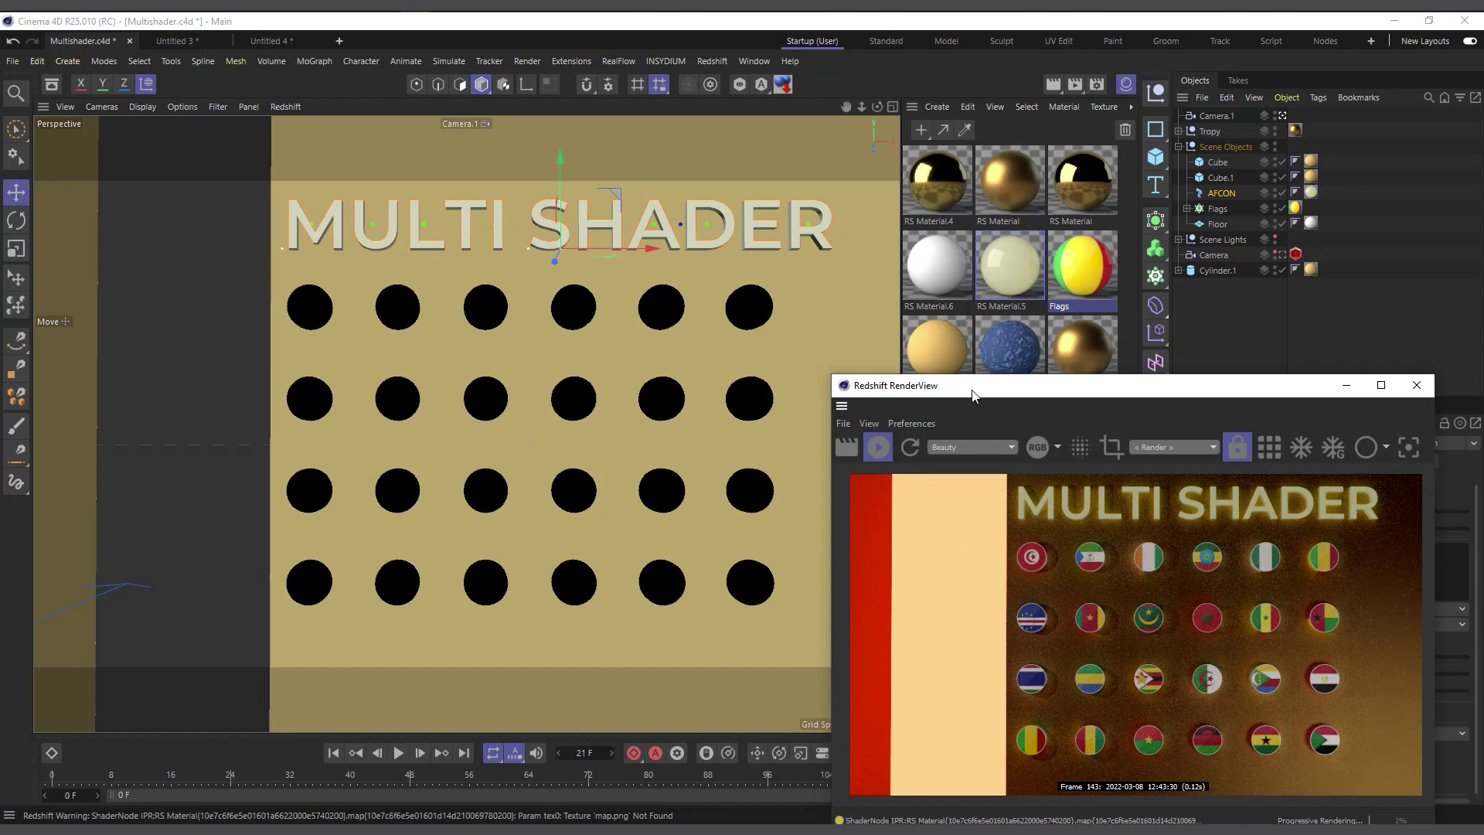
{"action": "left_click_drag", "start_coordinate": [957, 395], "coordinate": [1005, 434]}
Inspect the Flags cloner, its Extrude child and its Grid-mode settings.
{"action": "left_click", "coordinate": [1218, 209]}
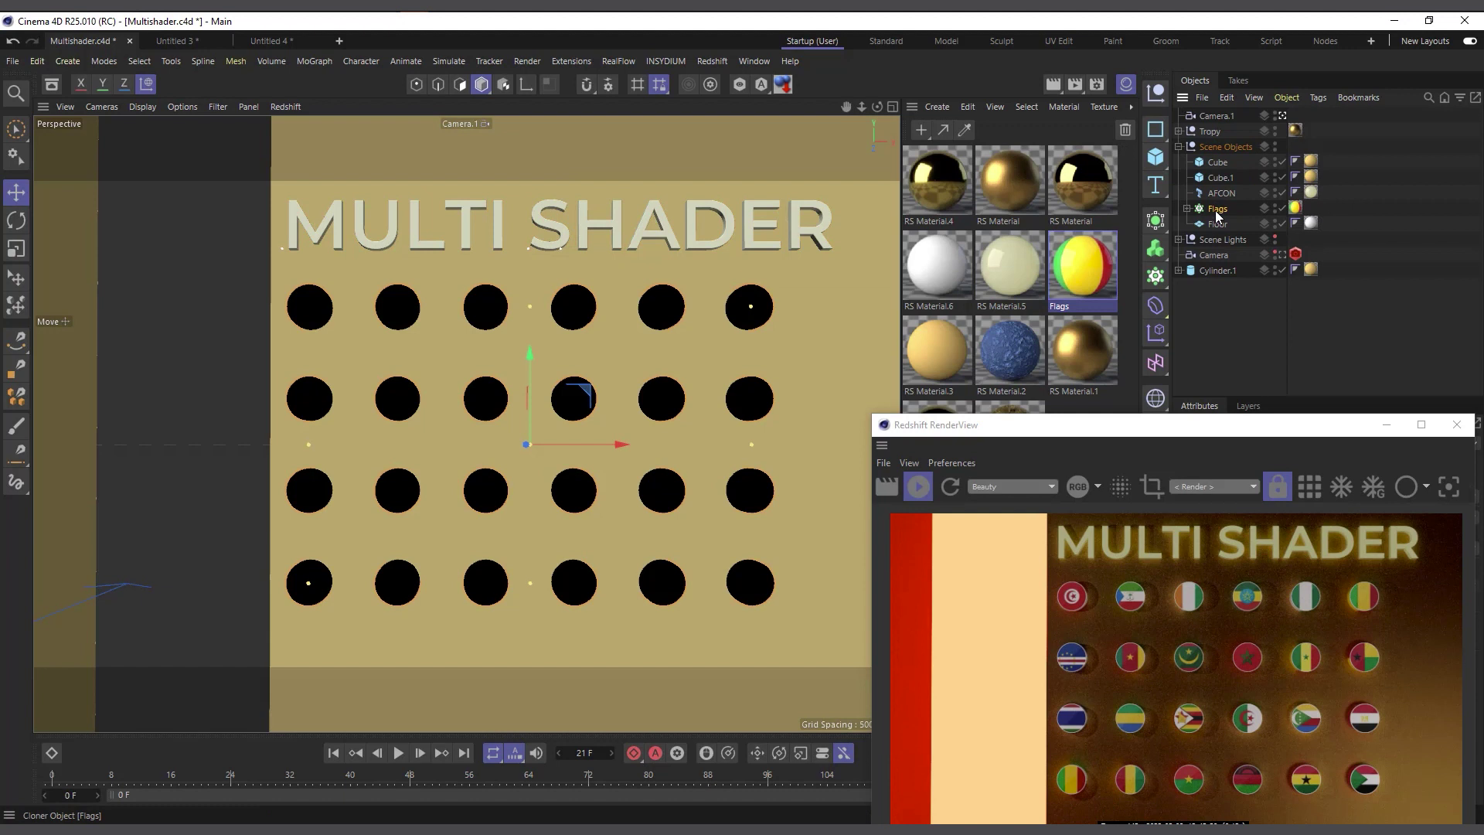
{"action": "left_click", "coordinate": [1188, 209]}
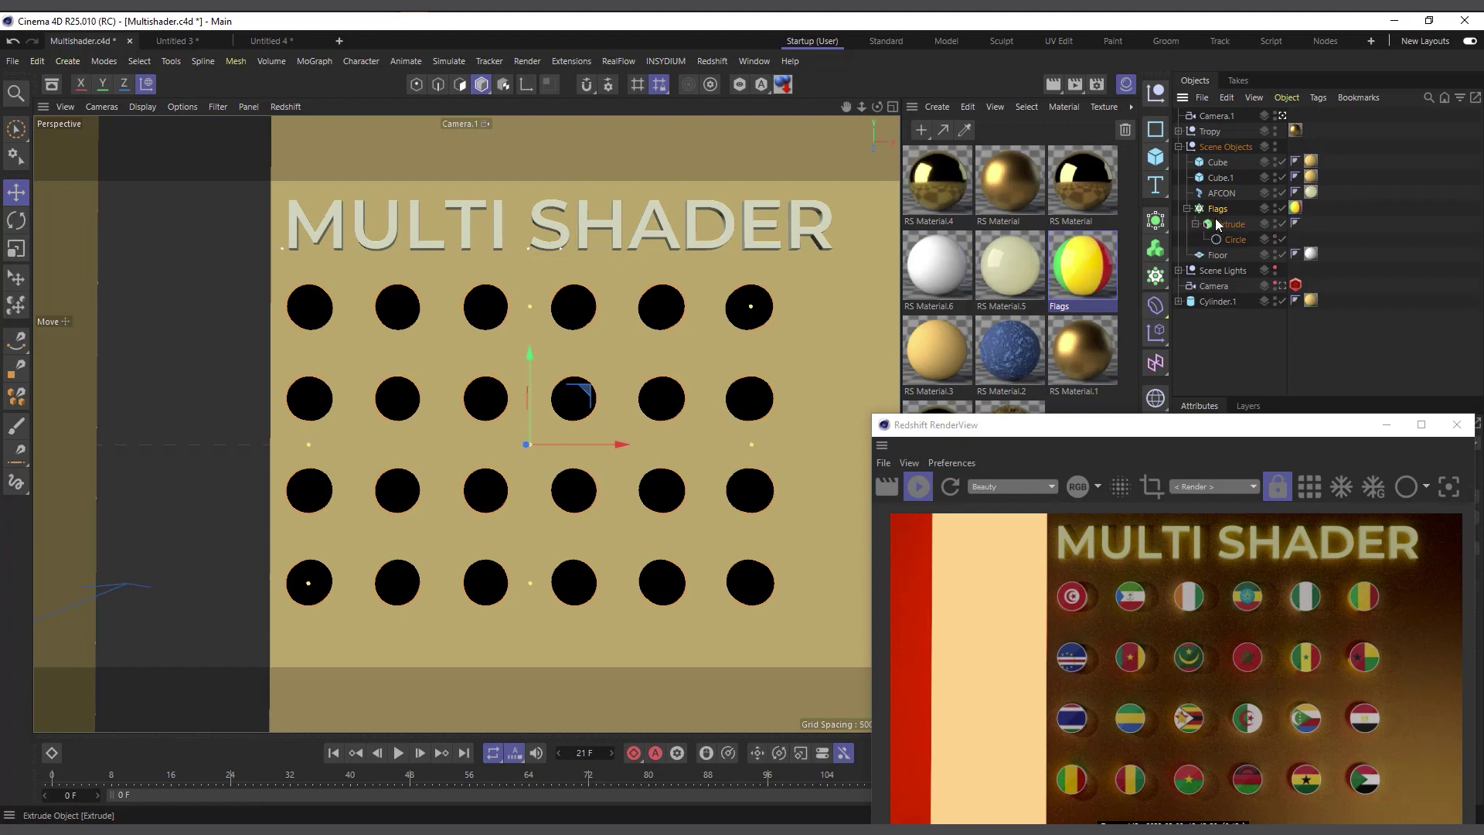
{"action": "left_click", "coordinate": [1204, 225]}
{"action": "left_click", "coordinate": [1197, 224]}
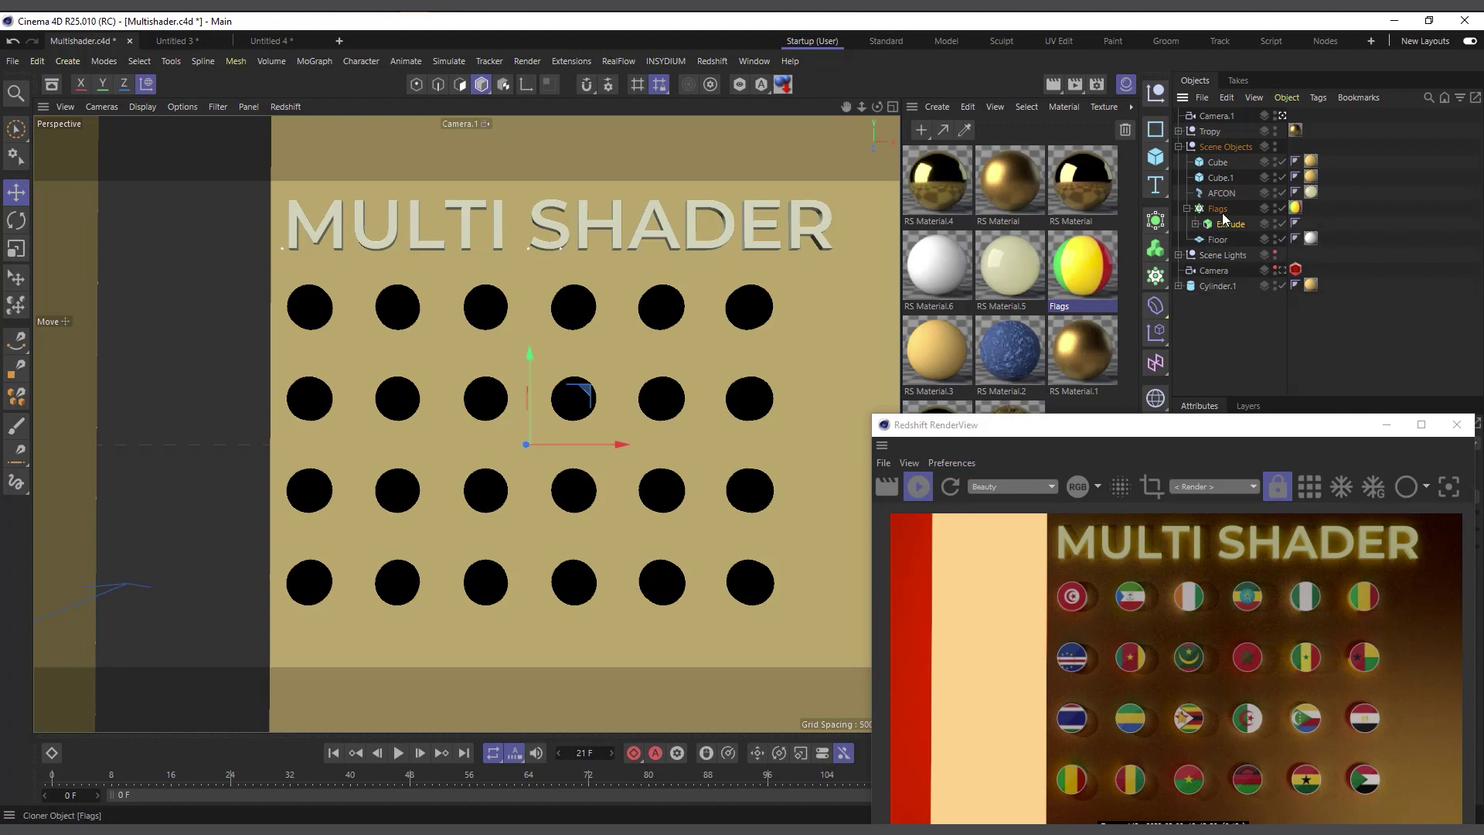
{"action": "left_click_drag", "start_coordinate": [1224, 425], "coordinate": [696, 323]}
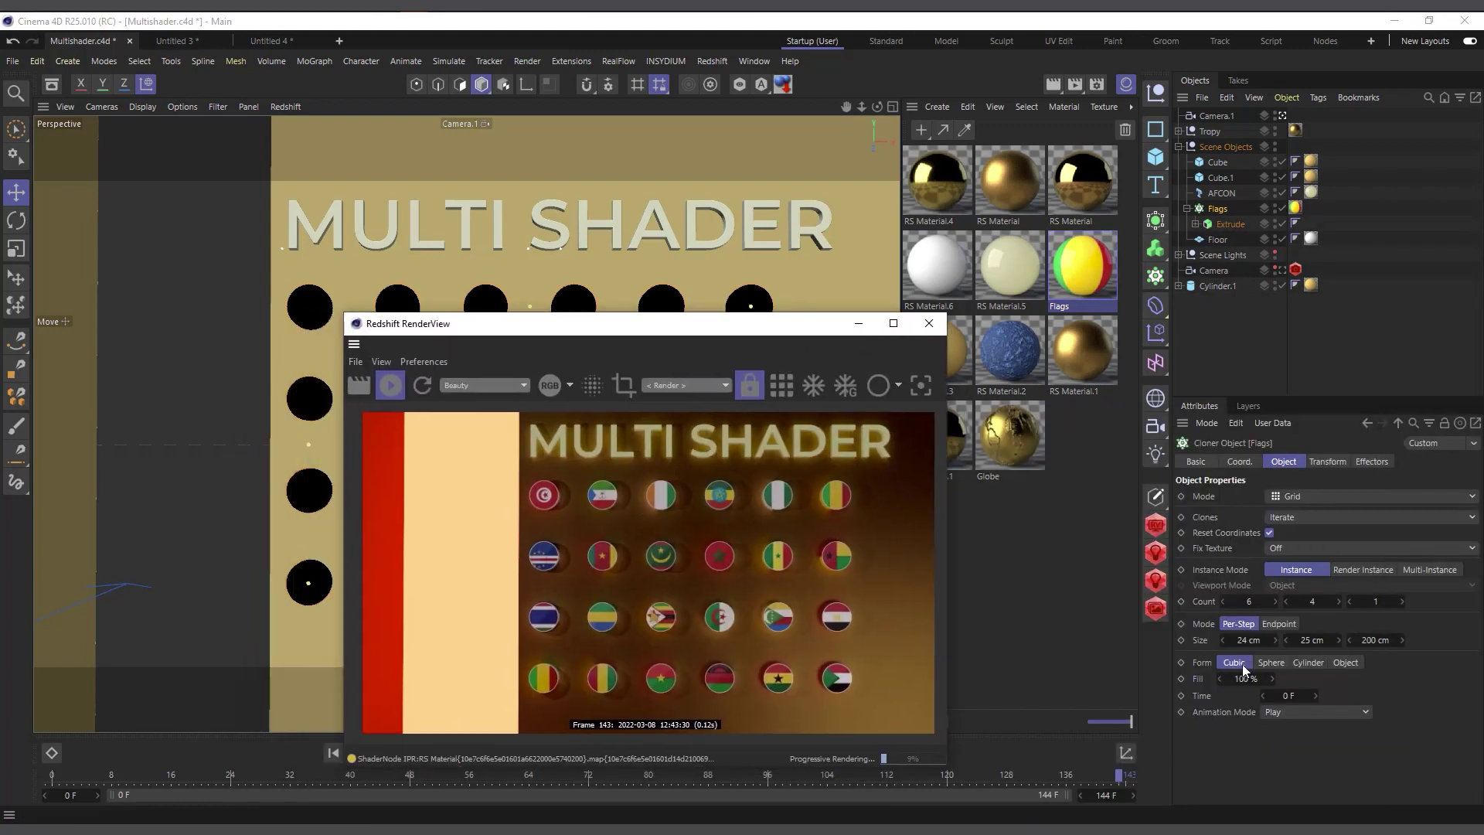
{"action": "left_click_drag", "start_coordinate": [659, 331], "coordinate": [1134, 525]}
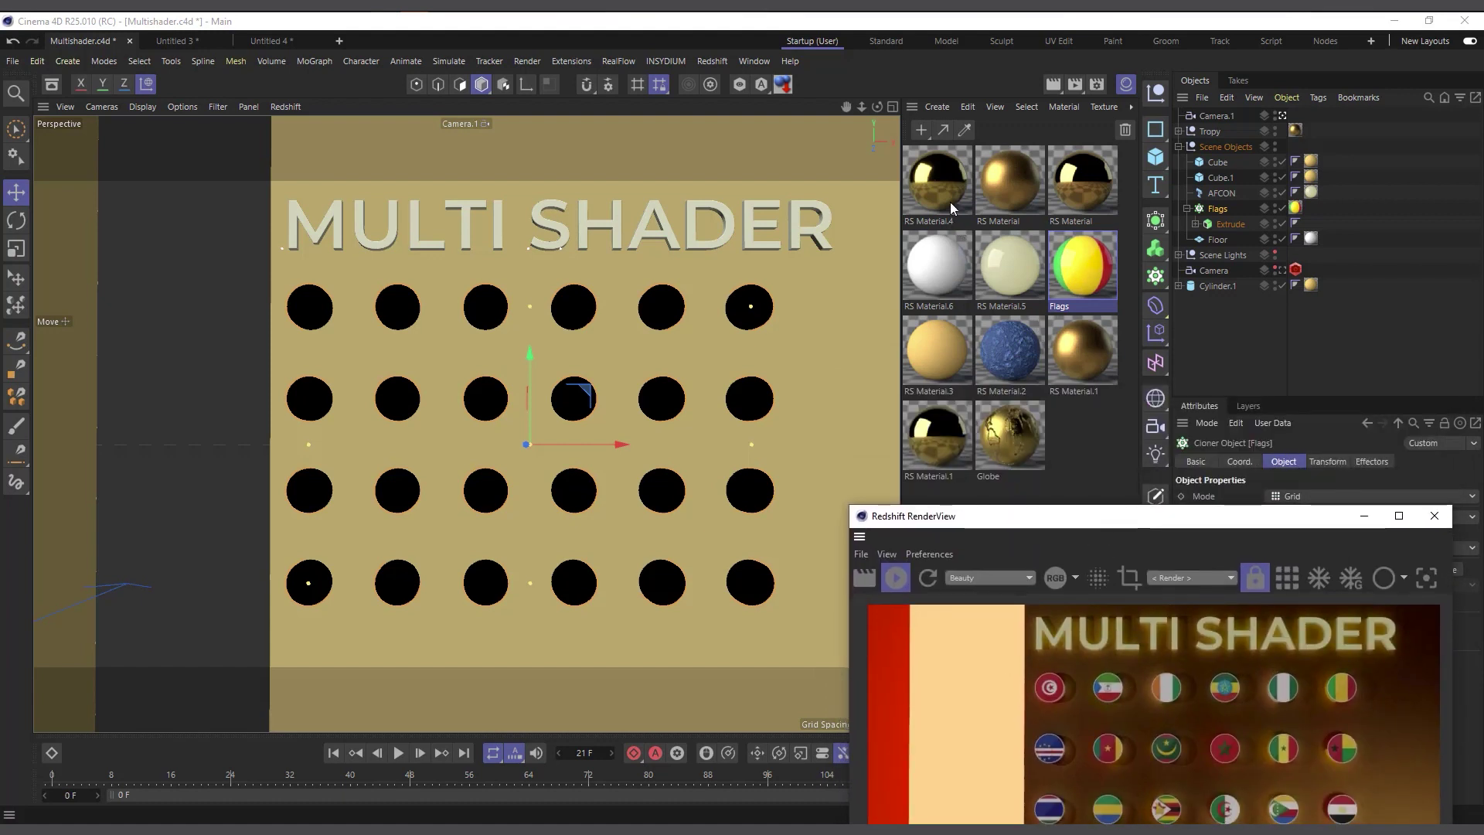
Create a new Redshift material, RS Material.7, via Create > Redshift > Materials.
{"action": "left_click", "coordinate": [948, 106]}
{"action": "mouse_move", "coordinate": [956, 184]}
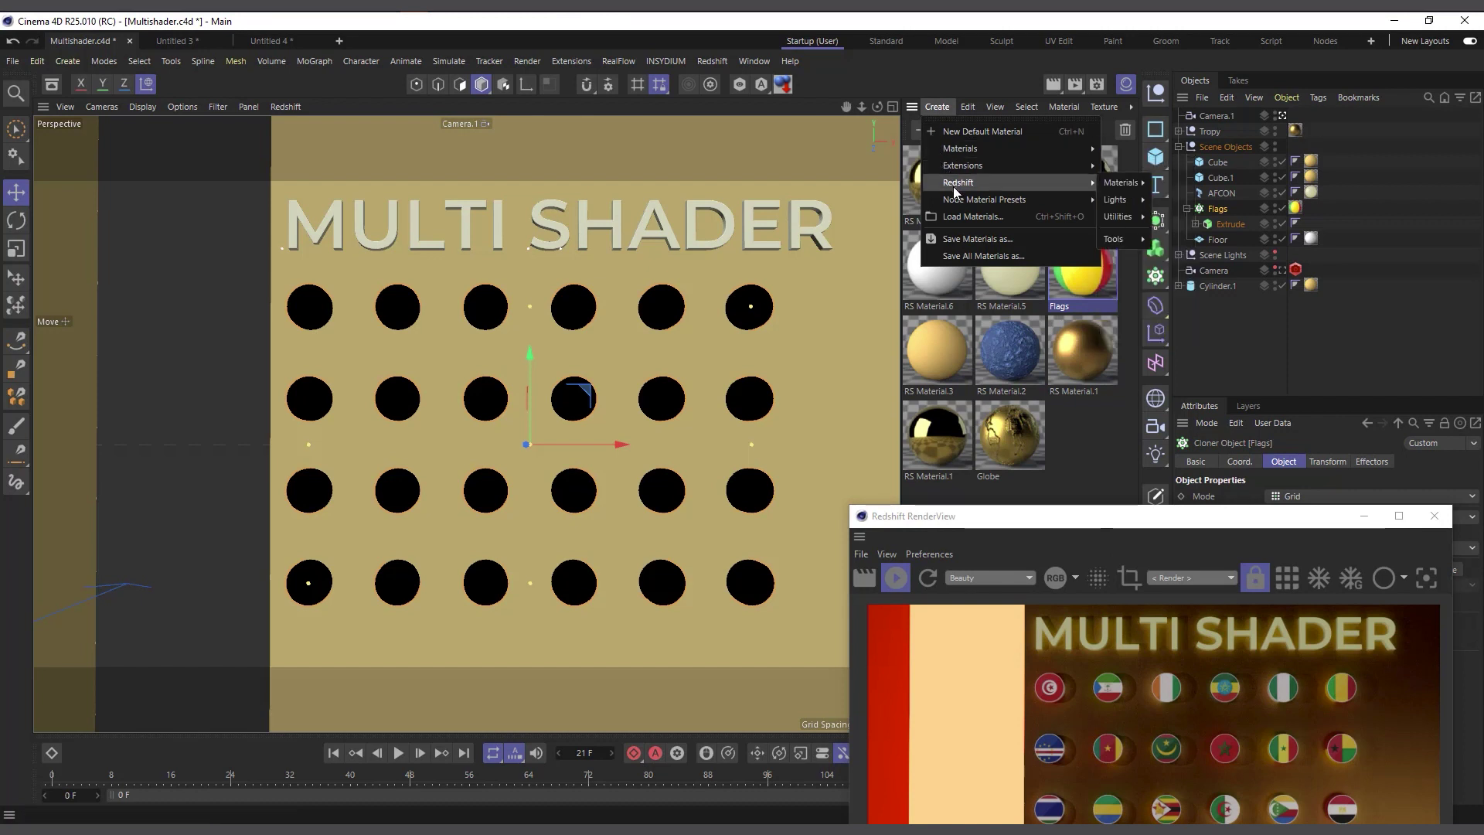
{"action": "mouse_move", "coordinate": [1121, 182]}
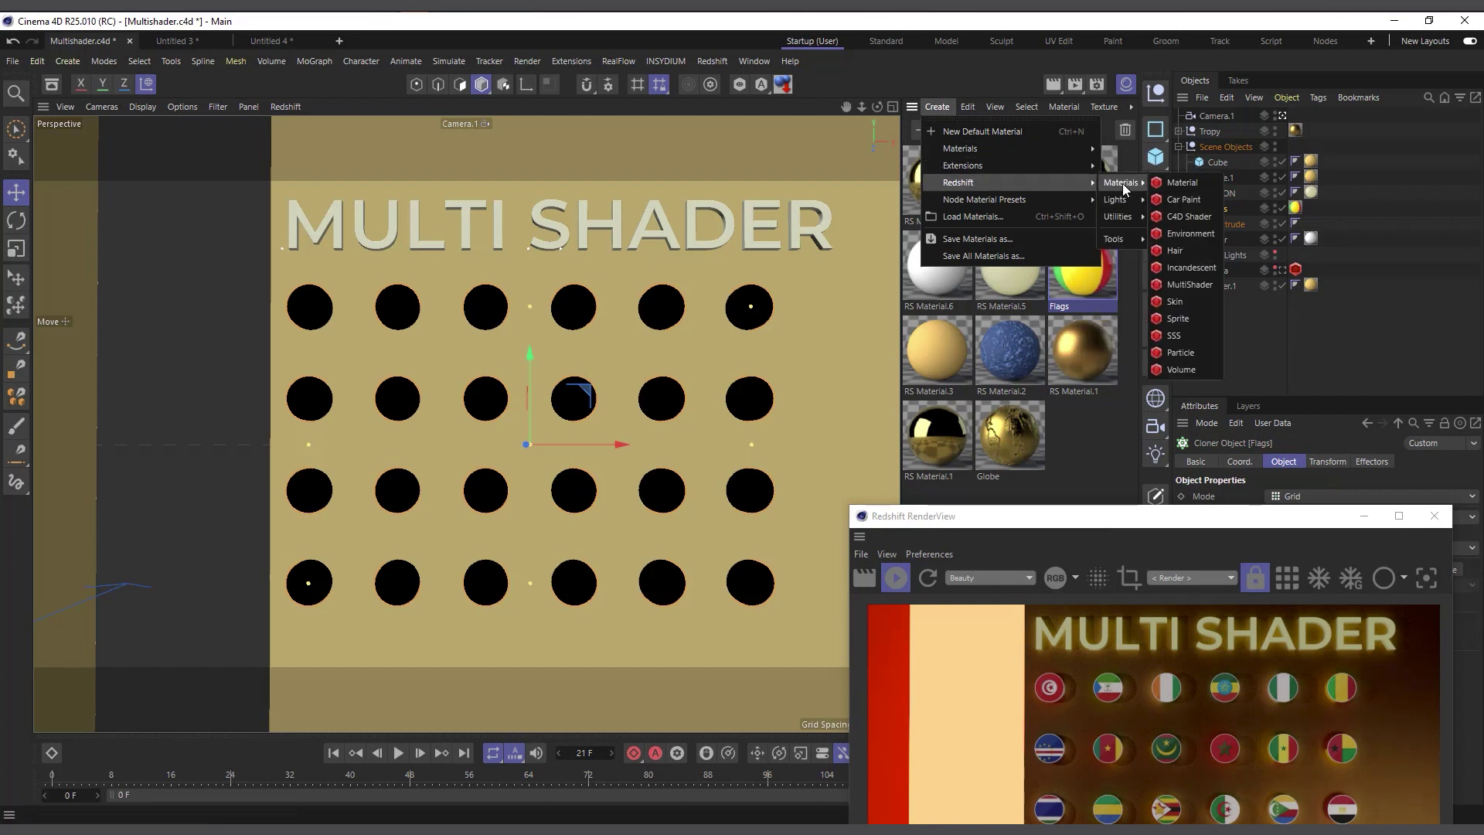
{"action": "left_click", "coordinate": [1172, 188]}
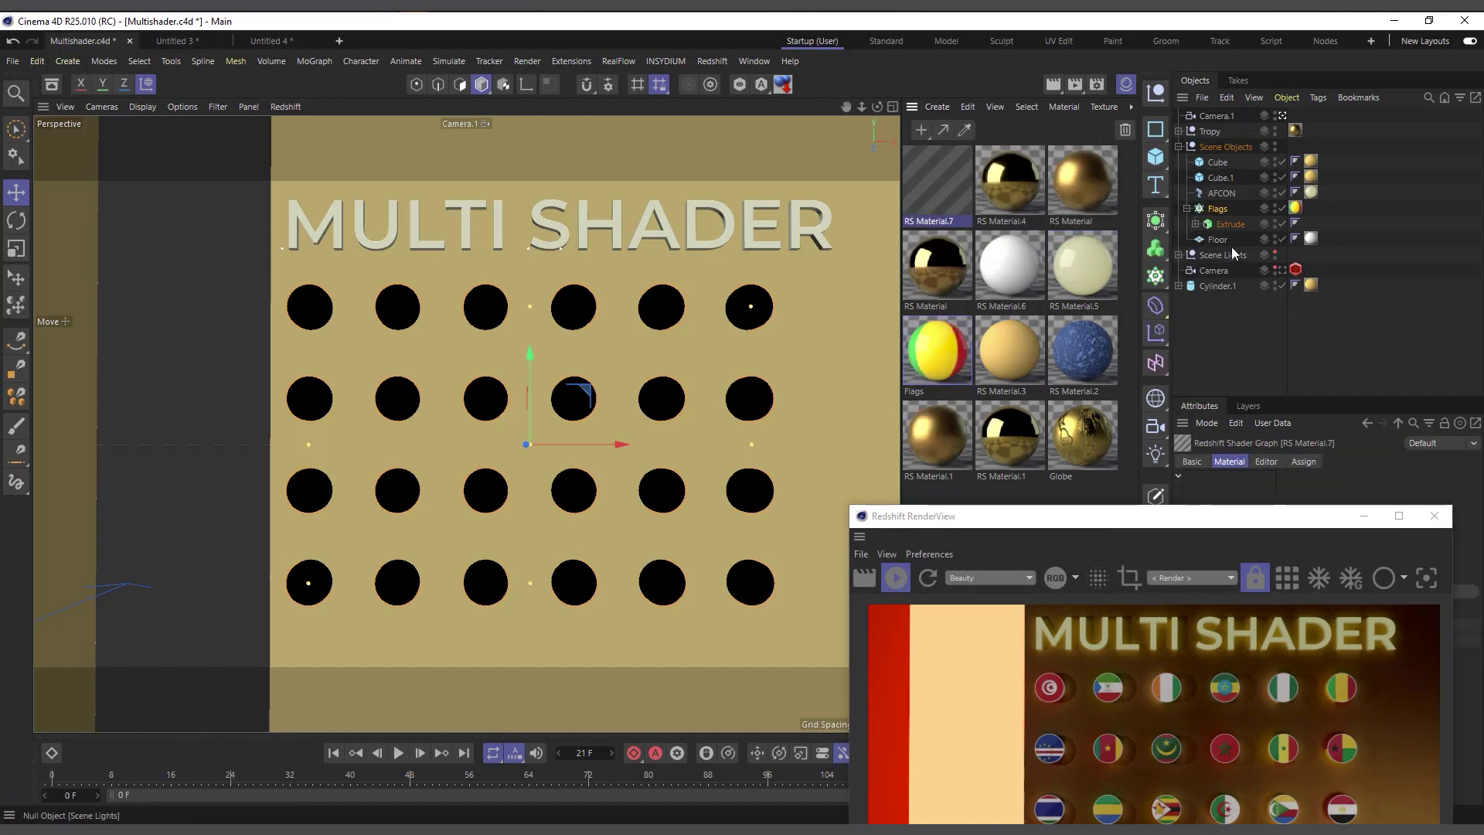
{"action": "left_click_drag", "start_coordinate": [1160, 524], "coordinate": [1137, 505]}
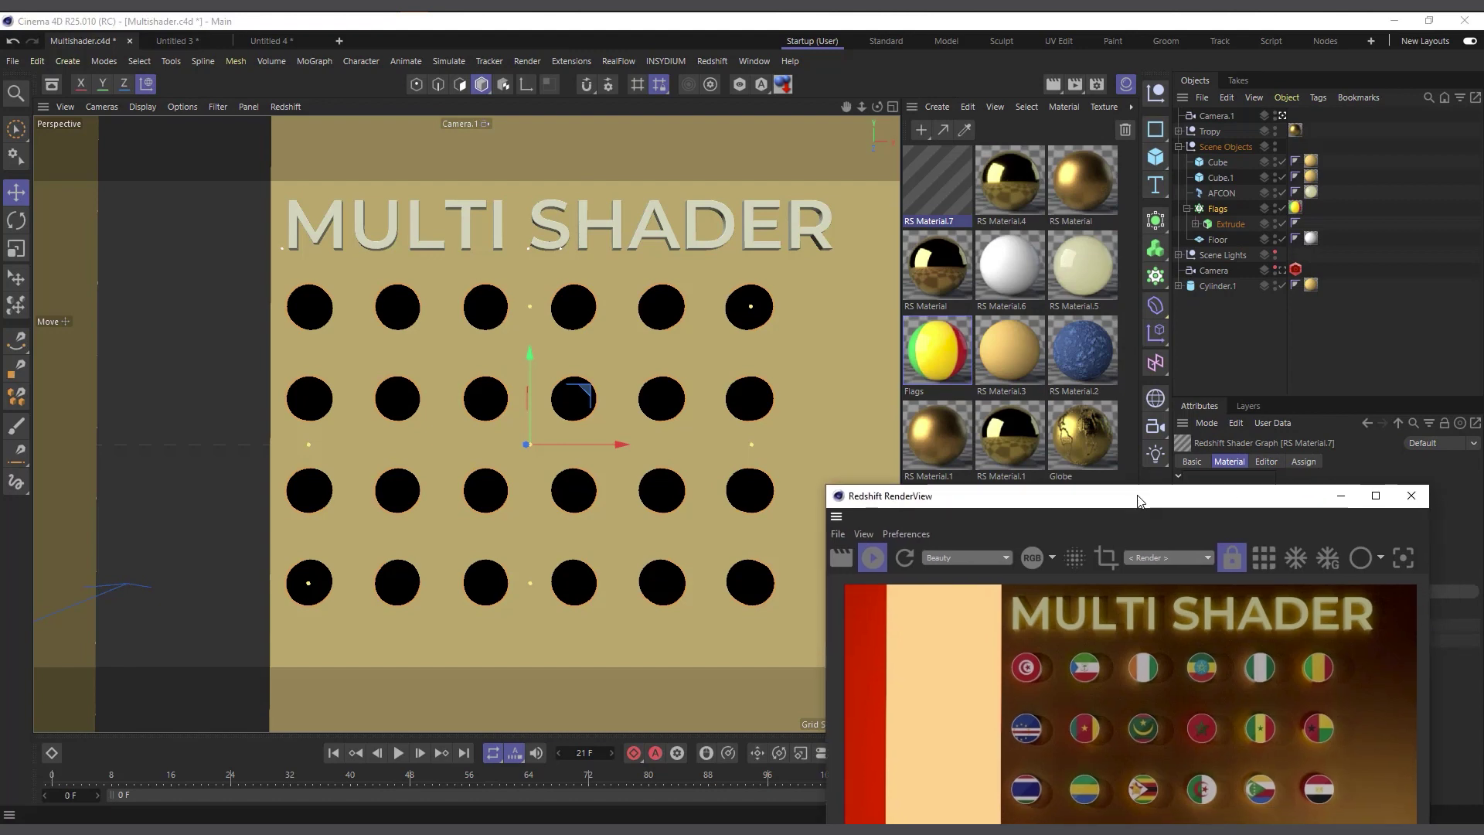
Delete the Flags material tag from the Flags cloner and select RS Material.7.
{"action": "left_click", "coordinate": [1295, 209]}
{"action": "key", "text": "Delete"}
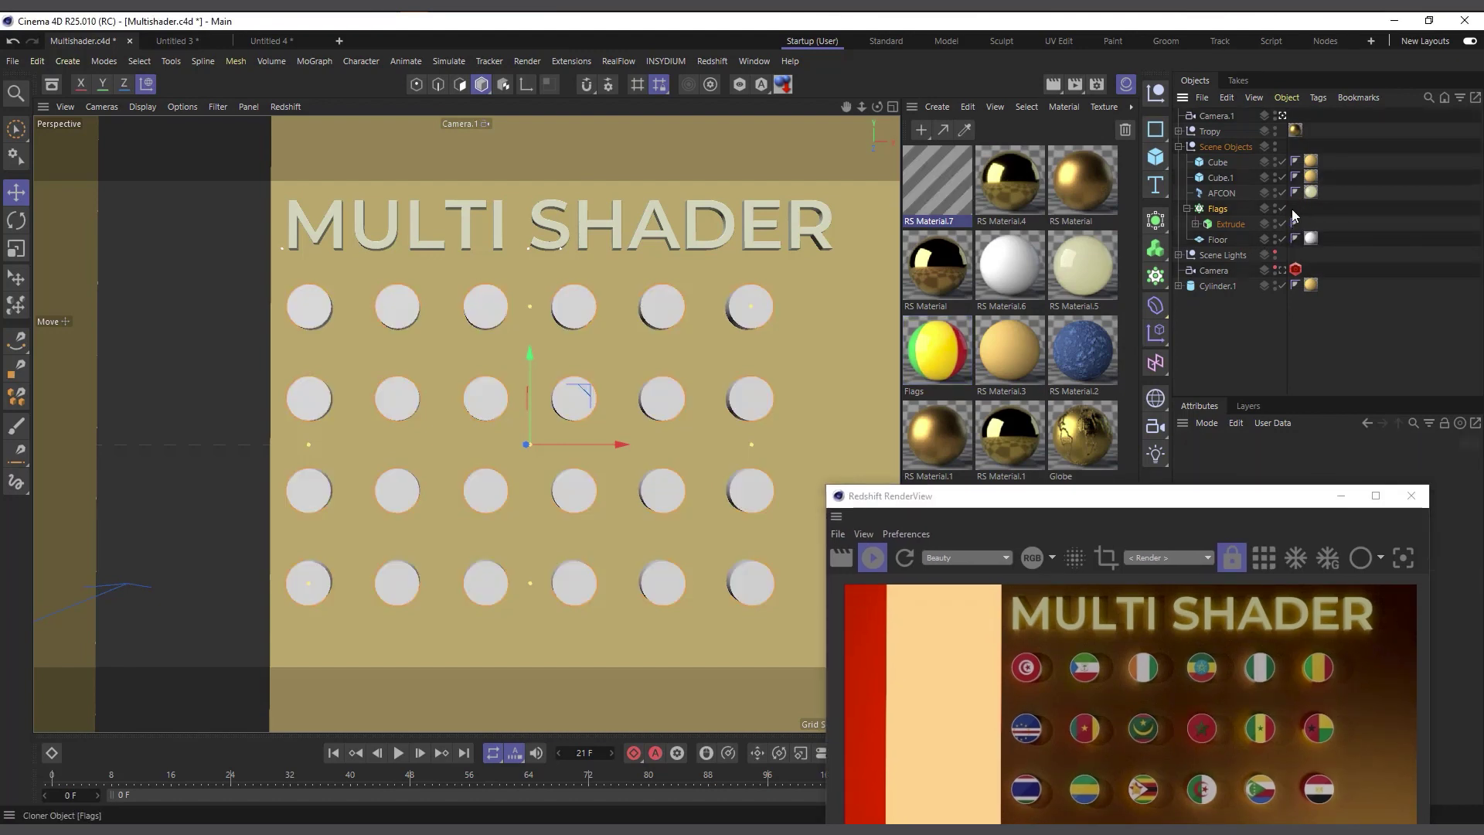
{"action": "left_click_drag", "start_coordinate": [1134, 499], "coordinate": [1146, 380]}
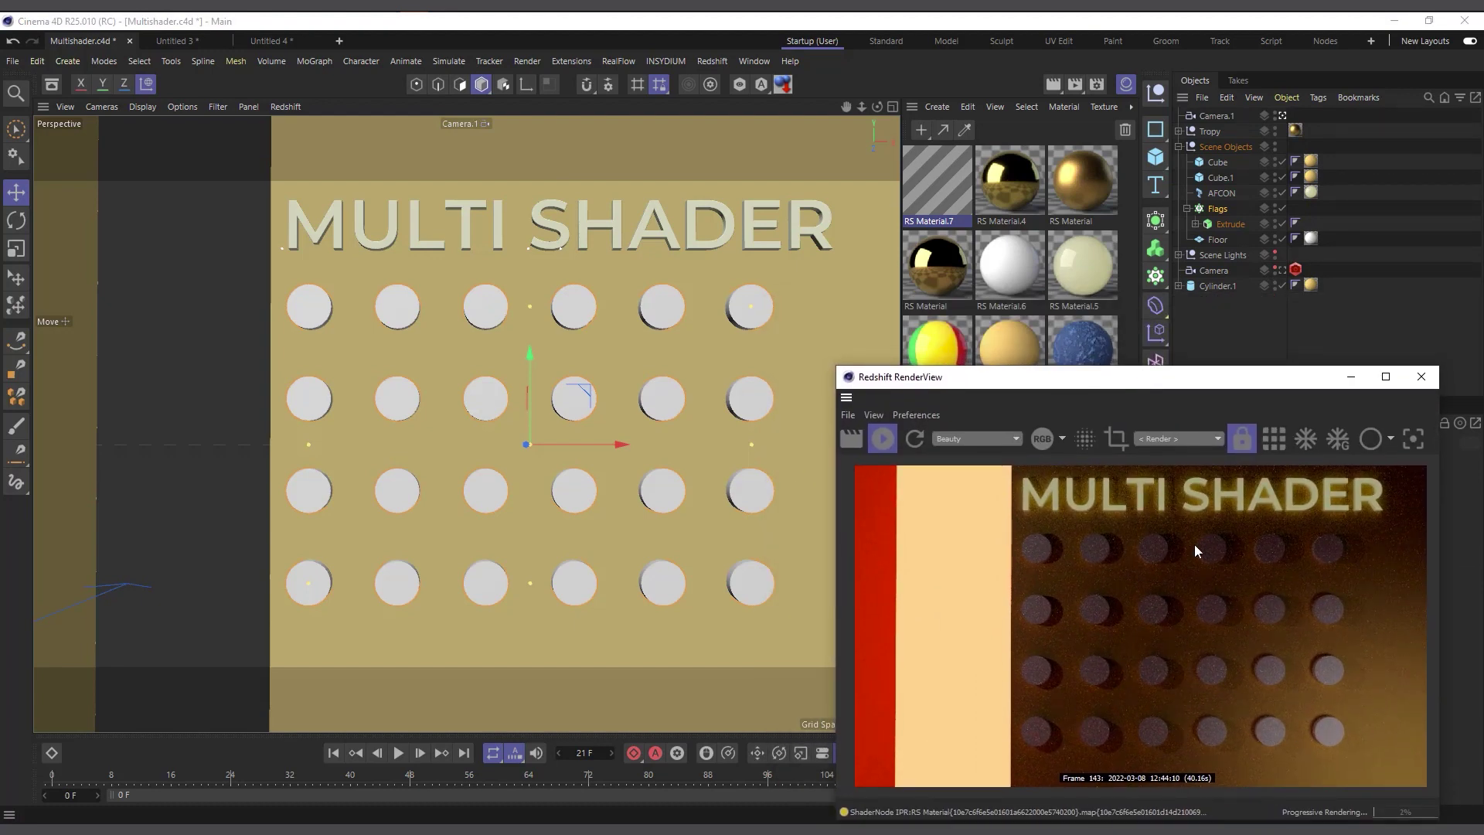
{"action": "left_click", "coordinate": [943, 194]}
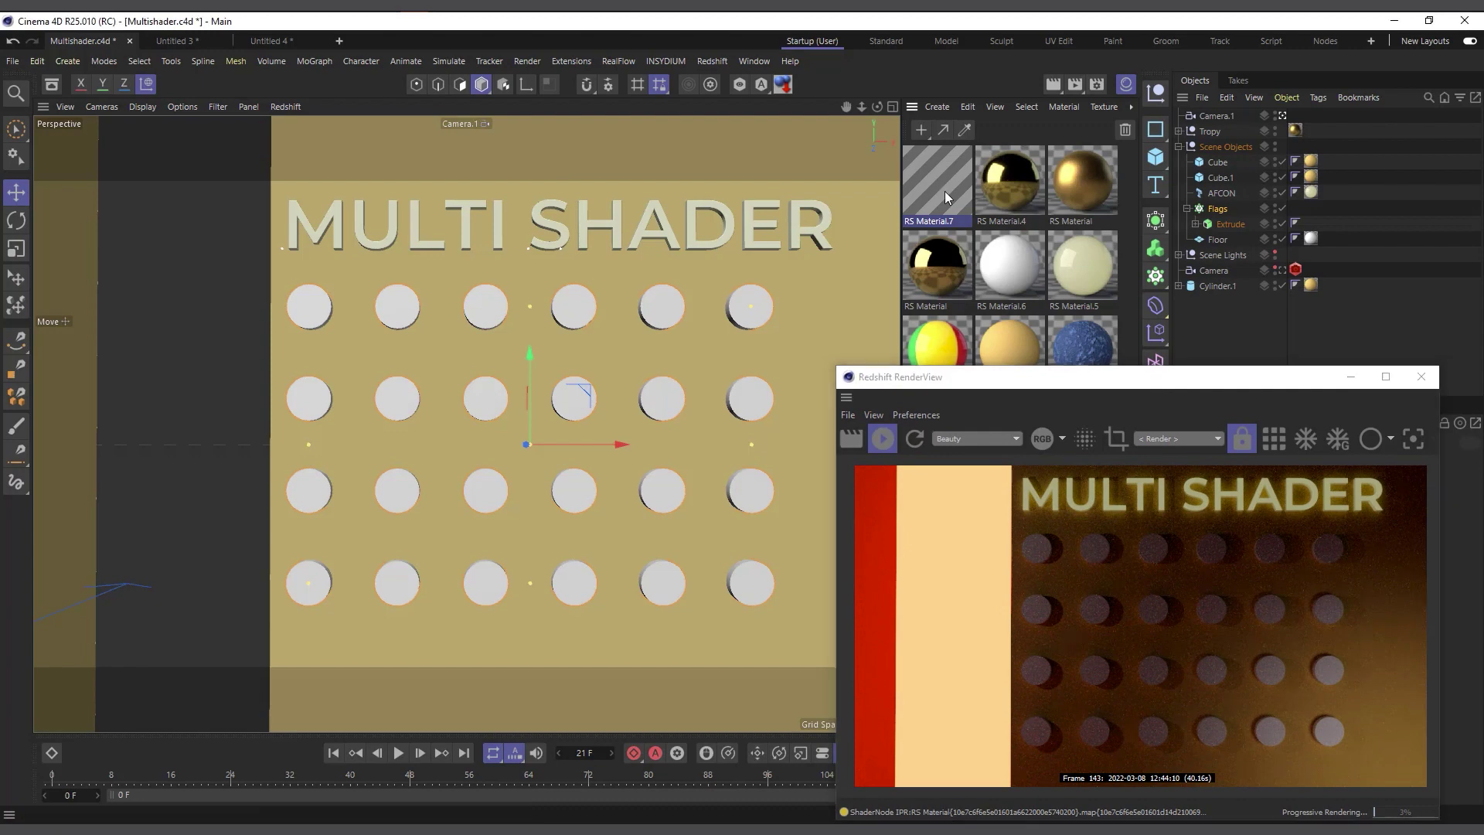
Search 'mult' in RS Material.7's Shader Graph and drag an RS MultiShader node in.
{"action": "double_click", "coordinate": [937, 186]}
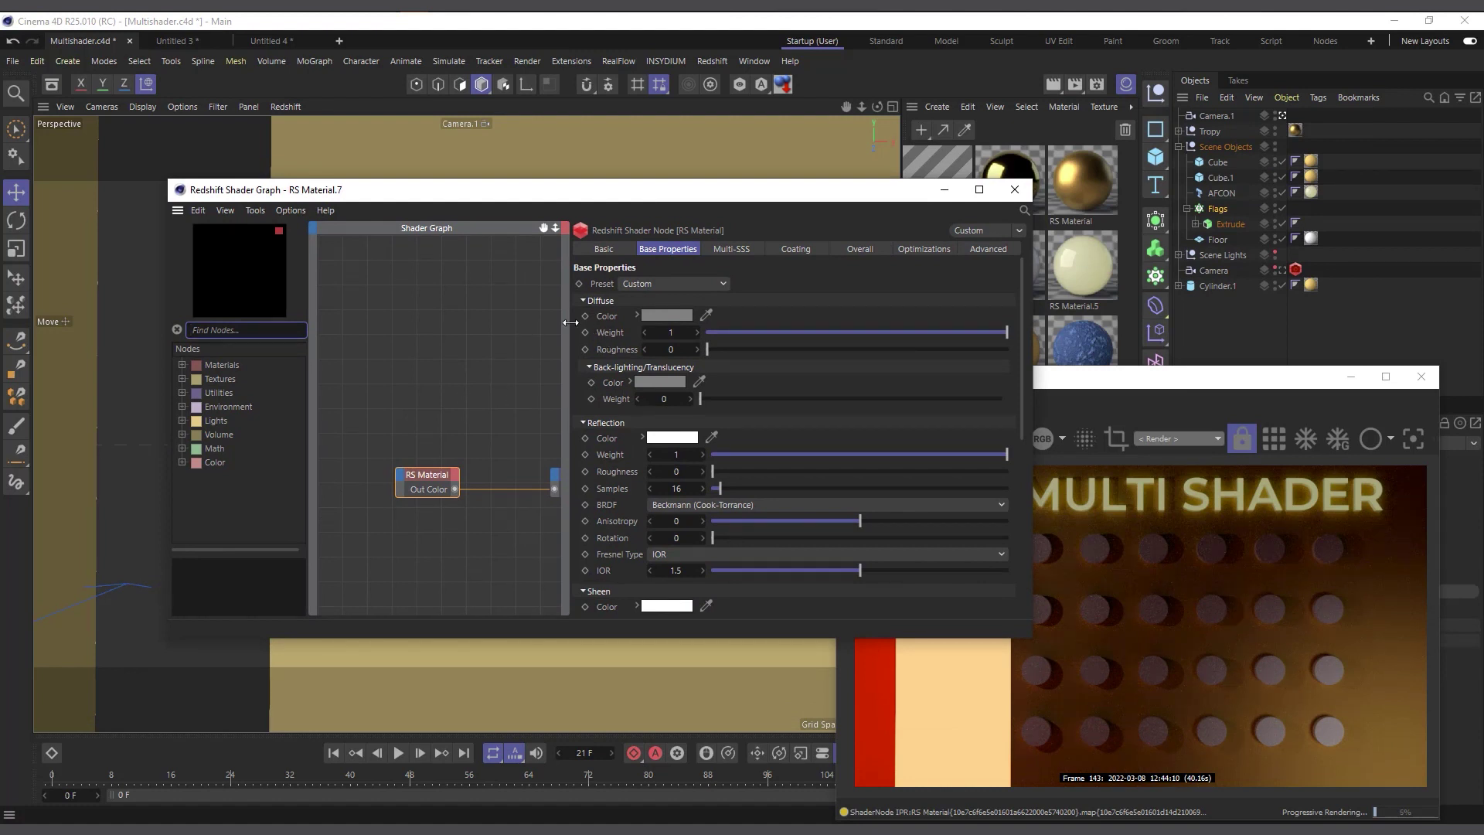
{"action": "left_click_drag", "start_coordinate": [569, 321], "coordinate": [716, 313]}
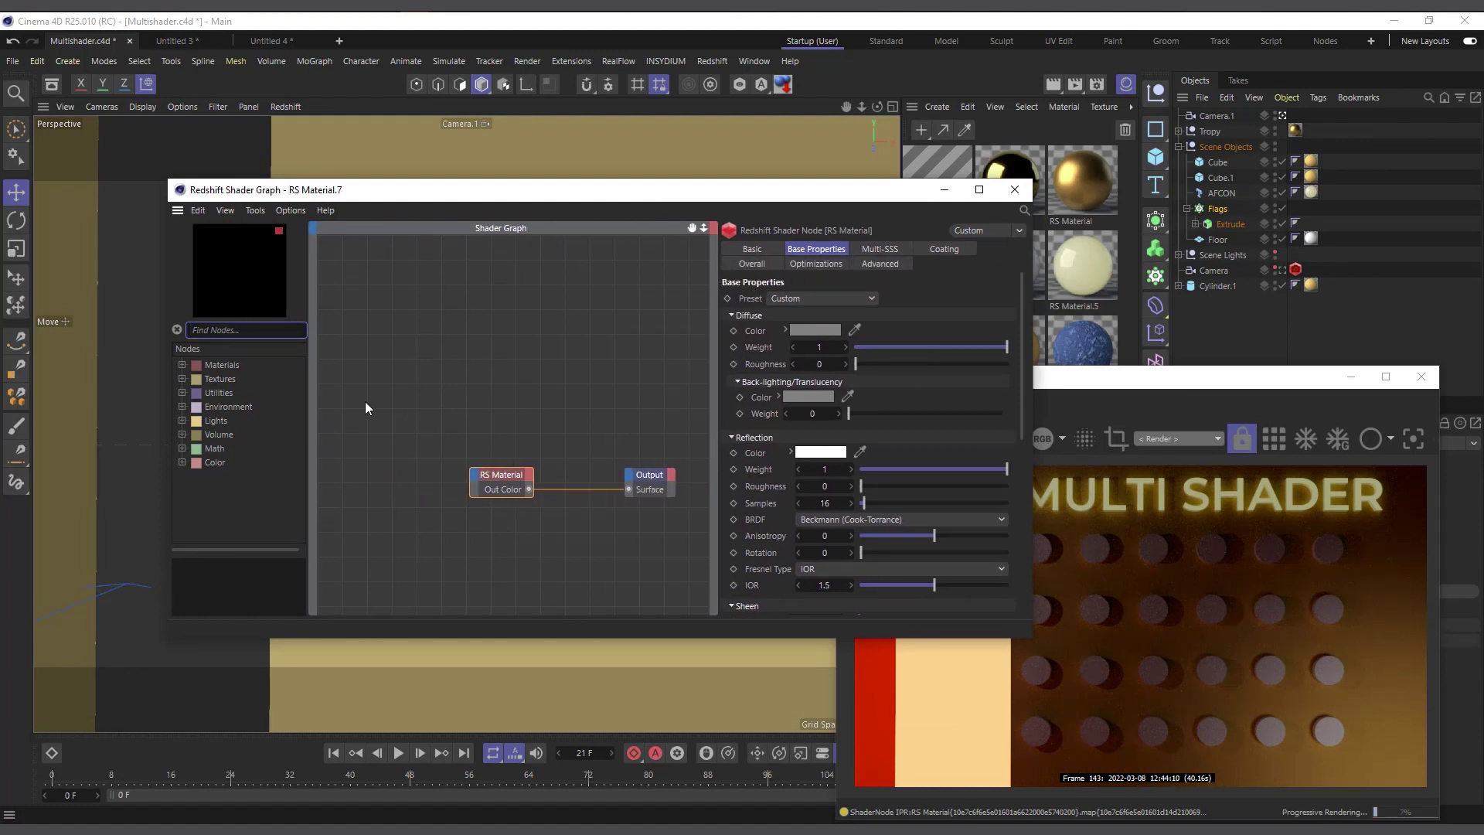
{"action": "left_click", "coordinate": [248, 330]}
{"action": "type", "text": "mult"}
{"action": "key", "text": "BackSpace"}
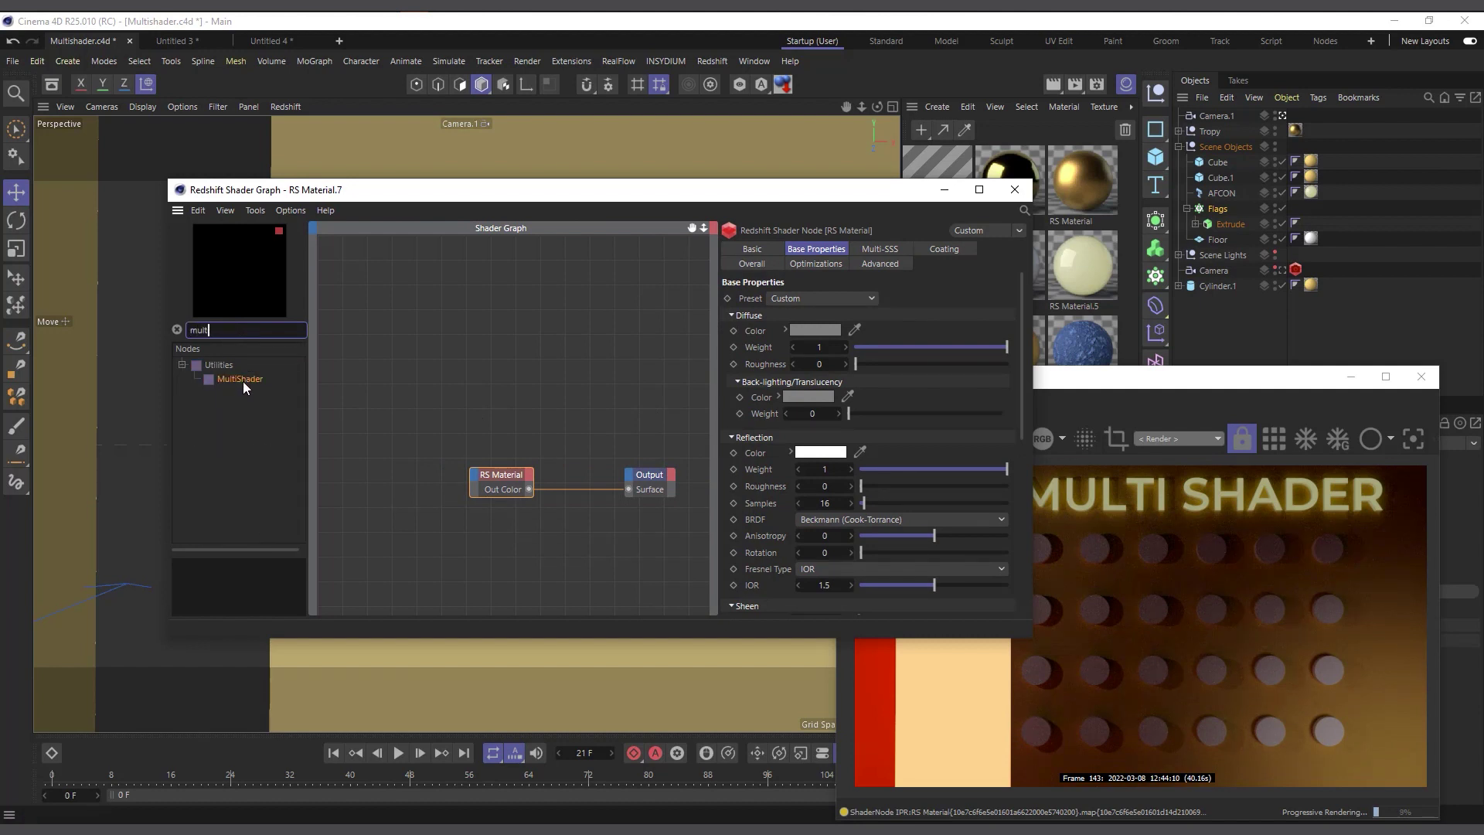
{"action": "left_click_drag", "start_coordinate": [242, 378], "coordinate": [405, 399]}
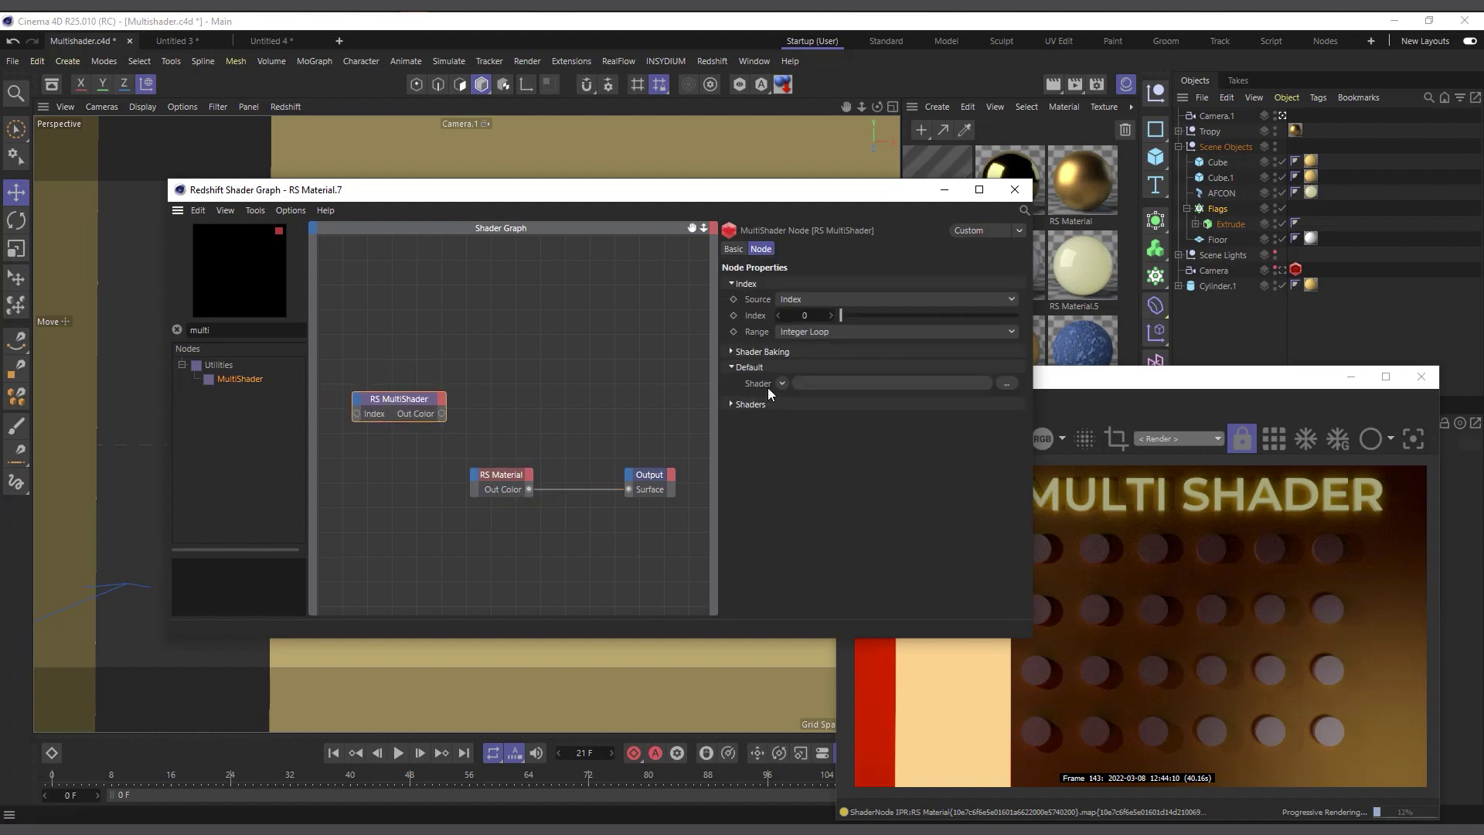
{"action": "left_click", "coordinate": [732, 405]}
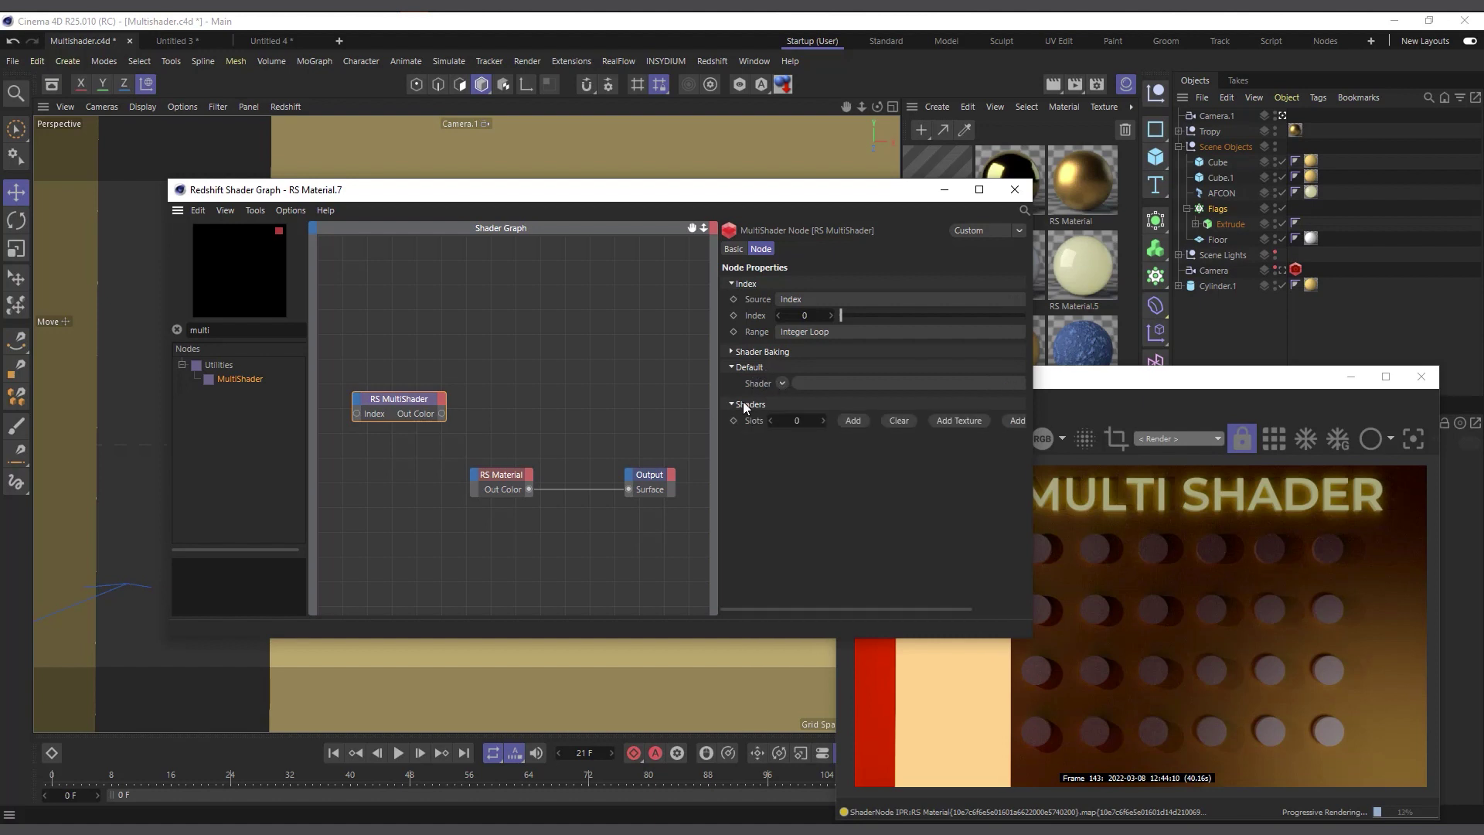
Try adding four shader slots to the MultiShader, then clear them all.
{"action": "left_click", "coordinate": [853, 422]}
{"action": "left_click", "coordinate": [854, 422]}
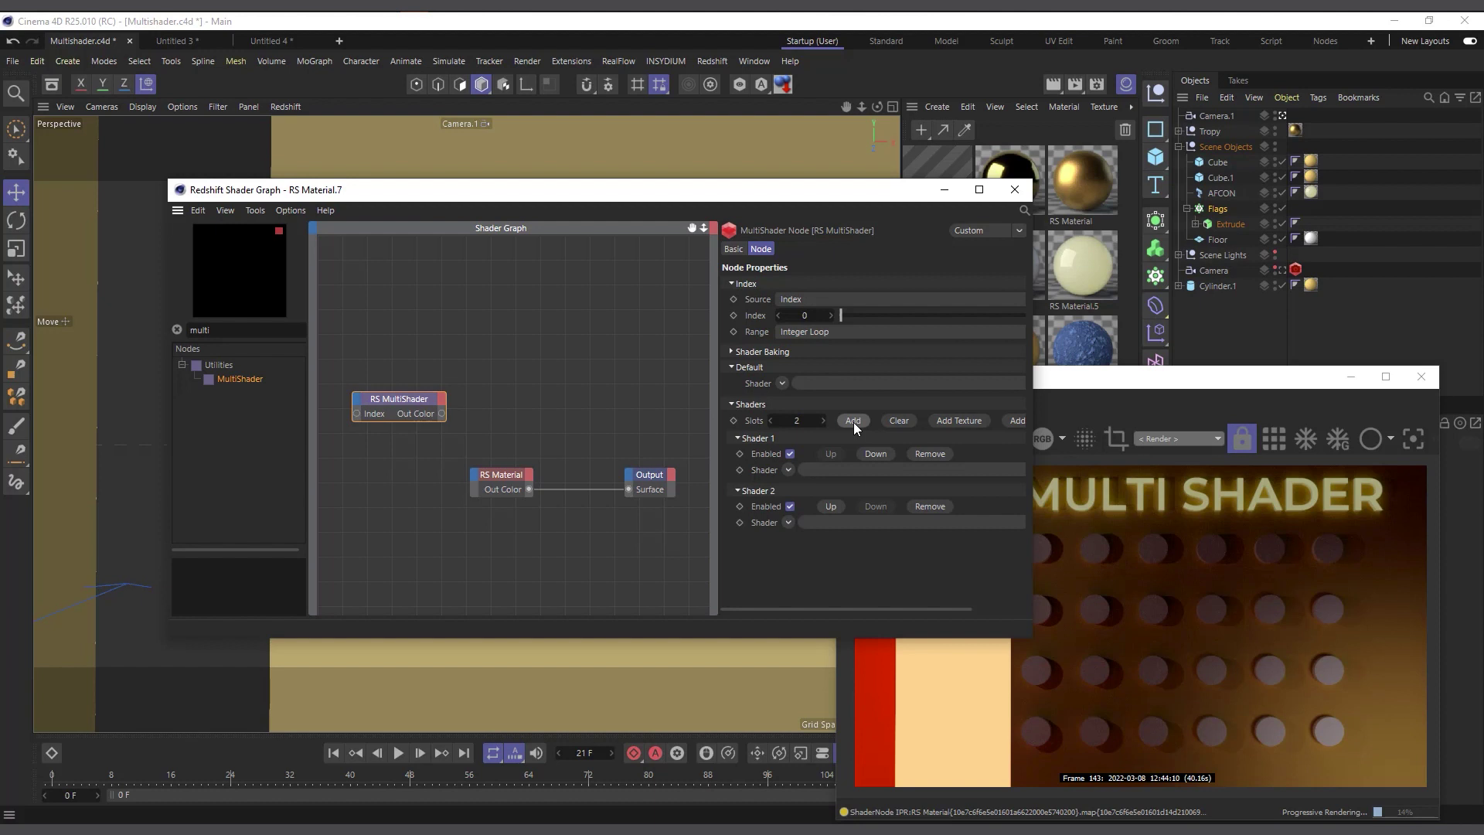
{"action": "left_click", "coordinate": [853, 422]}
{"action": "left_click", "coordinate": [853, 422]}
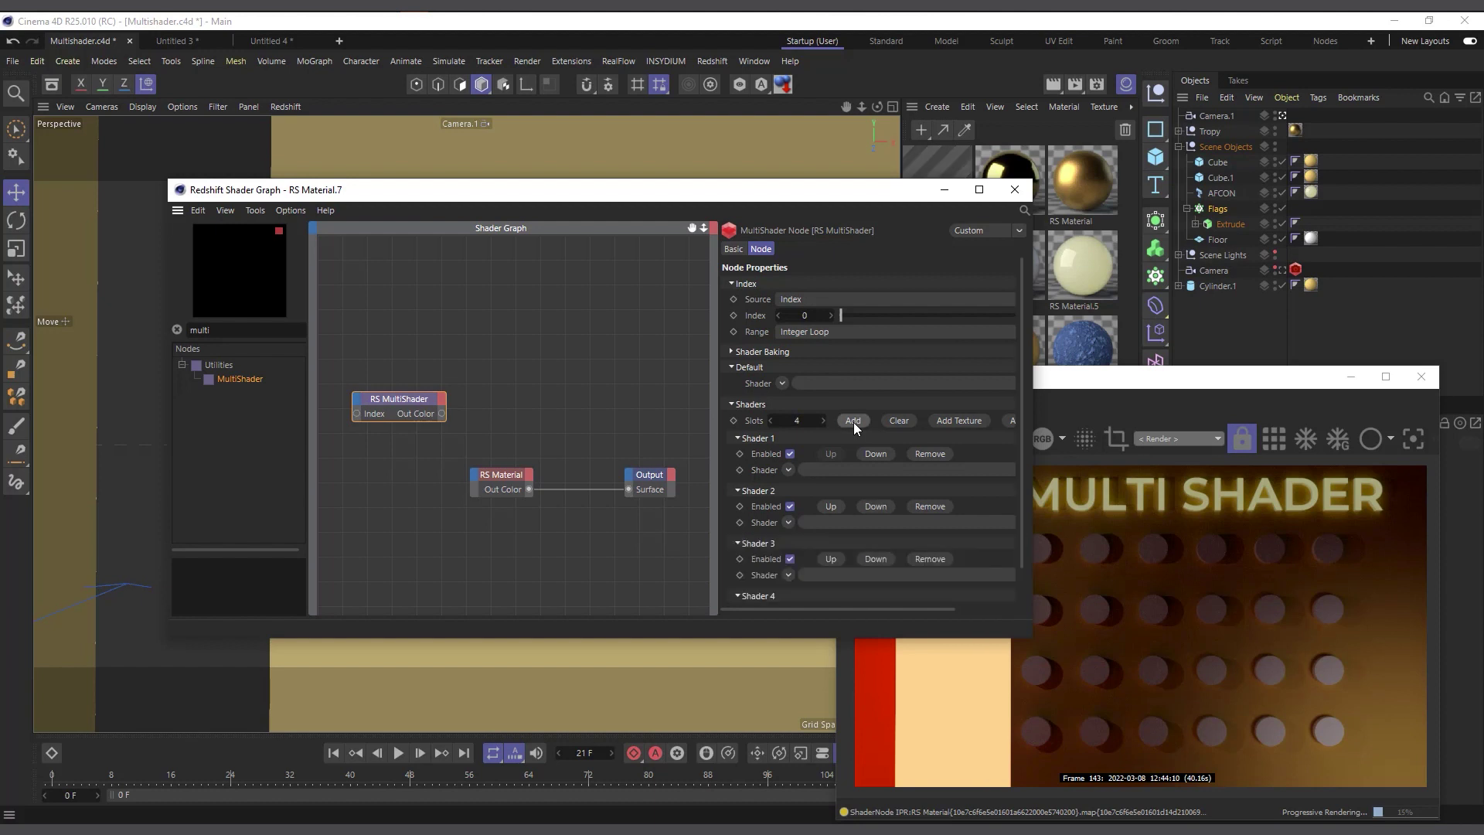
{"action": "left_click", "coordinate": [899, 424]}
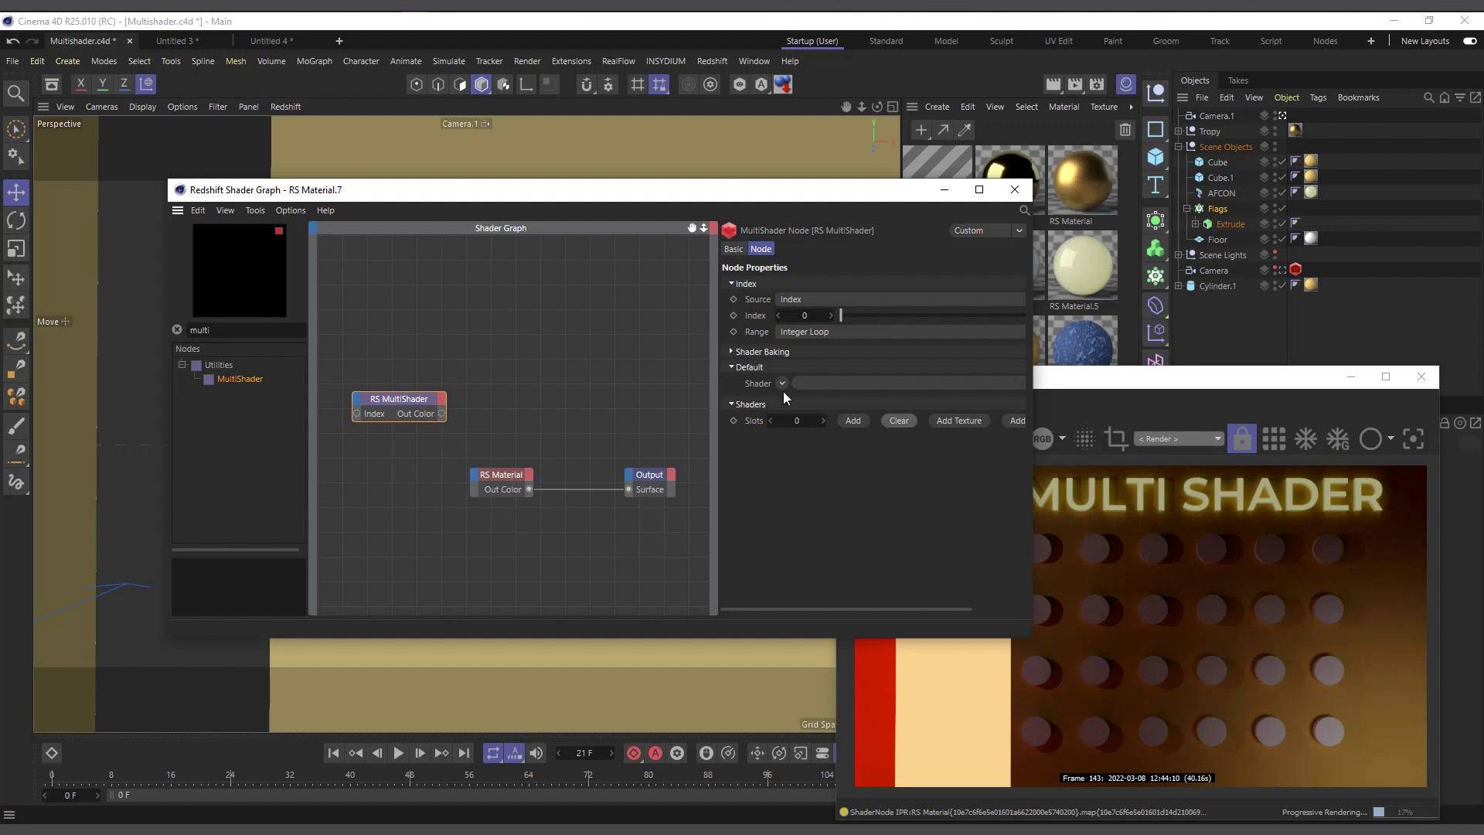
{"action": "left_click_drag", "start_coordinate": [714, 449], "coordinate": [628, 448]}
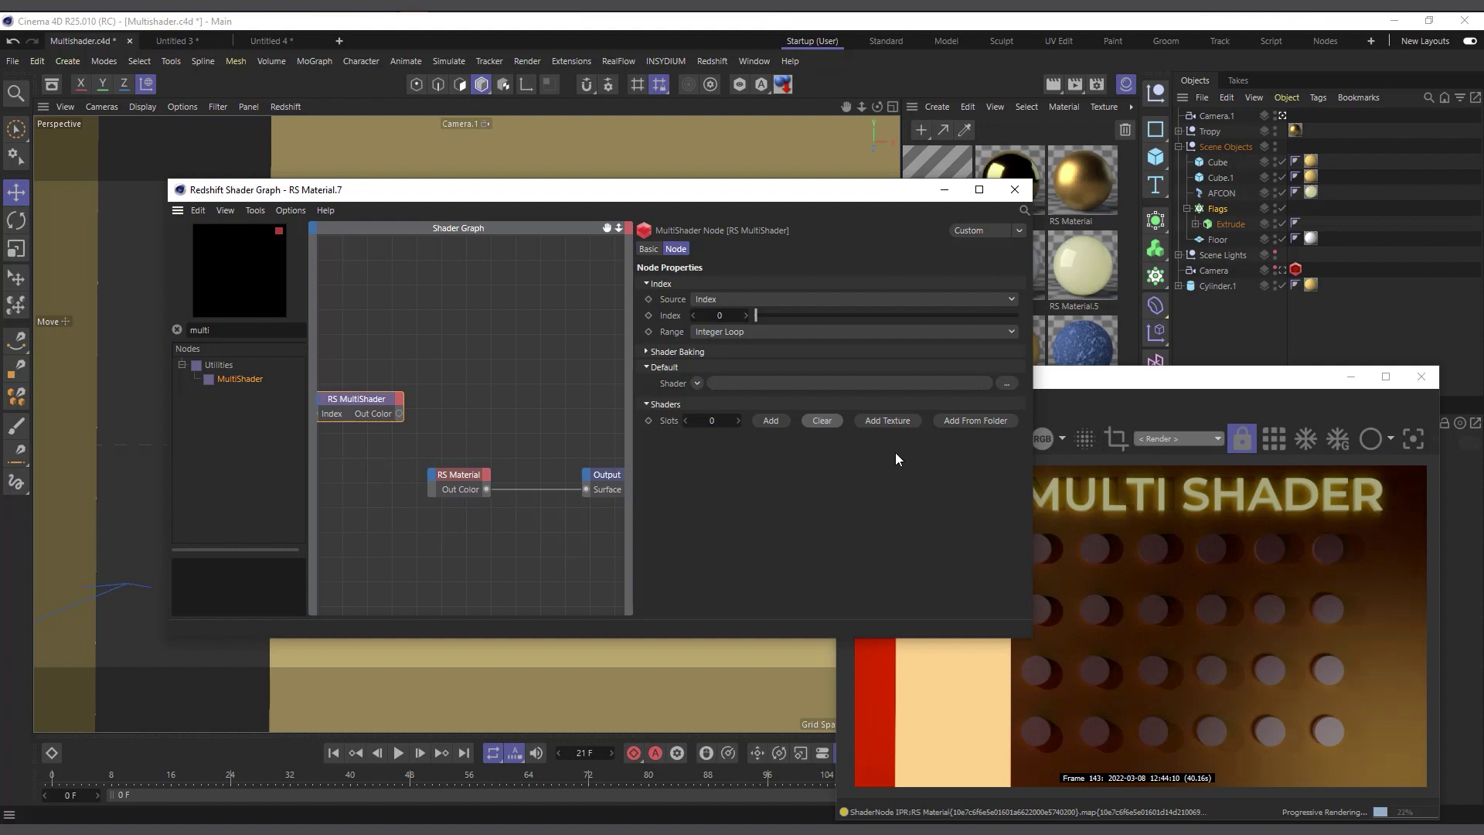
Use Add From Folder with the Tex > Flags folder to load 23 flag textures.
{"action": "left_click", "coordinate": [967, 424]}
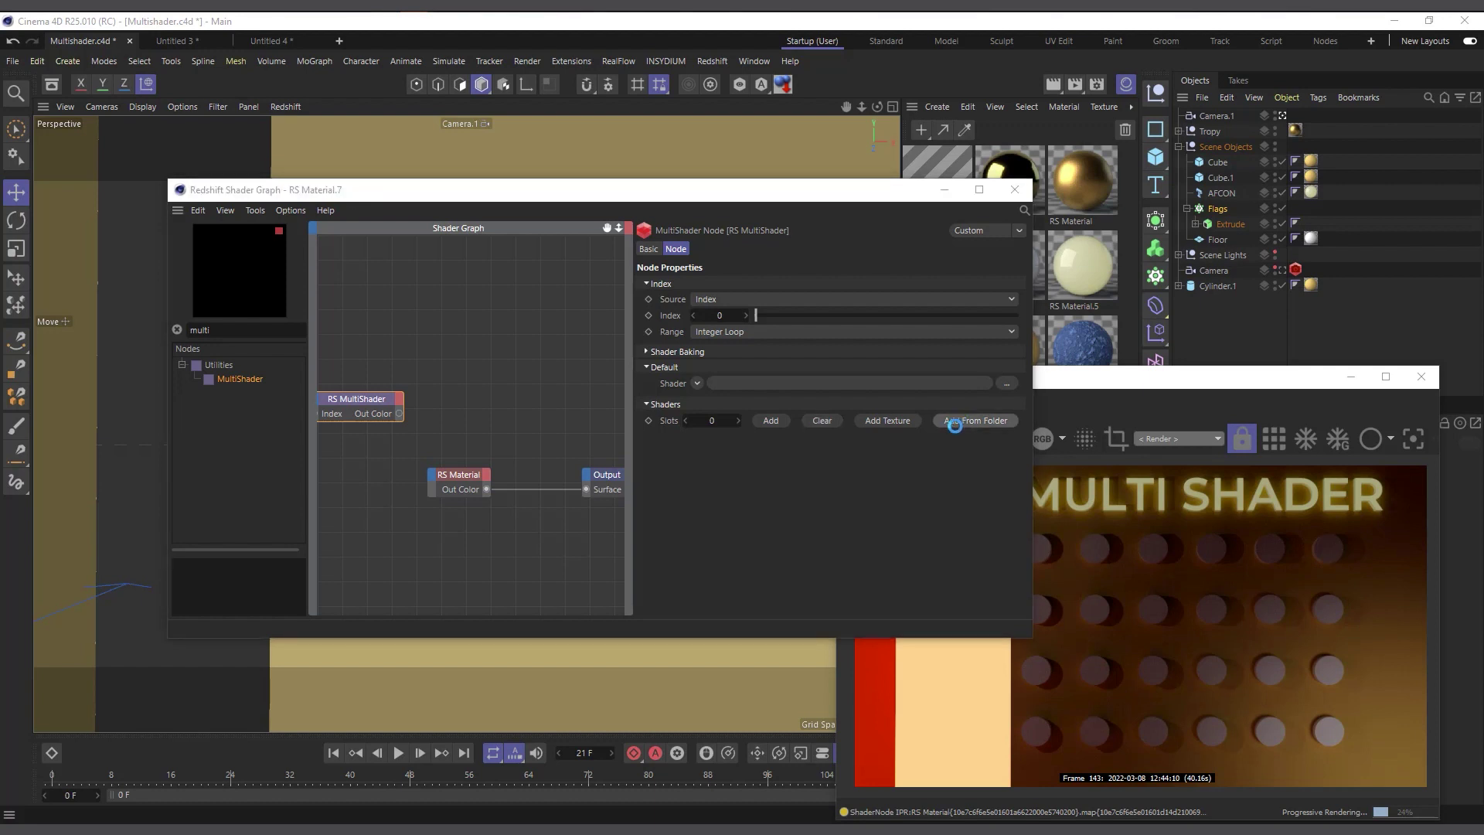
{"action": "scroll", "coordinate": [773, 537], "scroll_direction": "down", "scroll_amount": 1}
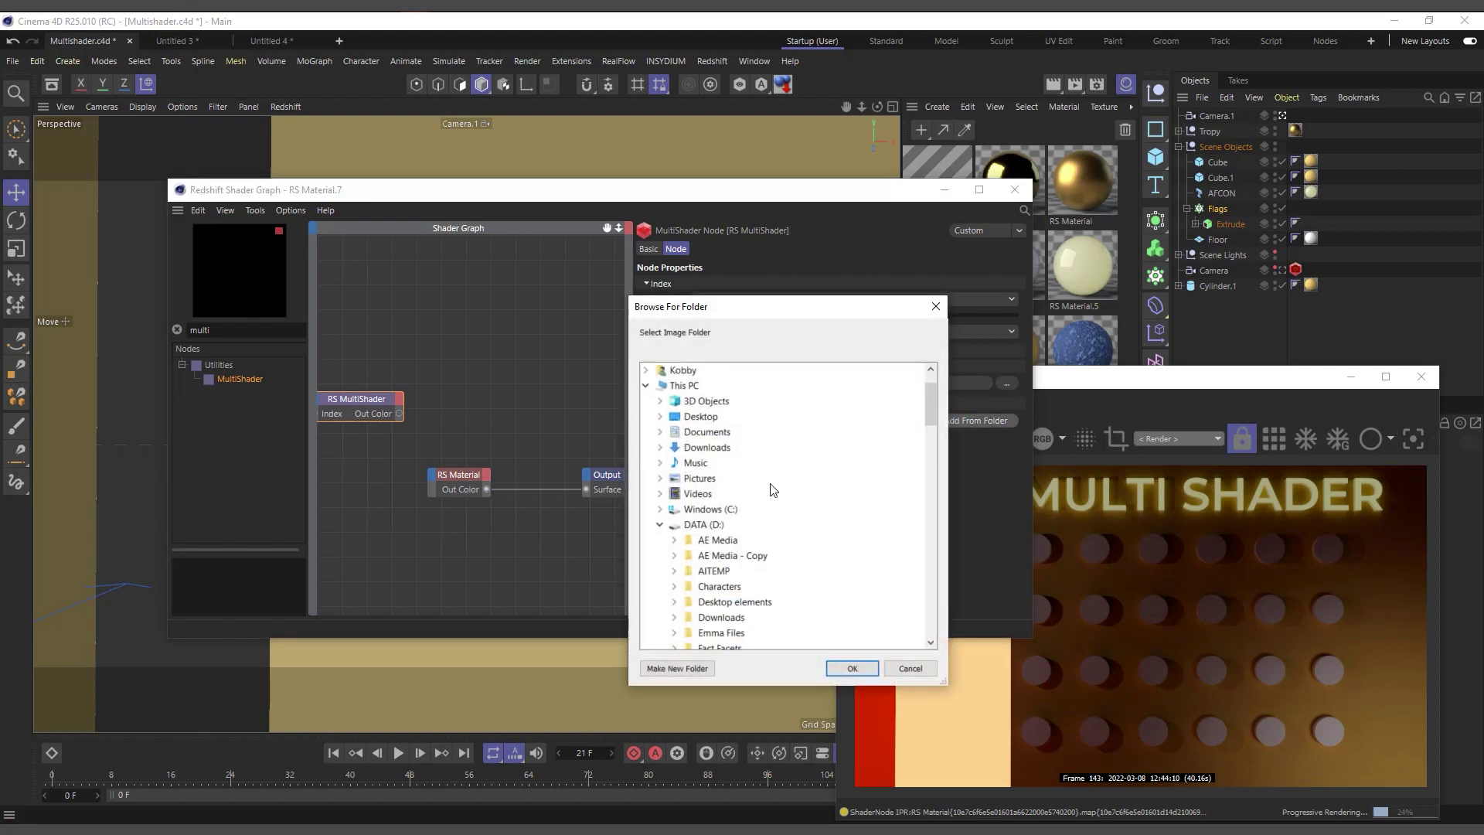
{"action": "scroll", "coordinate": [742, 479], "scroll_direction": "down", "scroll_amount": 10}
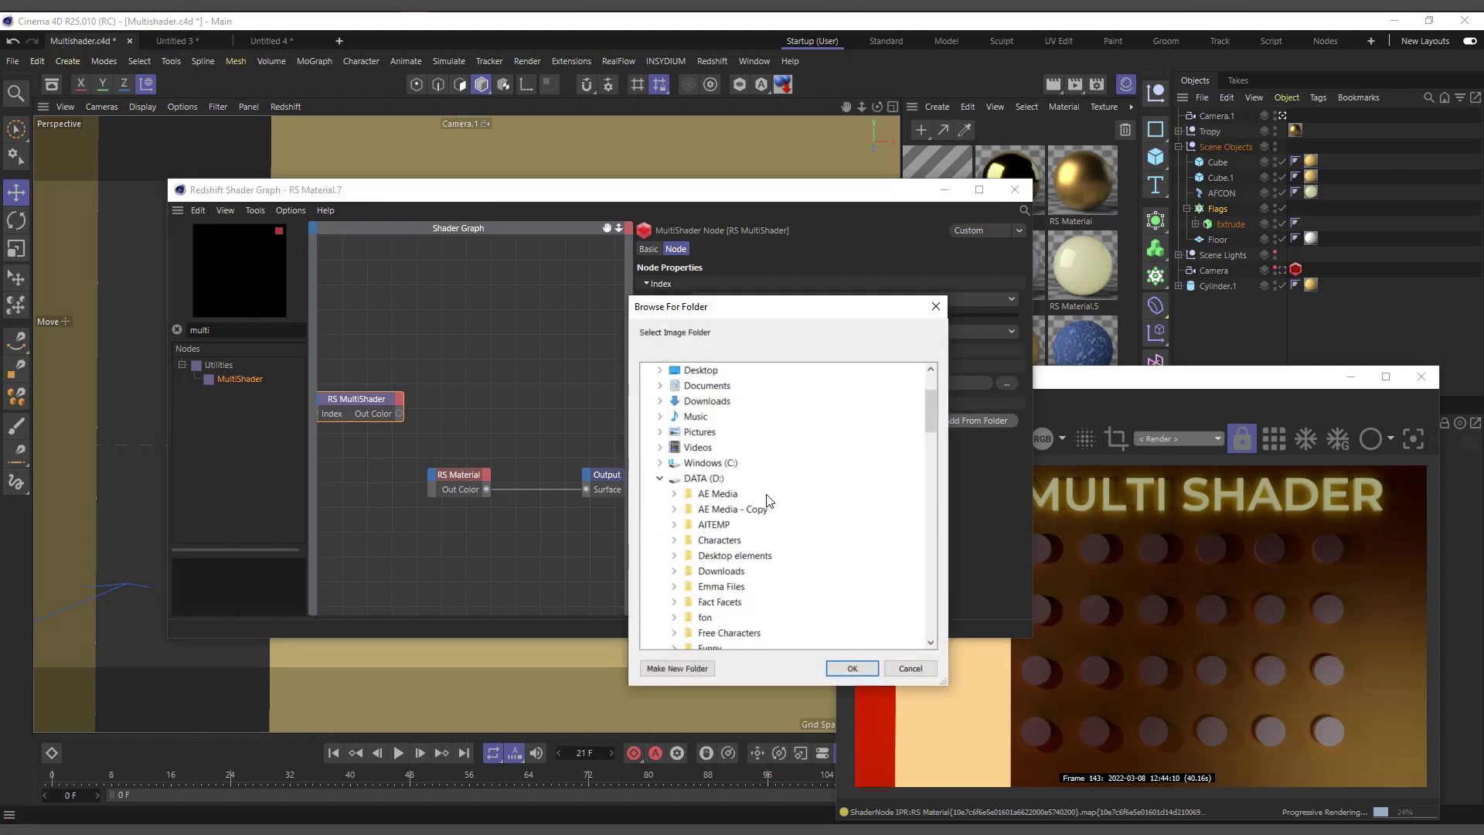
{"action": "scroll", "coordinate": [781, 501], "scroll_direction": "down", "scroll_amount": 4}
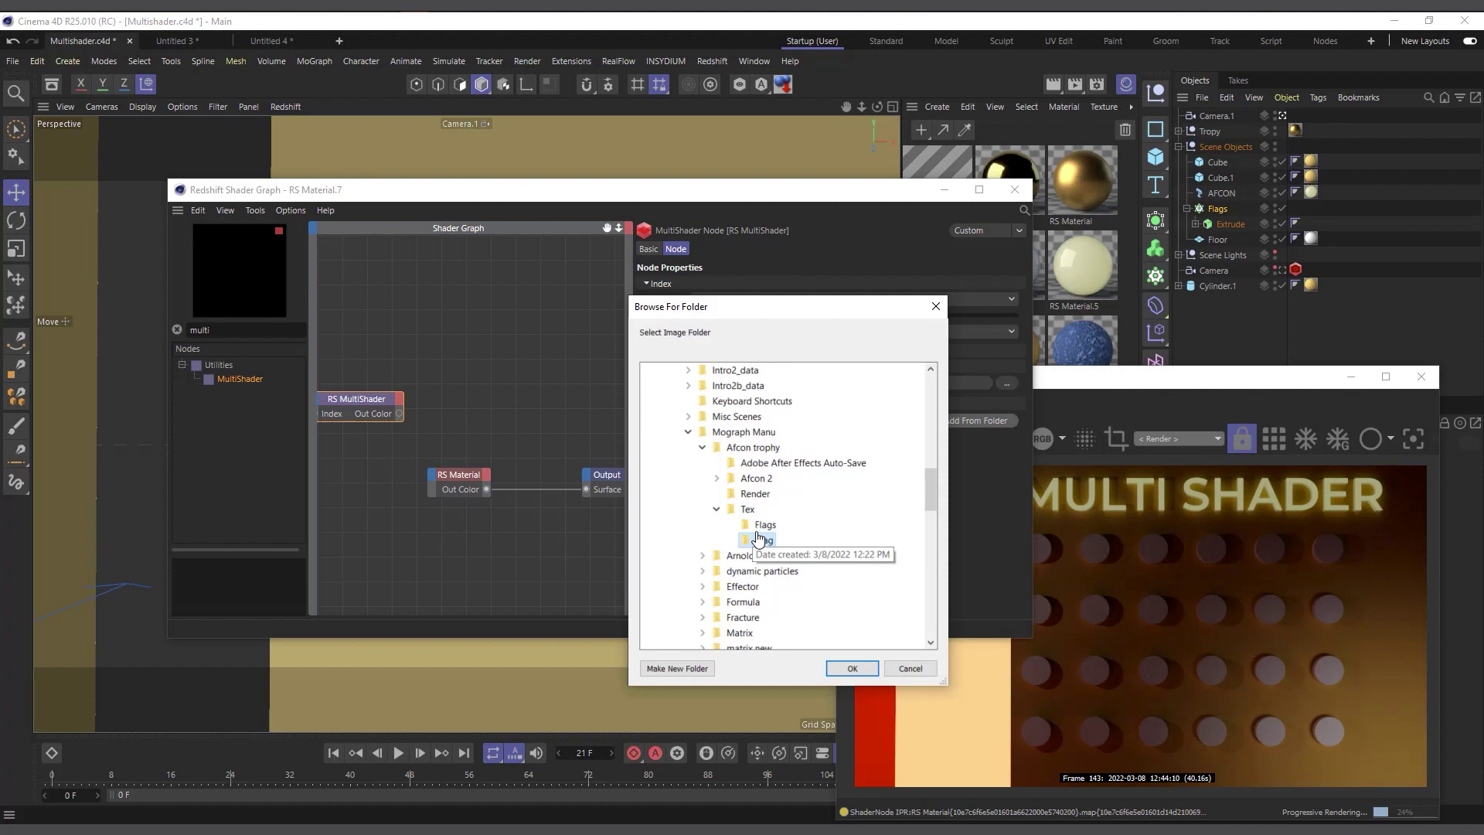
{"action": "left_click", "coordinate": [763, 526]}
{"action": "left_click", "coordinate": [852, 668]}
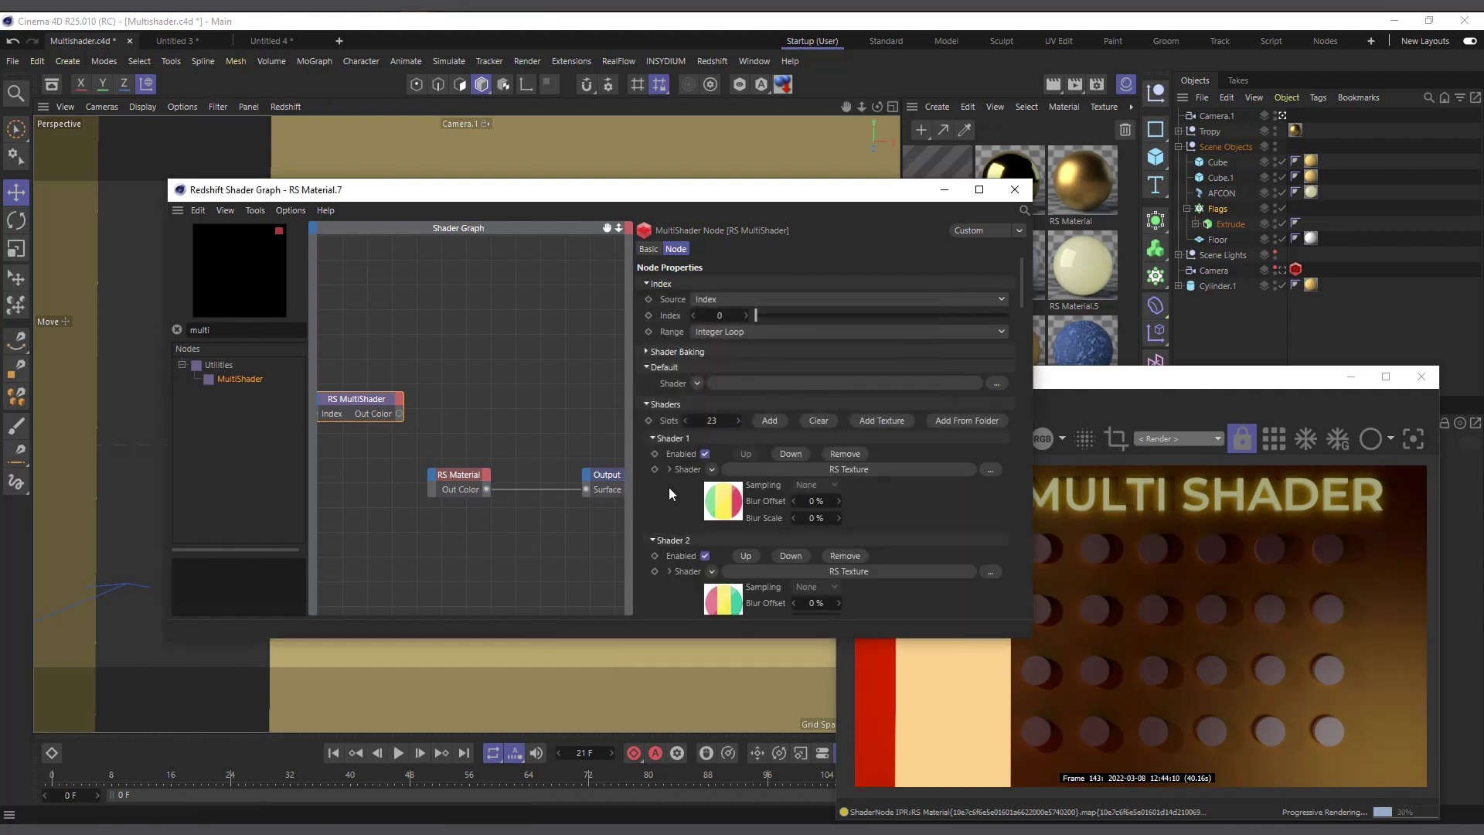
{"action": "scroll", "coordinate": [673, 480], "scroll_direction": "down", "scroll_amount": 5}
{"action": "scroll", "coordinate": [699, 427], "scroll_direction": "down", "scroll_amount": 20}
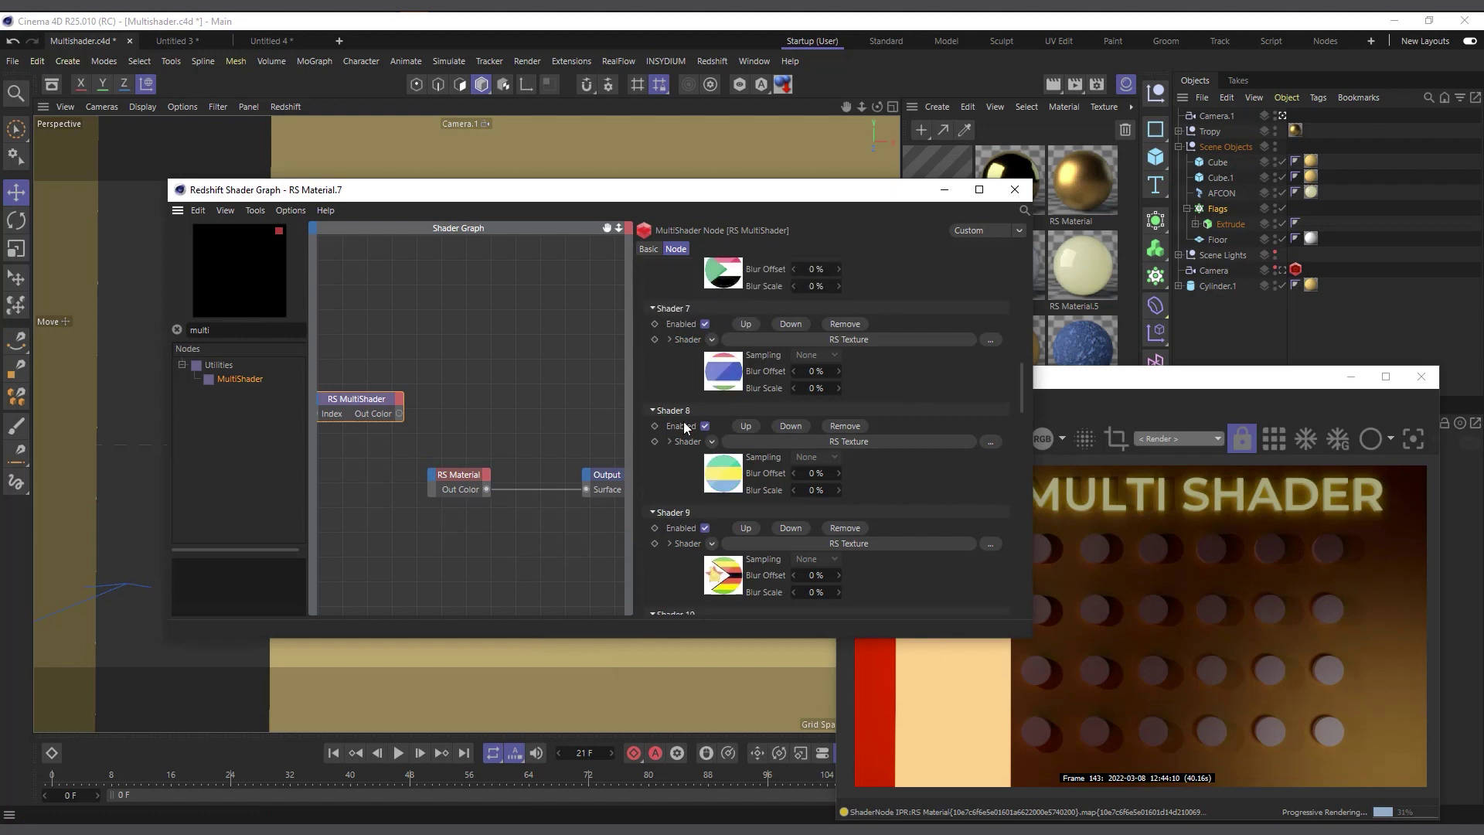
{"action": "scroll", "coordinate": [676, 449], "scroll_direction": "down", "scroll_amount": 8}
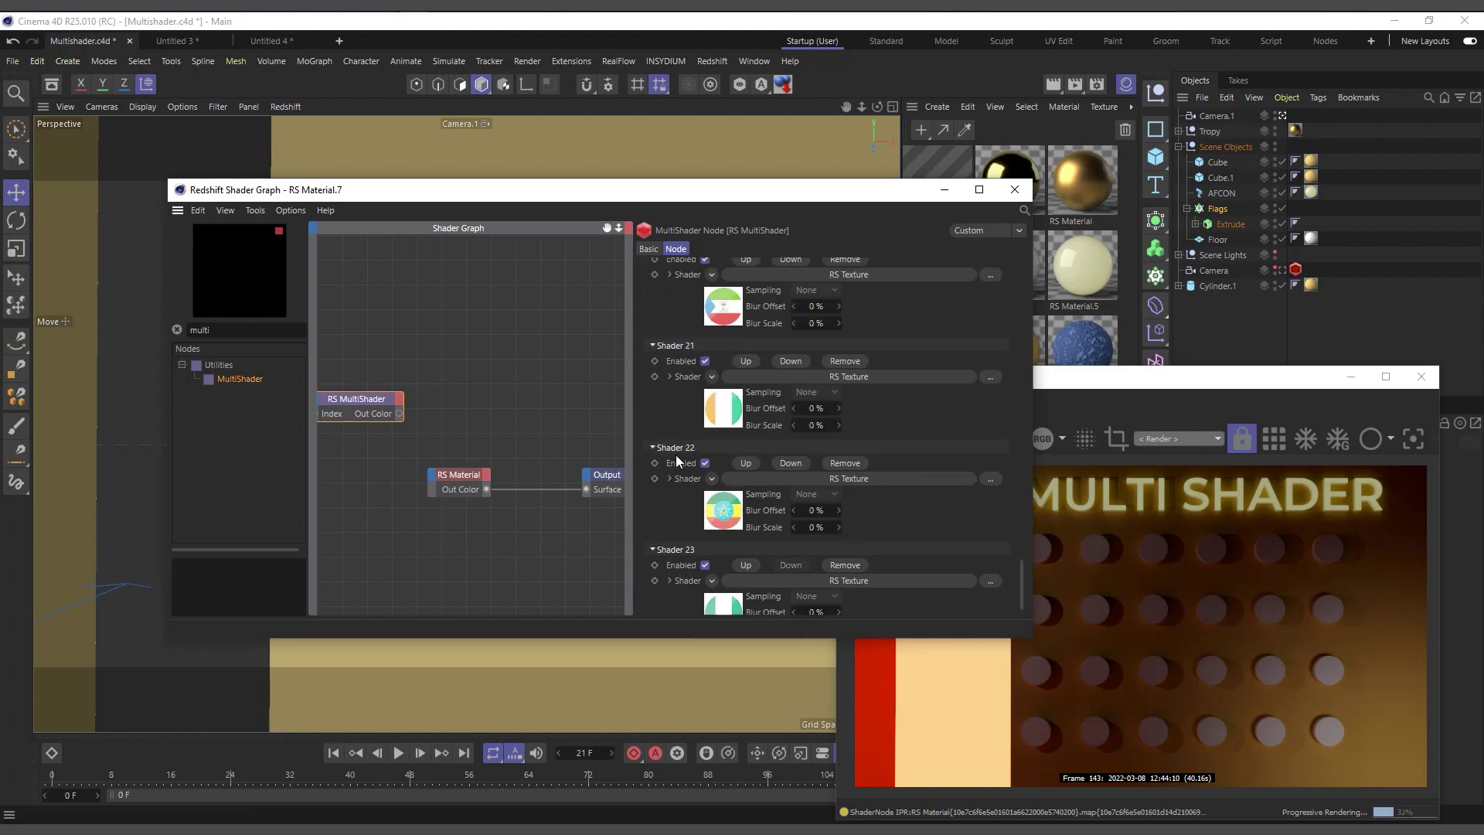
{"action": "scroll", "coordinate": [669, 573], "scroll_direction": "up", "scroll_amount": 20}
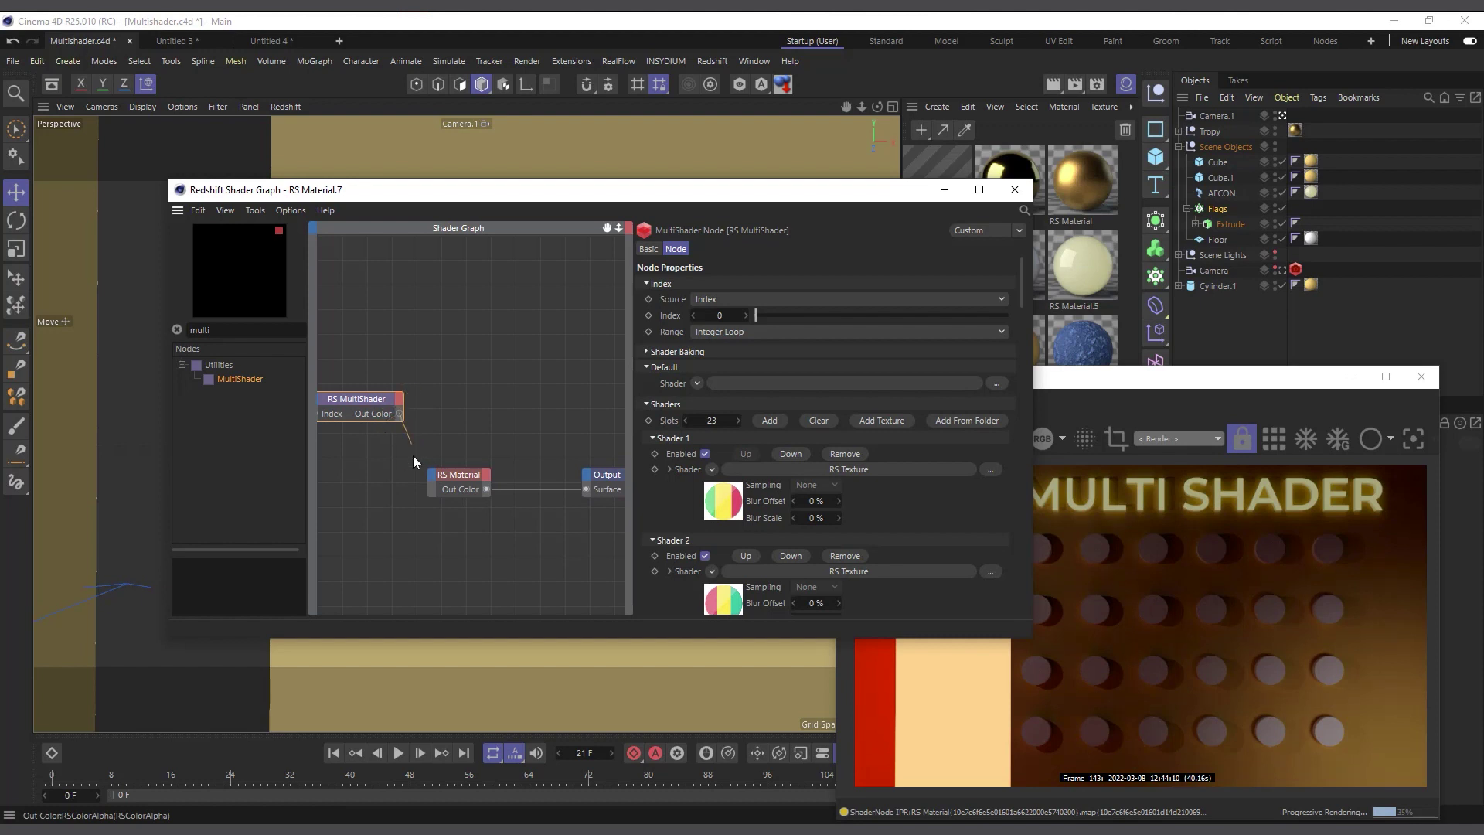
Wire MultiShader Out Color to Diffuse Color and apply RS Material.7 to the Flags object.
{"action": "left_click_drag", "start_coordinate": [429, 479], "coordinate": [430, 475]}
{"action": "mouse_move", "coordinate": [455, 511]}
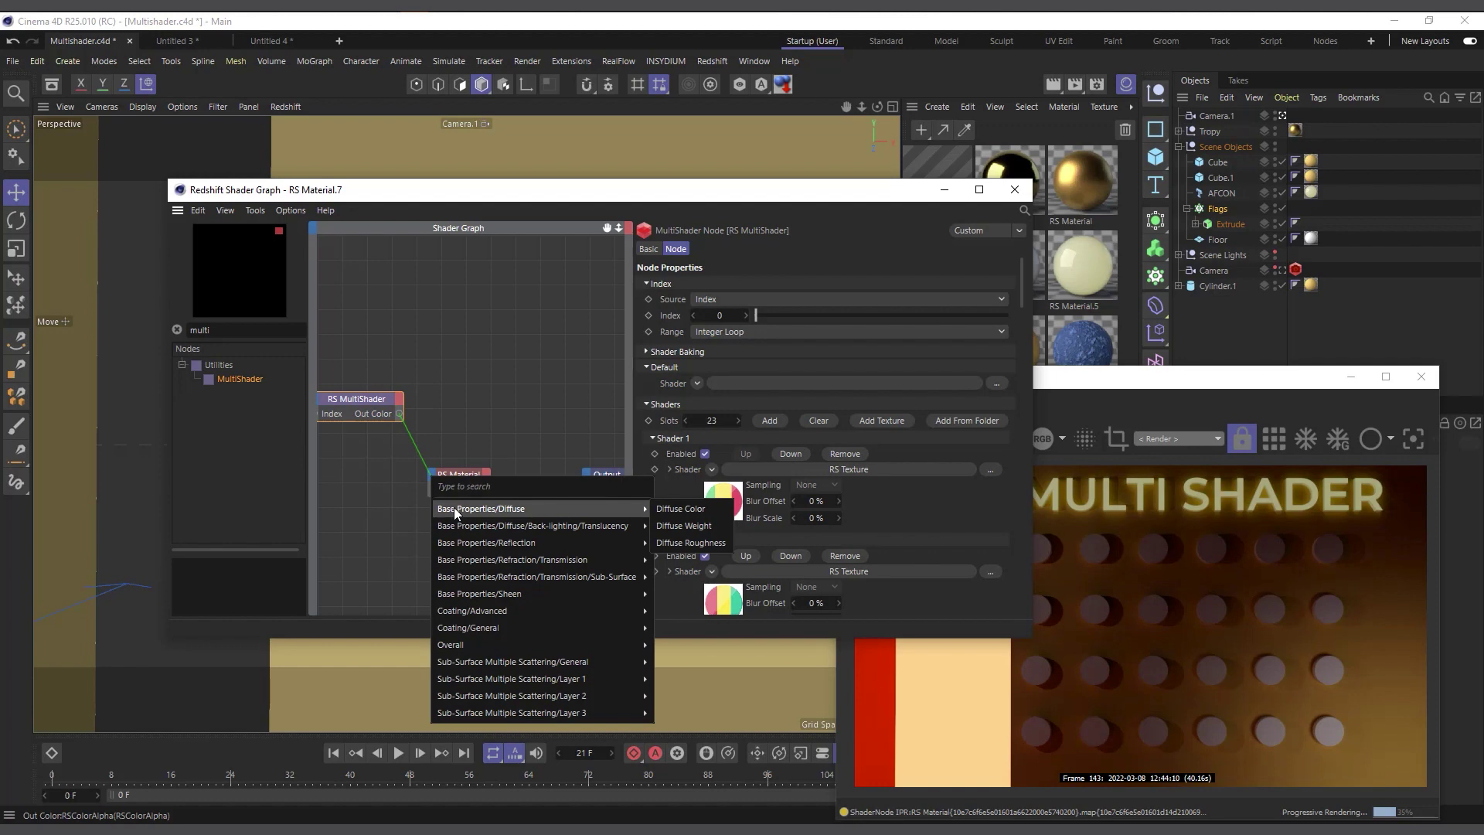
{"action": "left_click", "coordinate": [690, 510]}
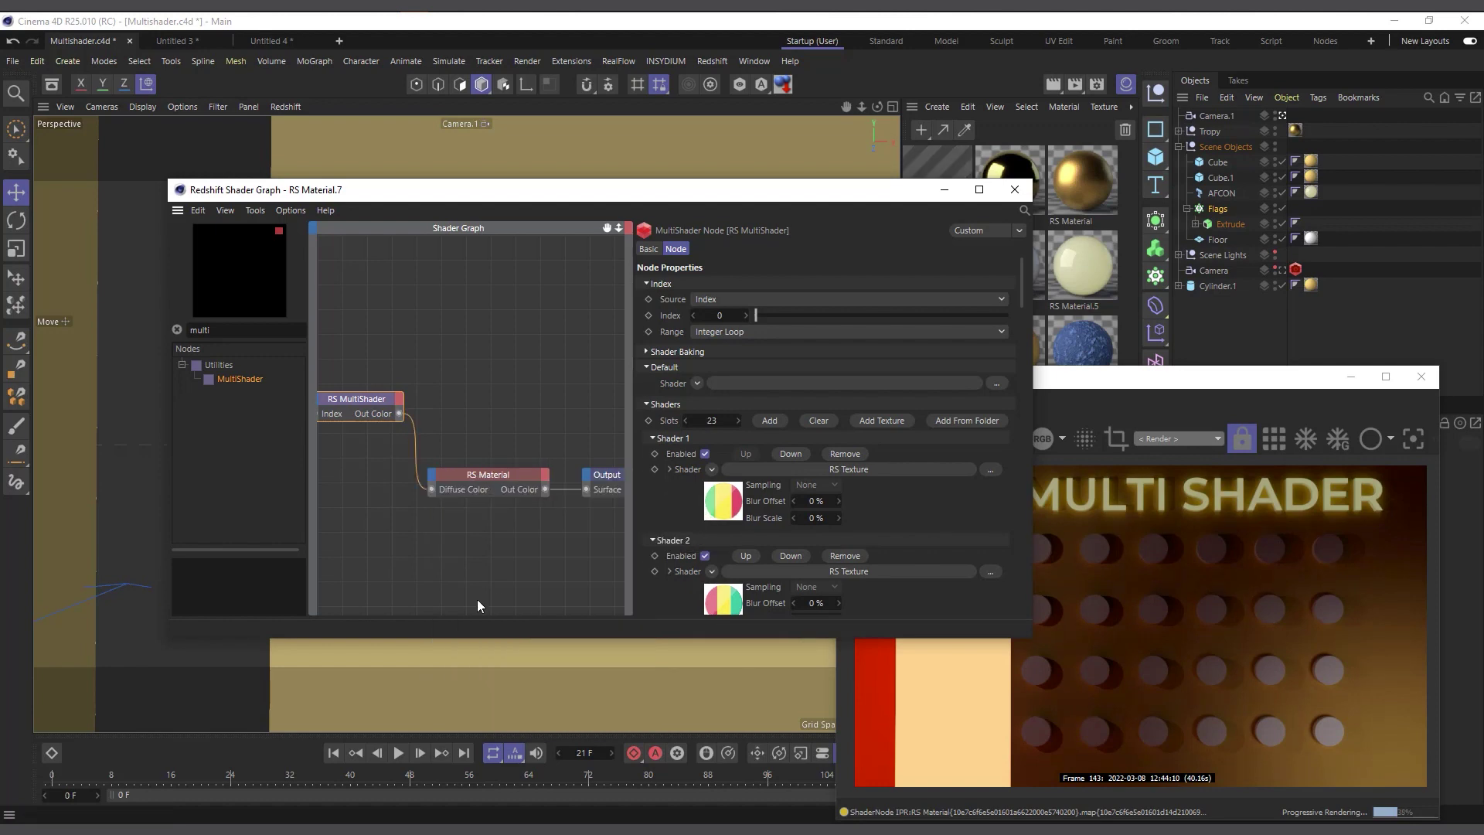
{"action": "left_click_drag", "start_coordinate": [748, 203], "coordinate": [470, 267]}
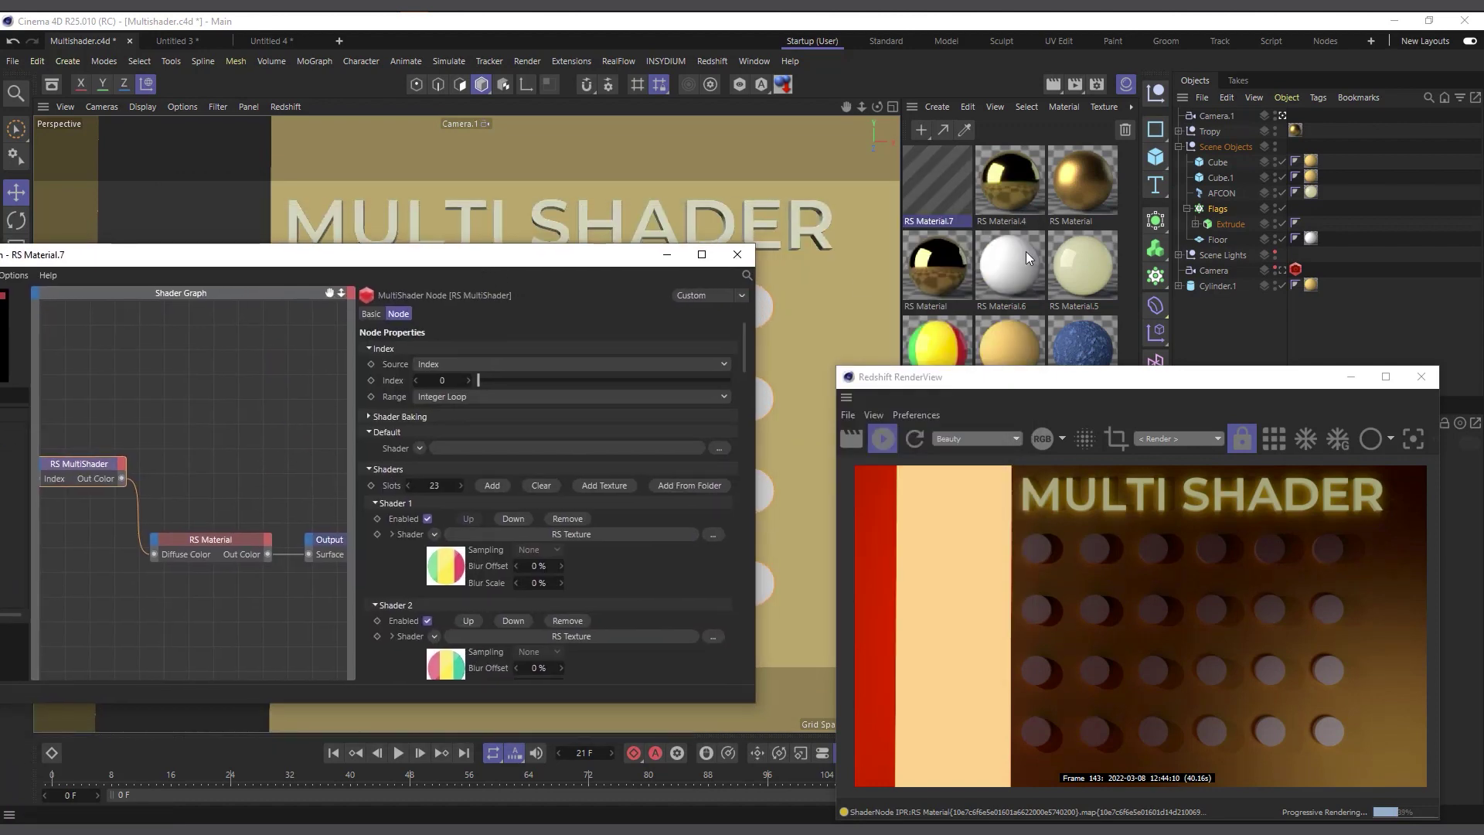
{"action": "left_click_drag", "start_coordinate": [932, 193], "coordinate": [1218, 217]}
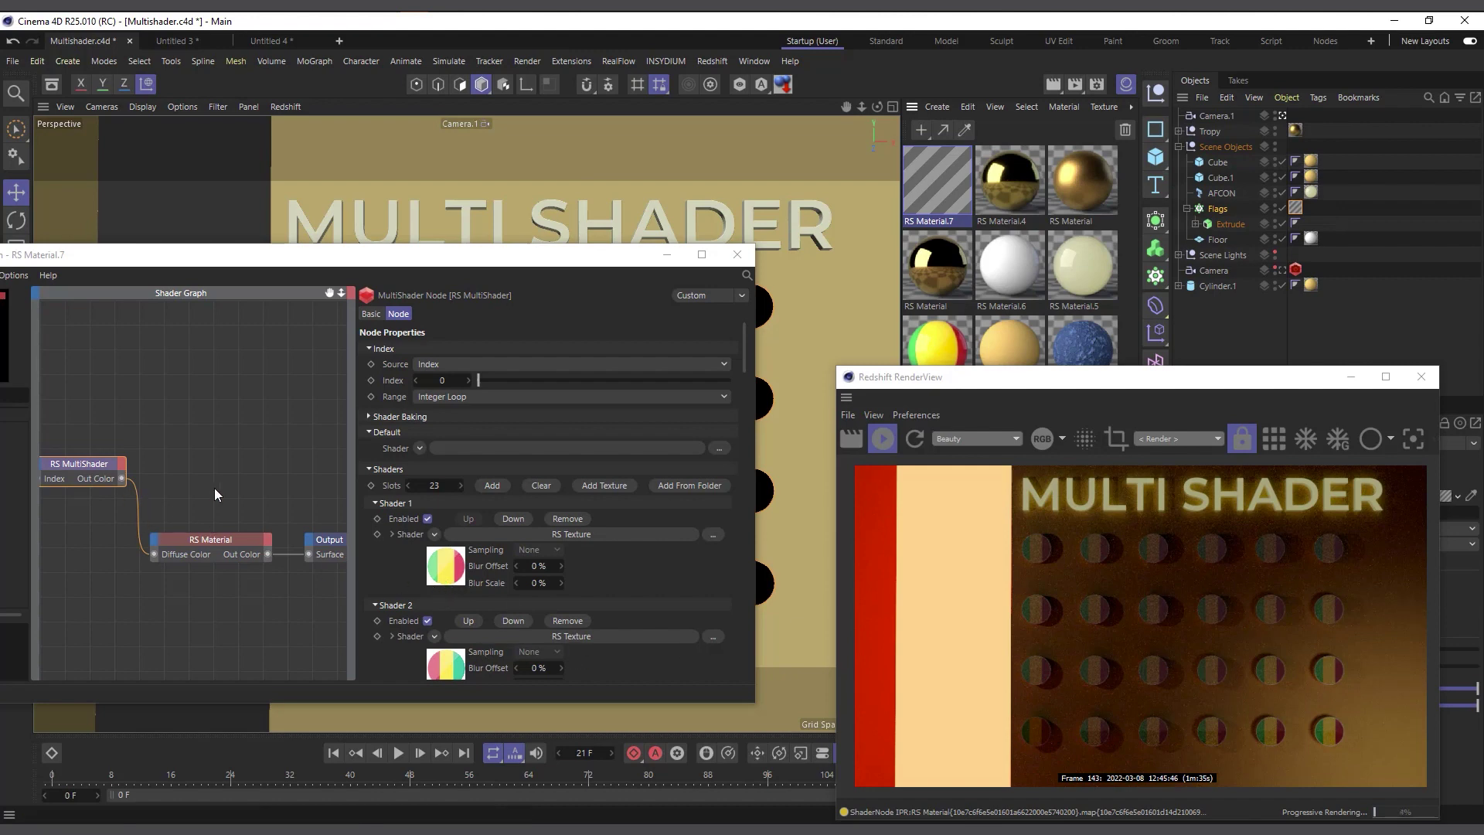
Also wire MultiShader Out Color into the RS Material's Emission Color input.
{"action": "left_click", "coordinate": [213, 557]}
{"action": "left_click_drag", "start_coordinate": [214, 556], "coordinate": [222, 523]}
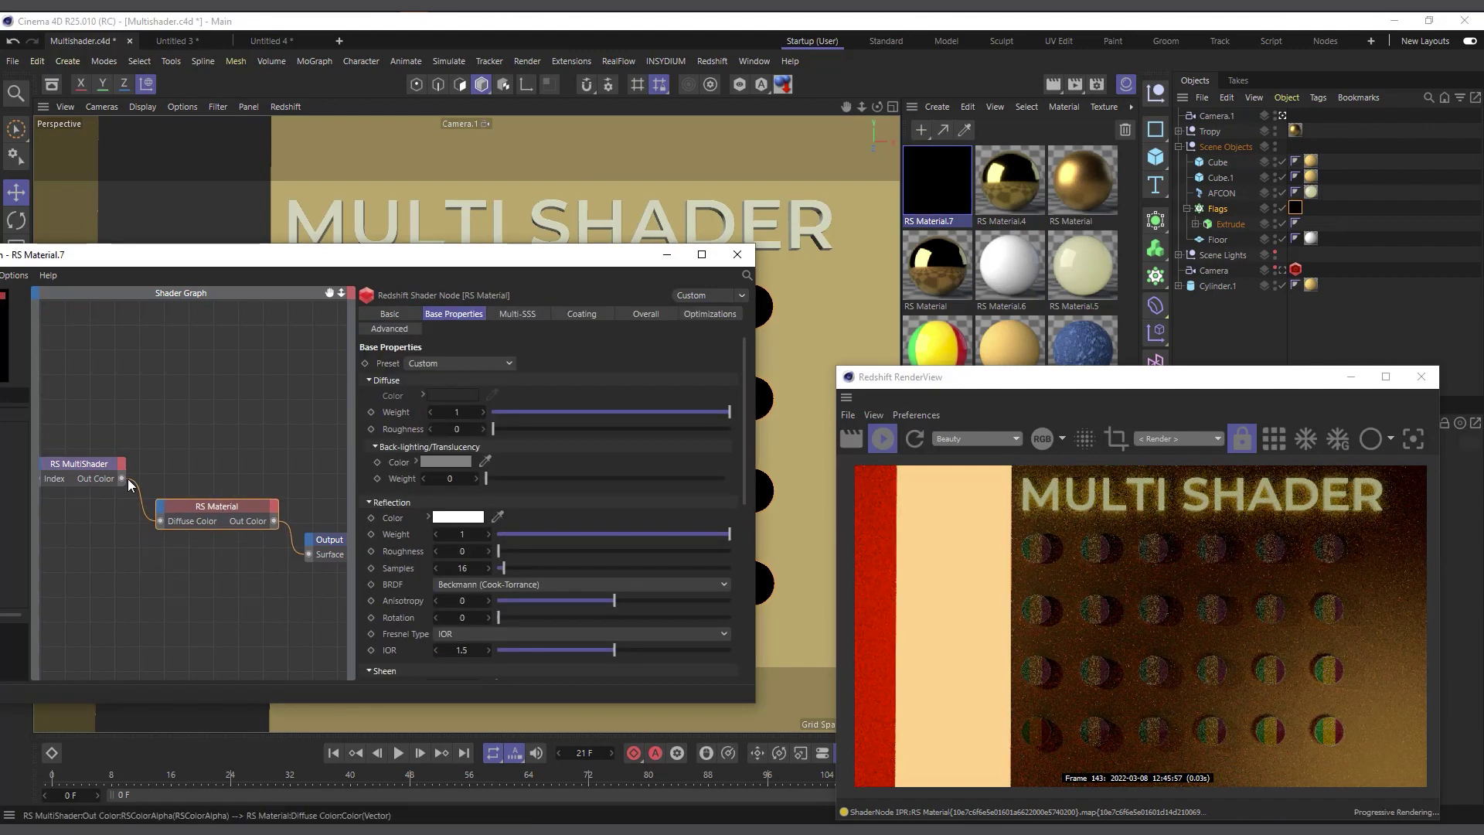
{"action": "left_click_drag", "start_coordinate": [122, 479], "coordinate": [160, 512]}
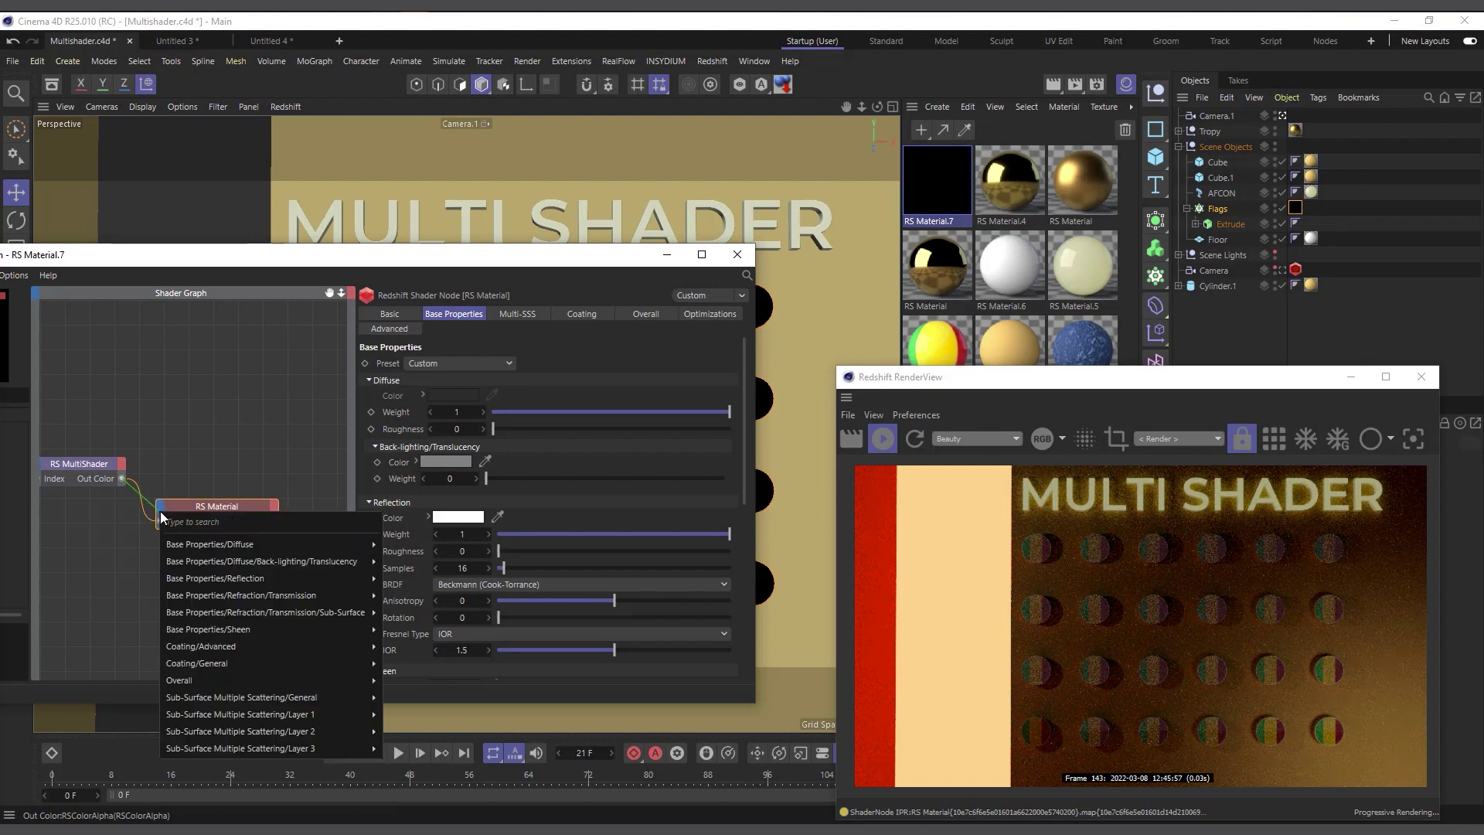
{"action": "mouse_move", "coordinate": [235, 682]}
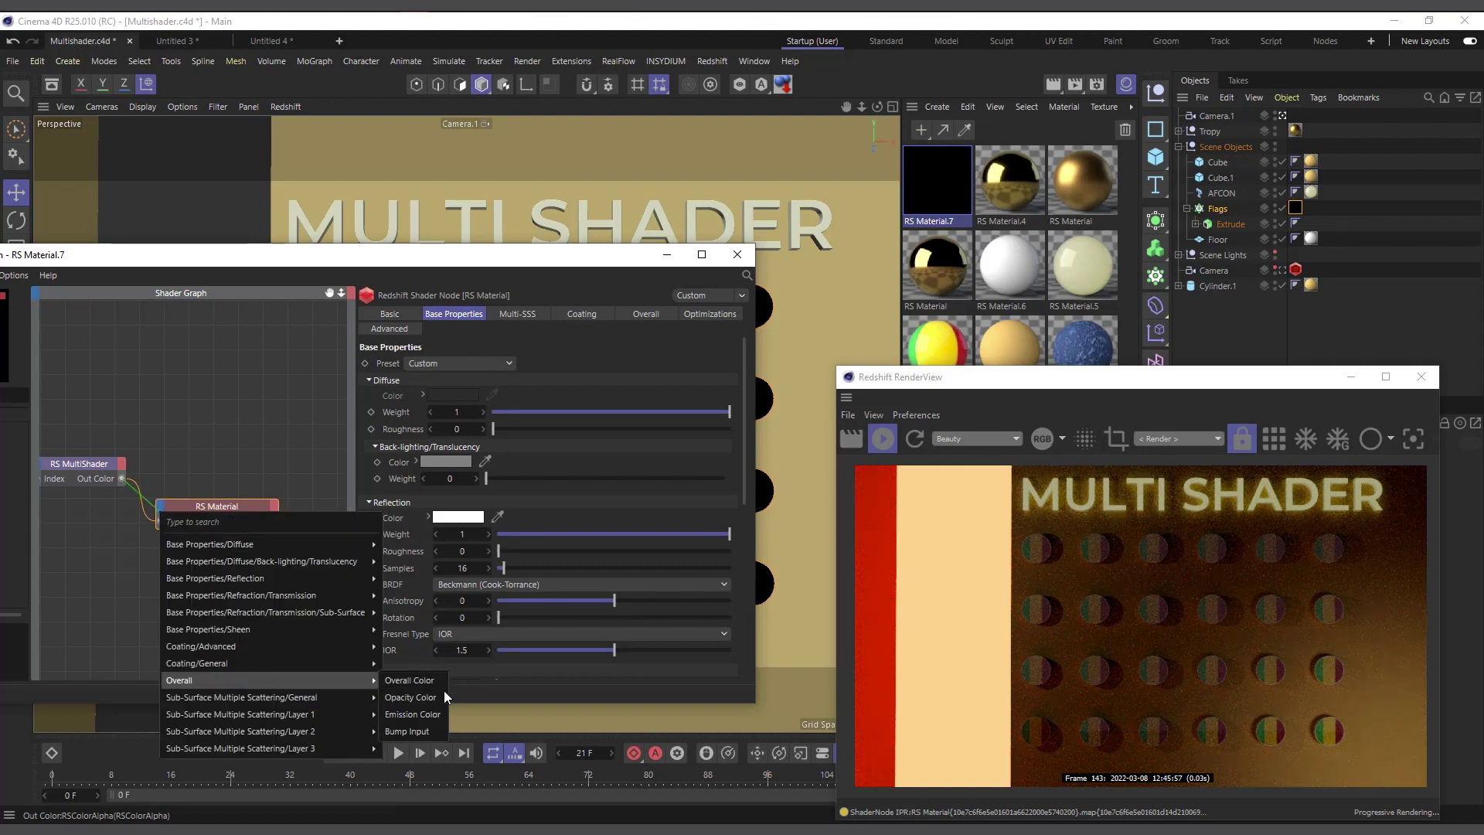
{"action": "left_click", "coordinate": [425, 714]}
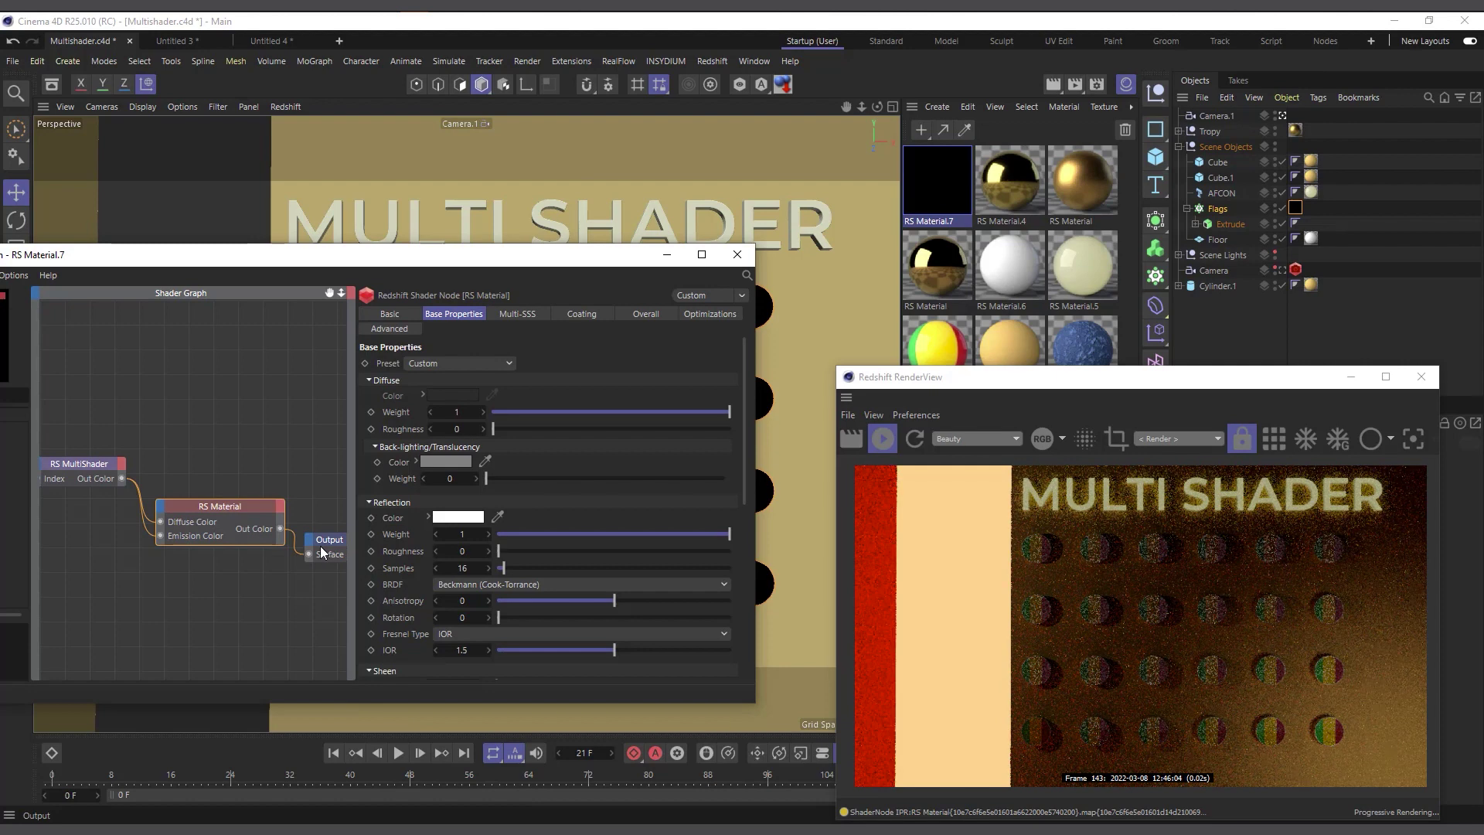
{"action": "left_click_drag", "start_coordinate": [242, 500], "coordinate": [245, 445]}
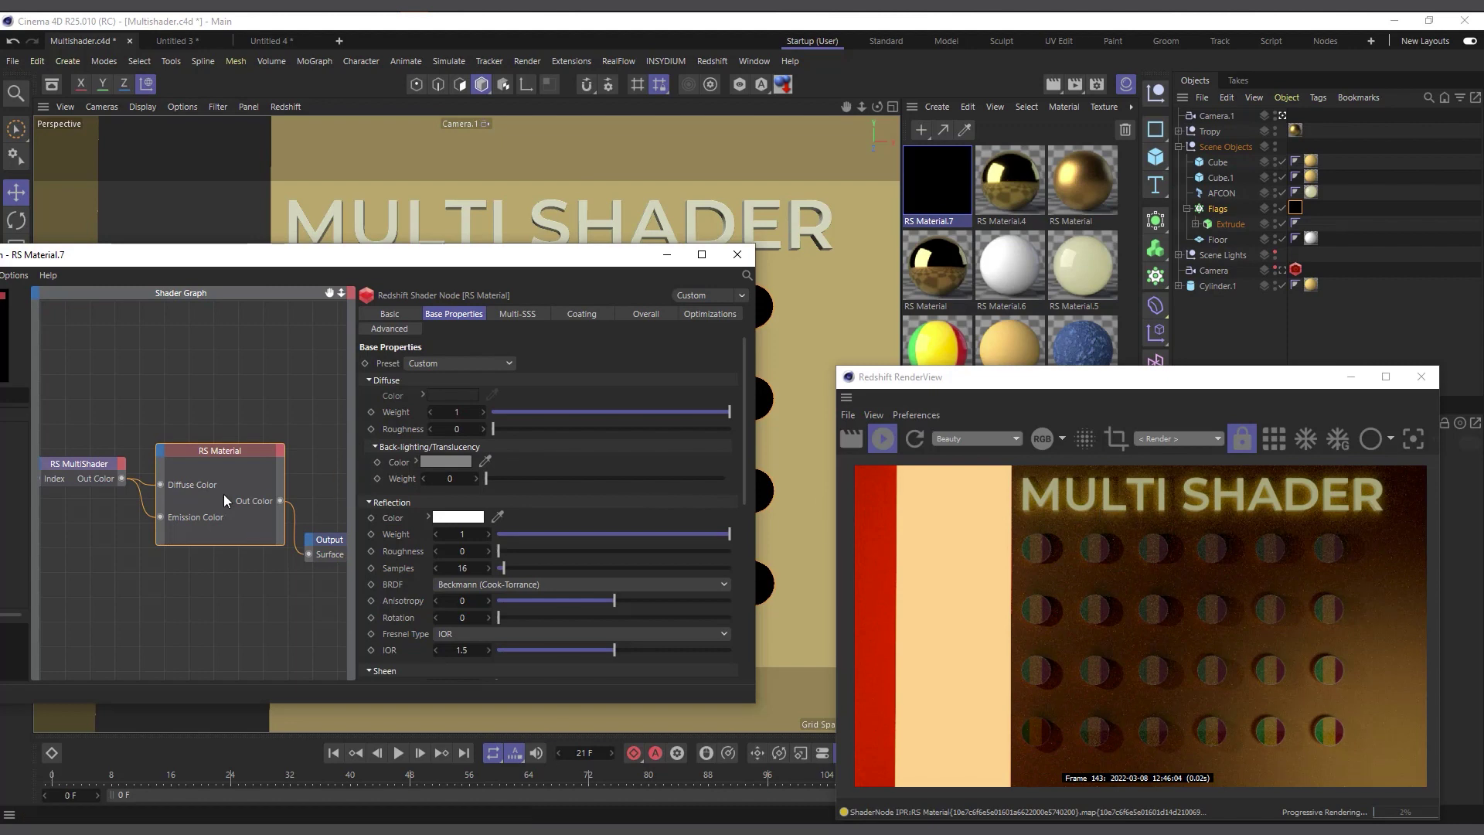
{"action": "left_click", "coordinate": [77, 458]}
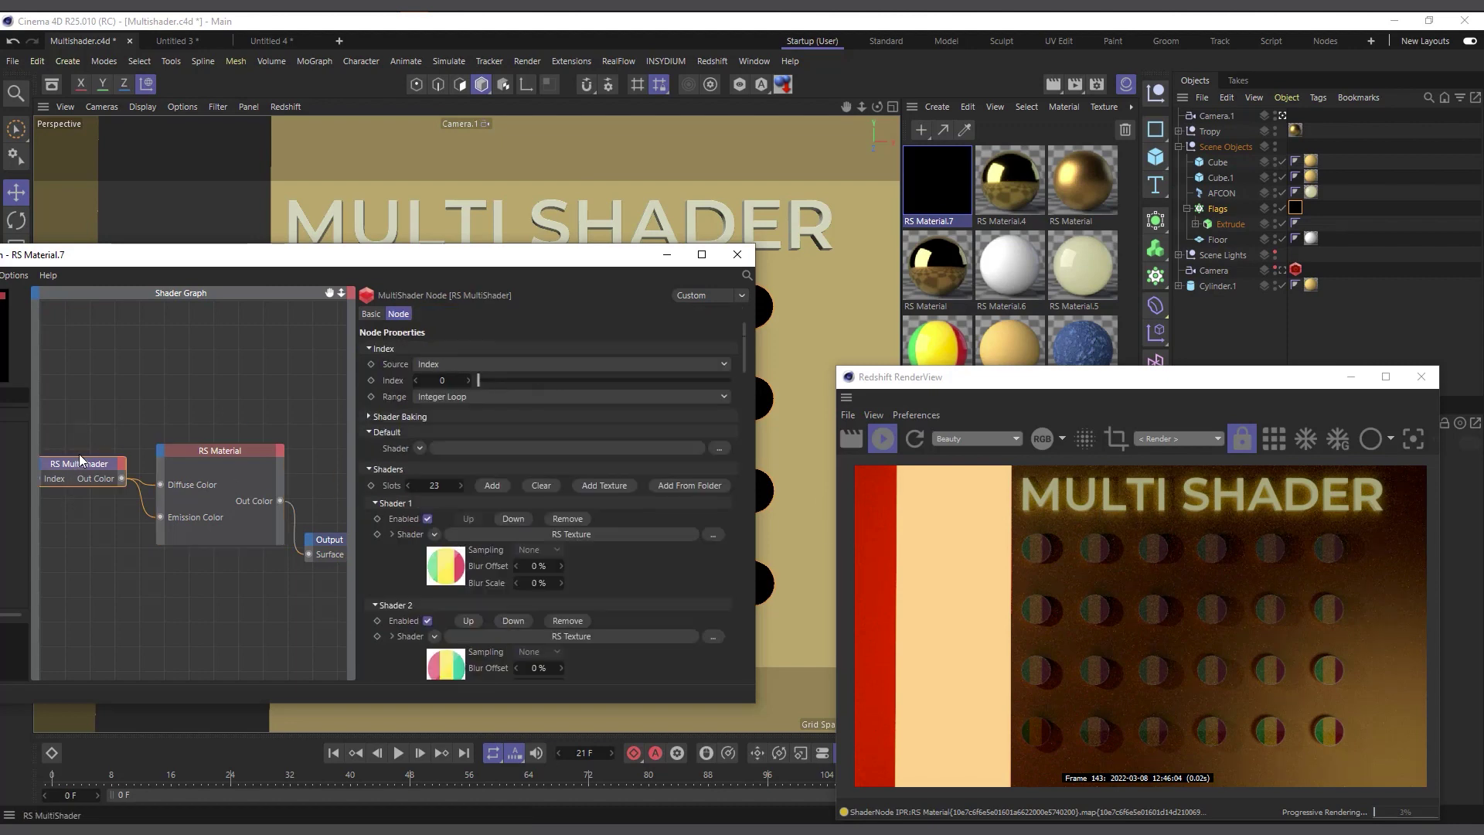
Change the RS MultiShader's Source from Index to MoGraph ID.
{"action": "left_click", "coordinate": [89, 467]}
{"action": "left_click", "coordinate": [434, 365]}
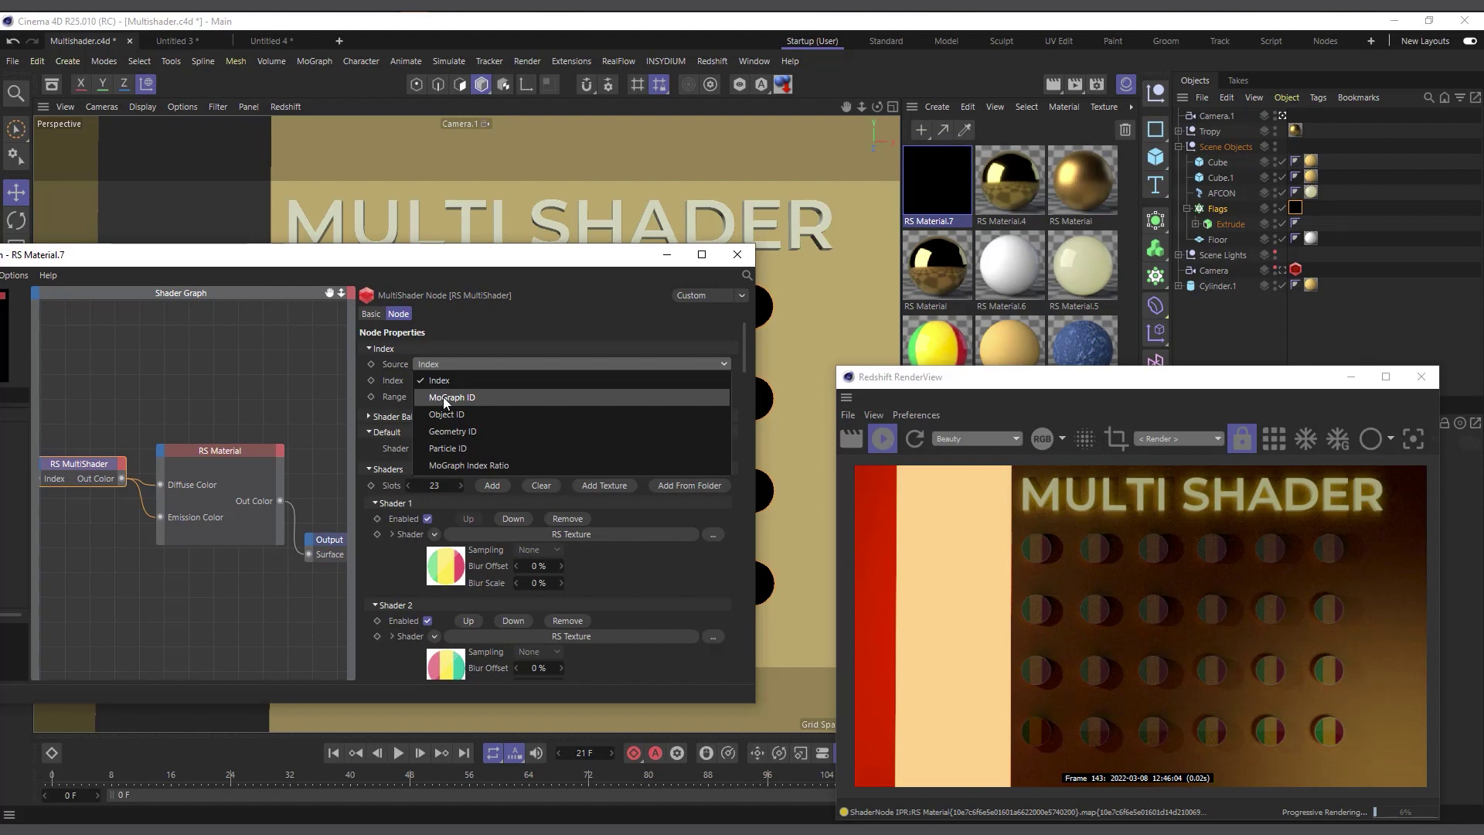
{"action": "left_click", "coordinate": [443, 400]}
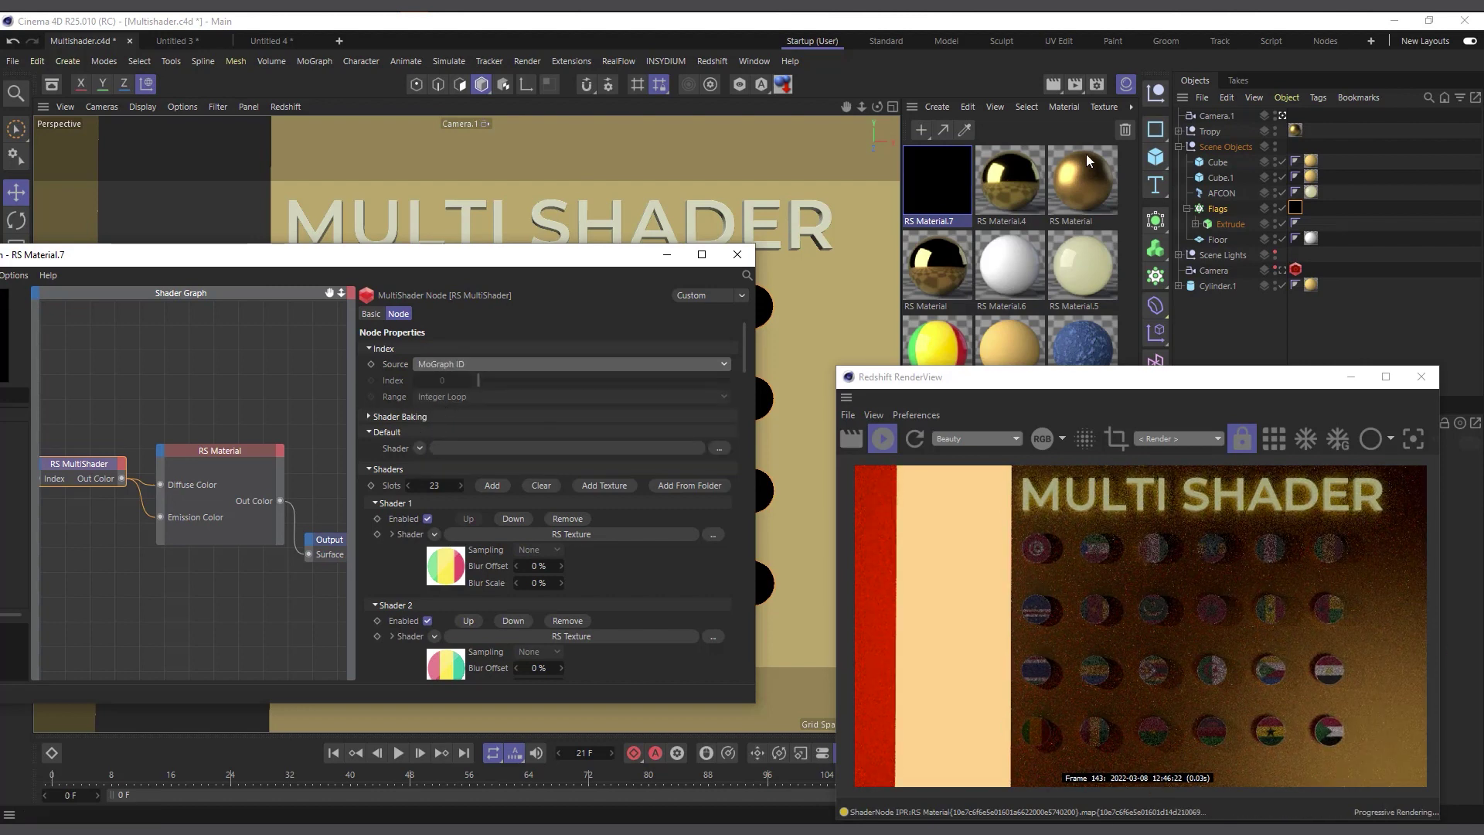
{"action": "left_click_drag", "start_coordinate": [1053, 377], "coordinate": [980, 292]}
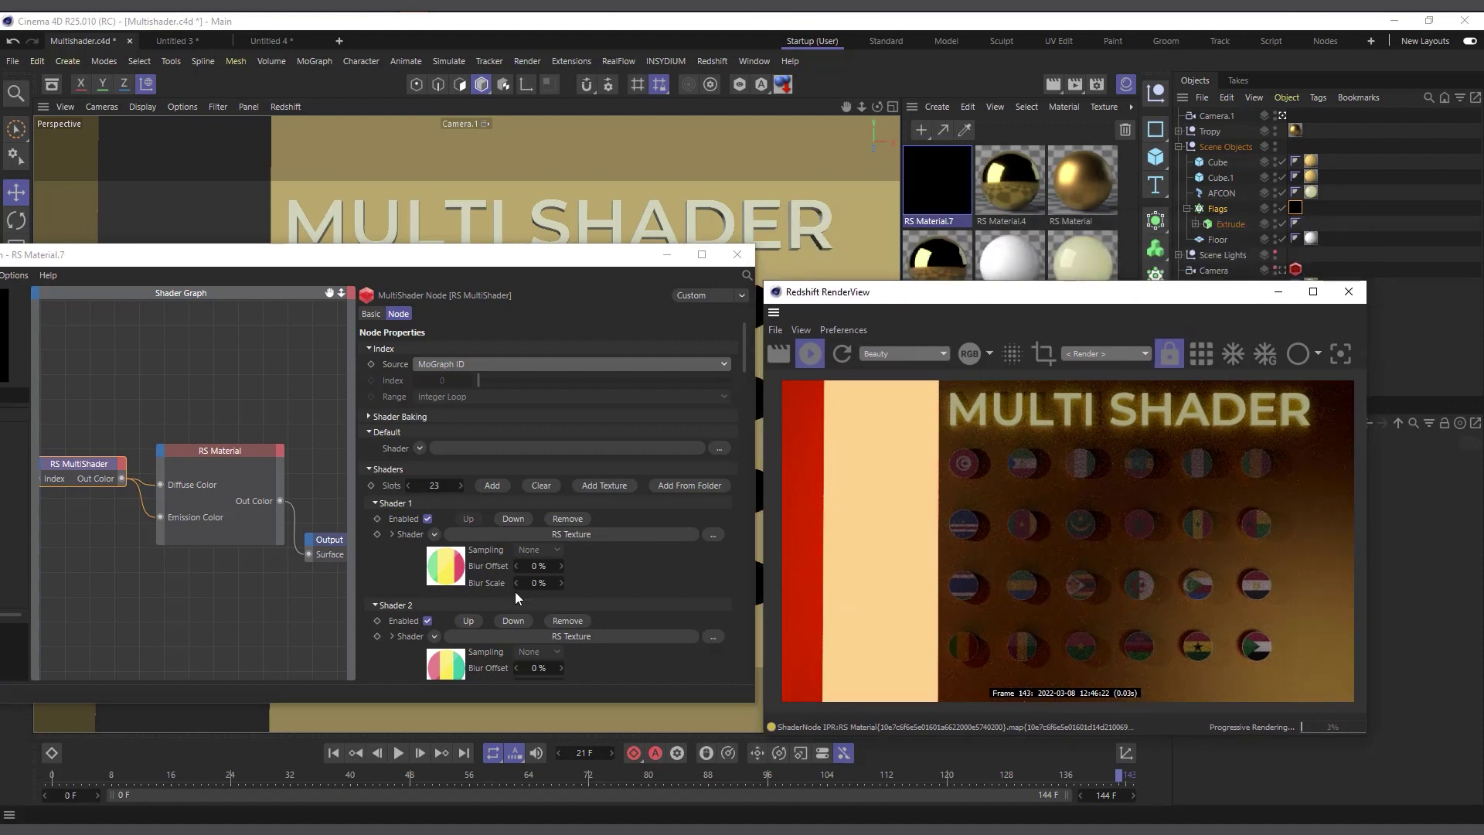
{"action": "left_click", "coordinate": [655, 618]}
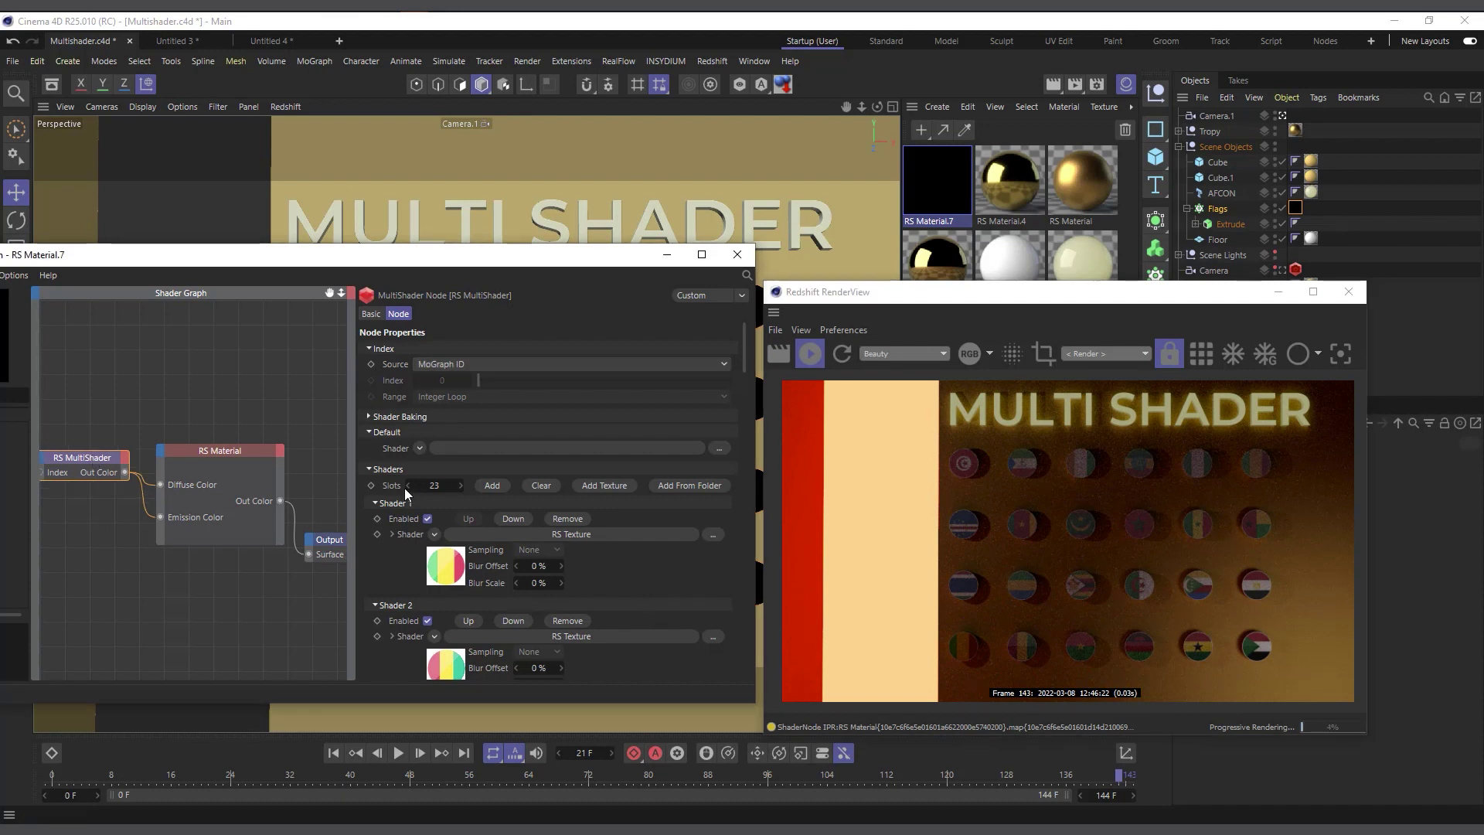
{"action": "scroll", "coordinate": [744, 533], "scroll_direction": "down", "scroll_amount": 15}
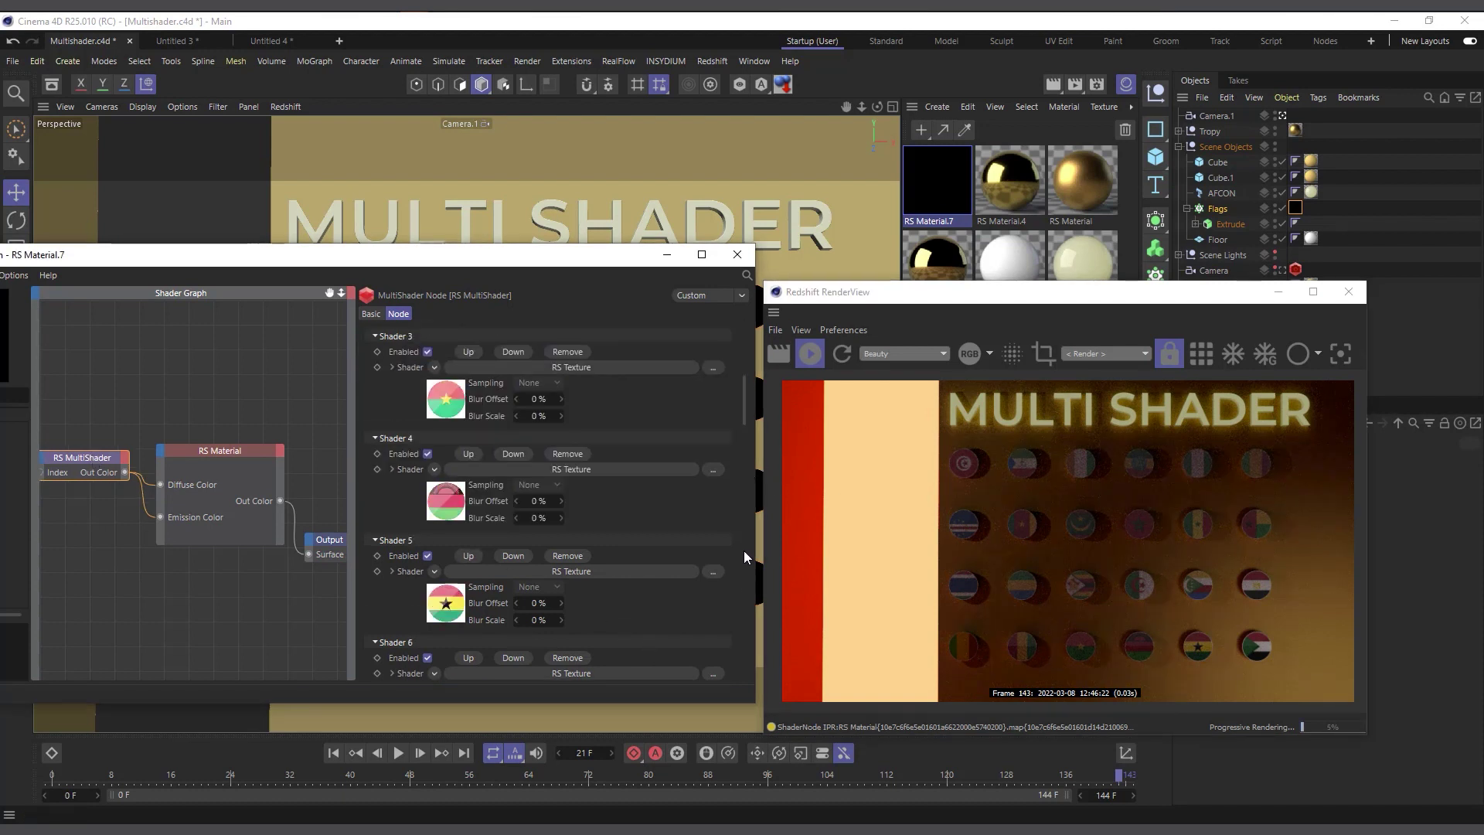
{"action": "scroll", "coordinate": [722, 613], "scroll_direction": "down", "scroll_amount": 8}
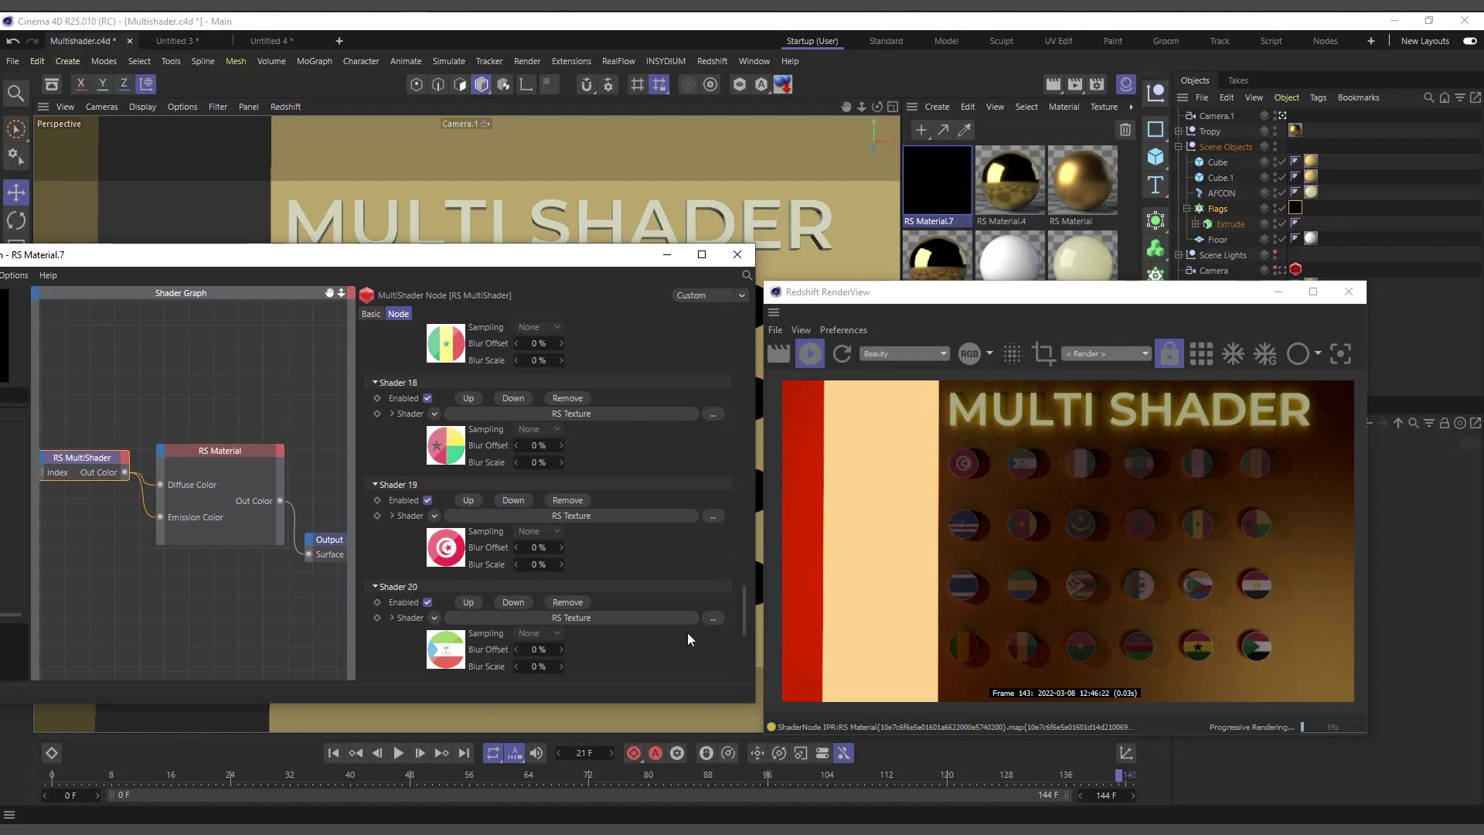
{"action": "scroll", "coordinate": [671, 623], "scroll_direction": "up", "scroll_amount": 20}
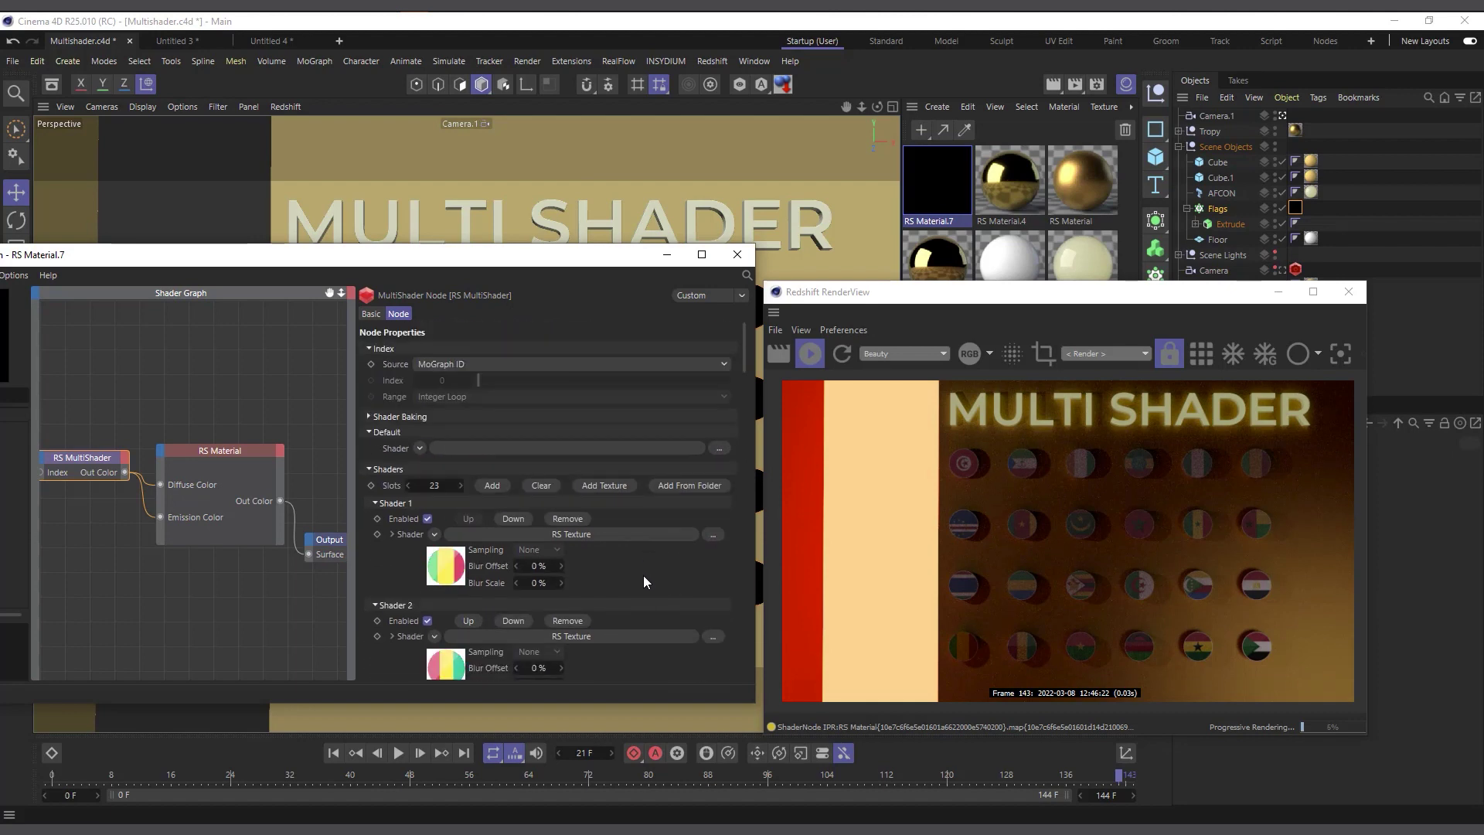
{"action": "left_click", "coordinate": [492, 486]}
{"action": "scroll", "coordinate": [656, 540], "scroll_direction": "down", "scroll_amount": 9}
{"action": "scroll", "coordinate": [653, 553], "scroll_direction": "down", "scroll_amount": 12}
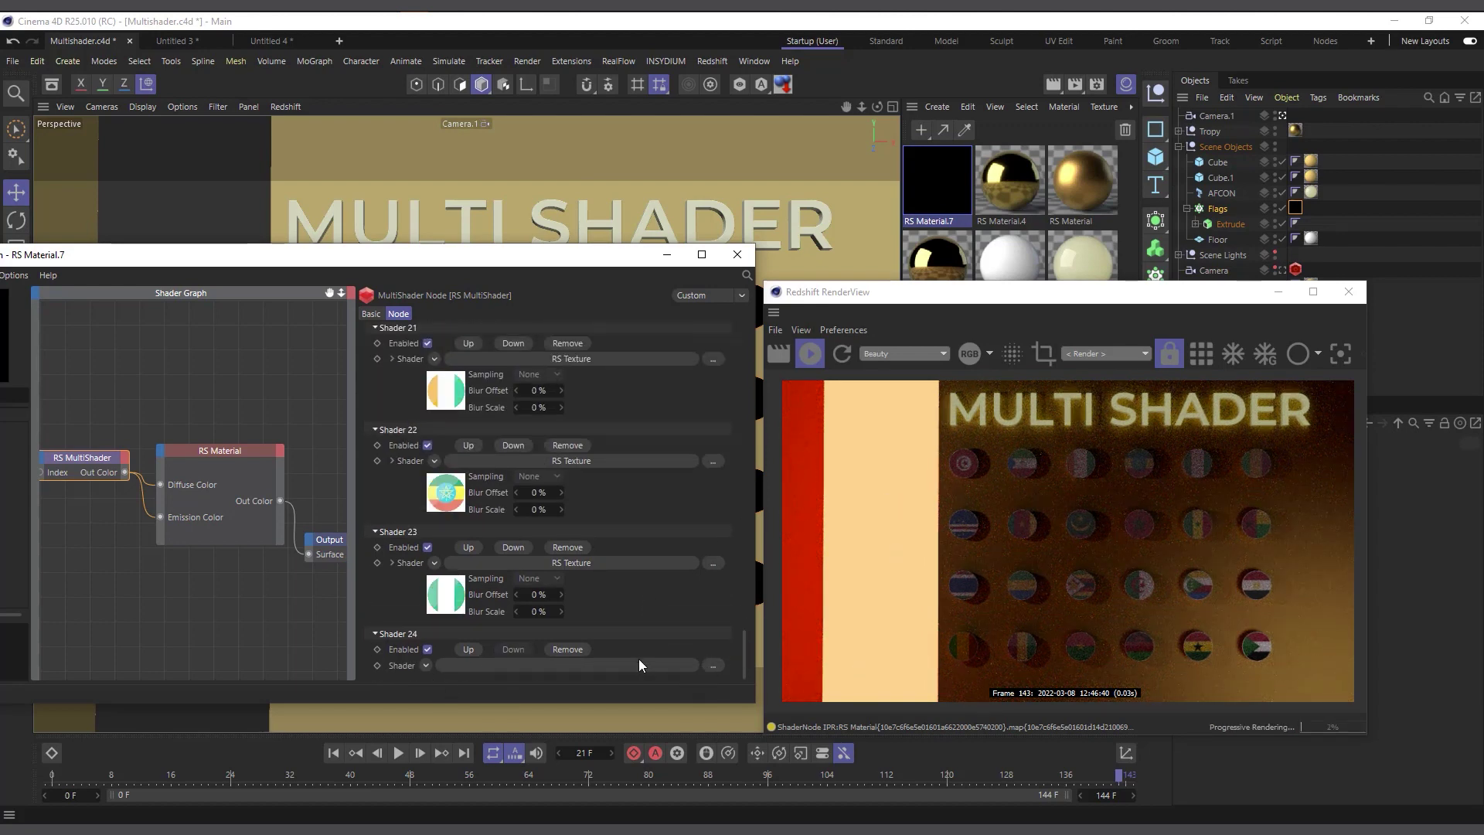
{"action": "left_click", "coordinate": [715, 667]}
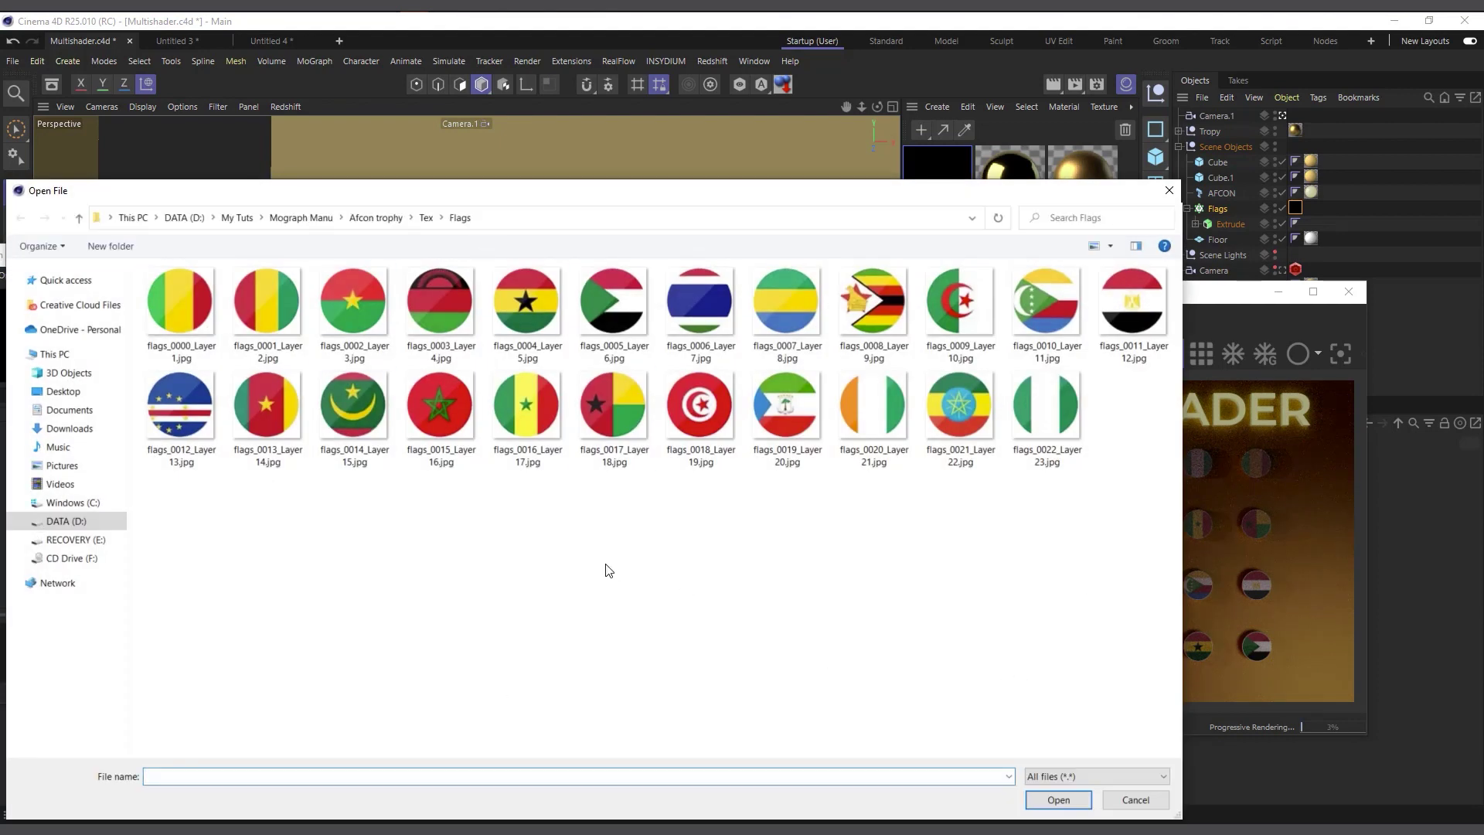
{"action": "left_click", "coordinate": [1136, 800]}
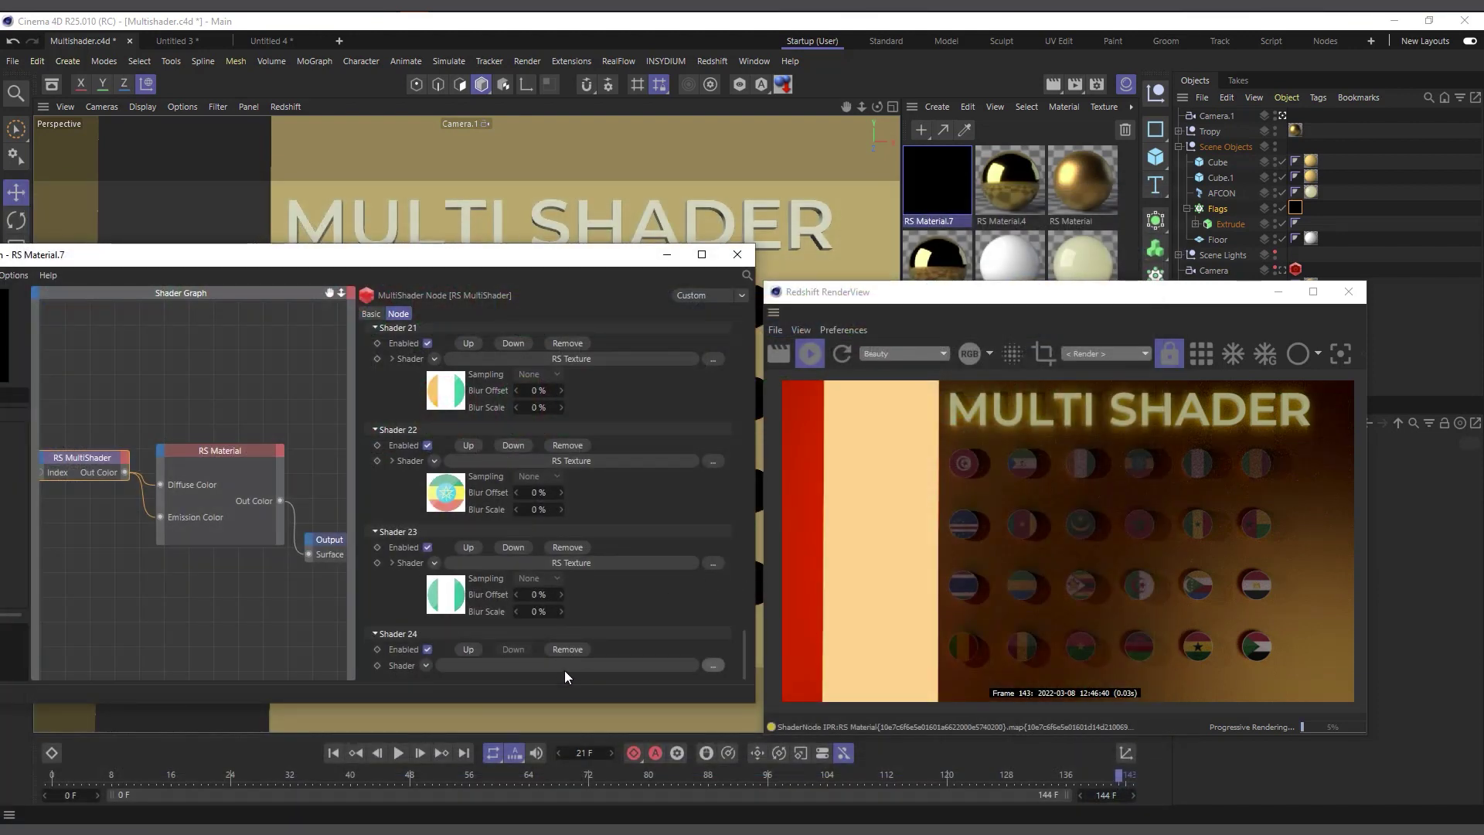
{"action": "left_click", "coordinate": [568, 650]}
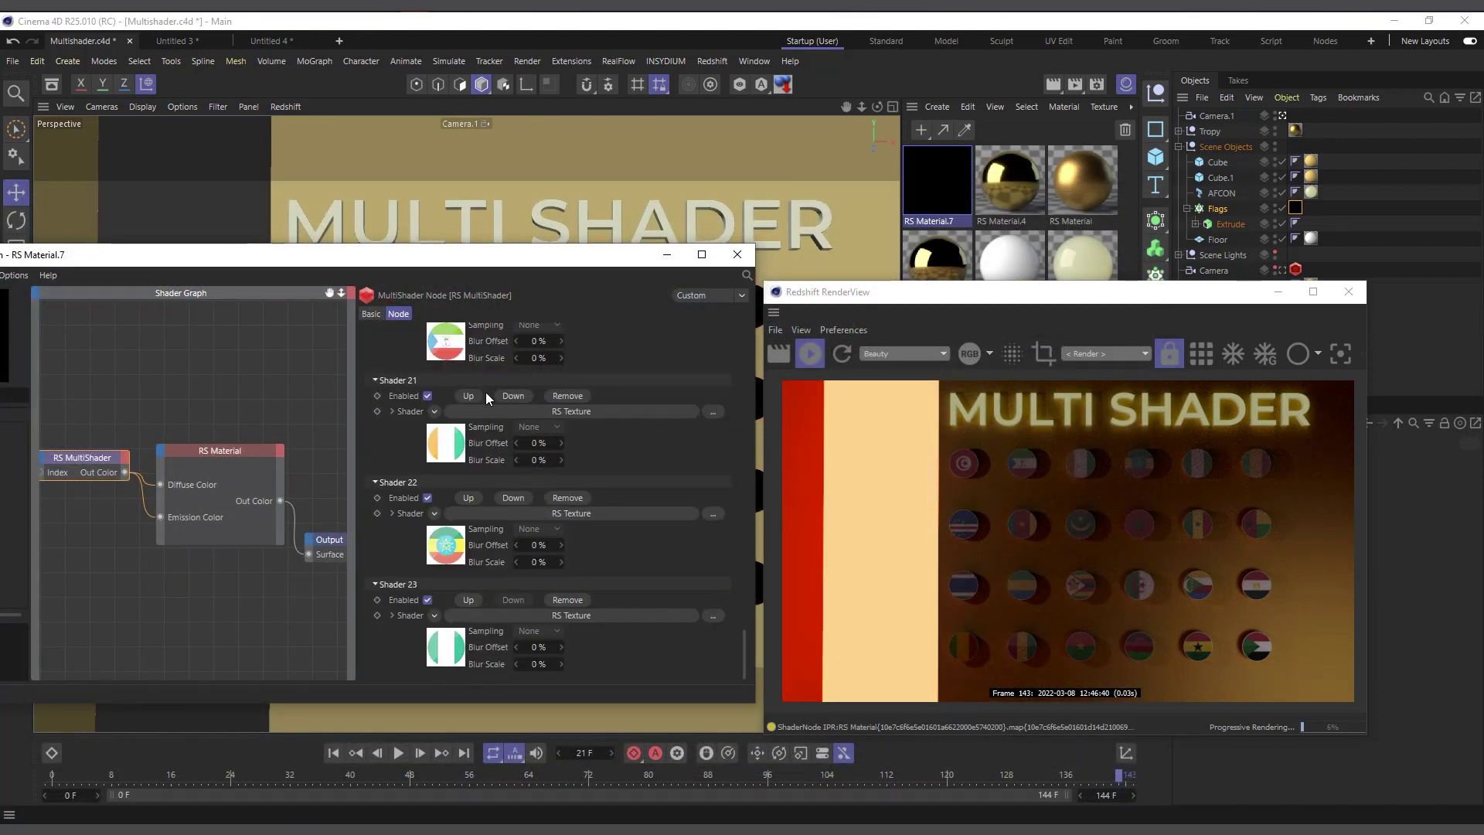
{"action": "left_click_drag", "start_coordinate": [435, 265], "coordinate": [553, 212]}
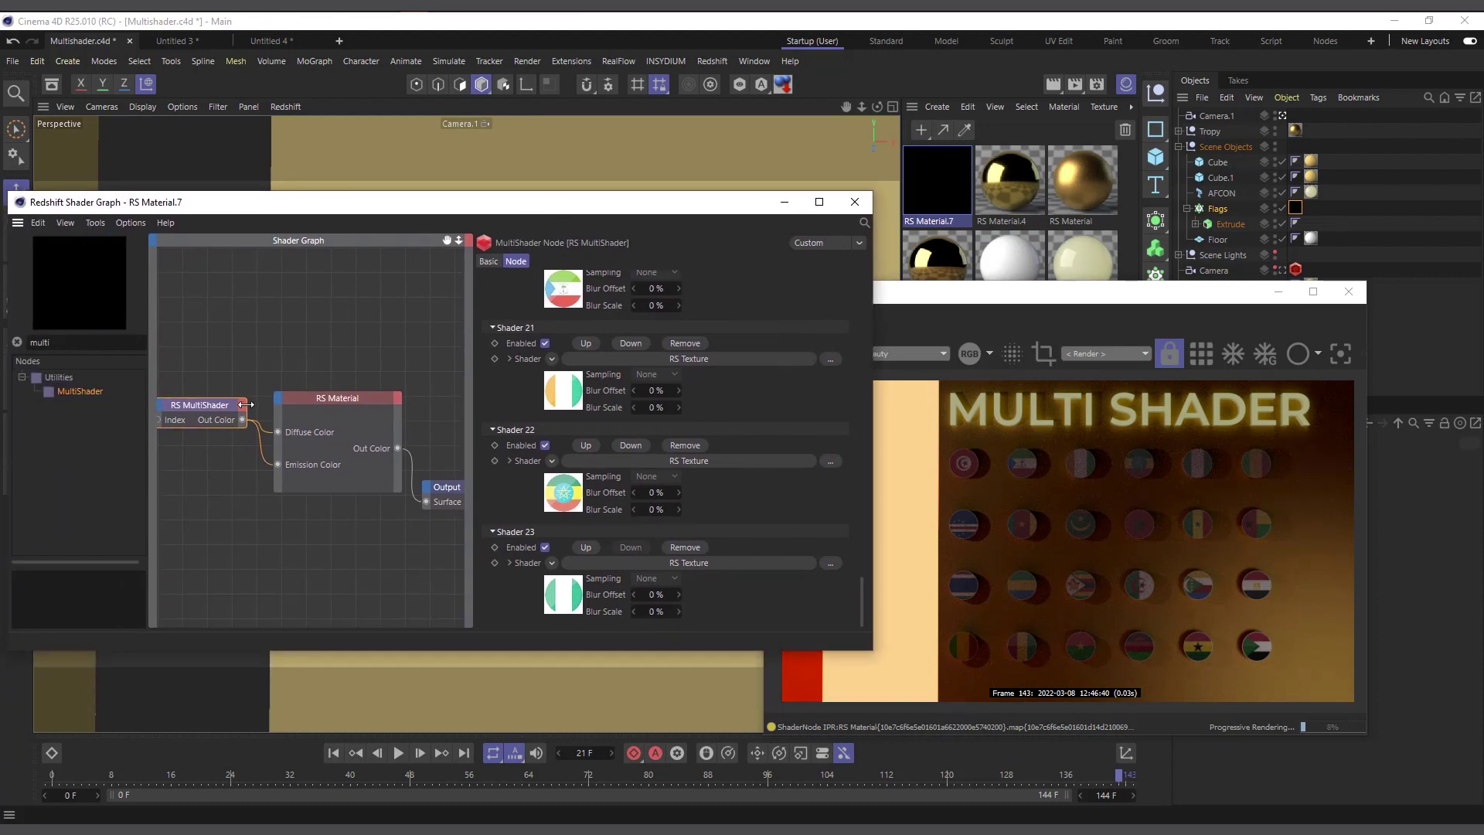
Raise RS Material.7's emission weight to 0.472, then return to the Untitled 3 scene.
{"action": "left_click", "coordinate": [336, 396]}
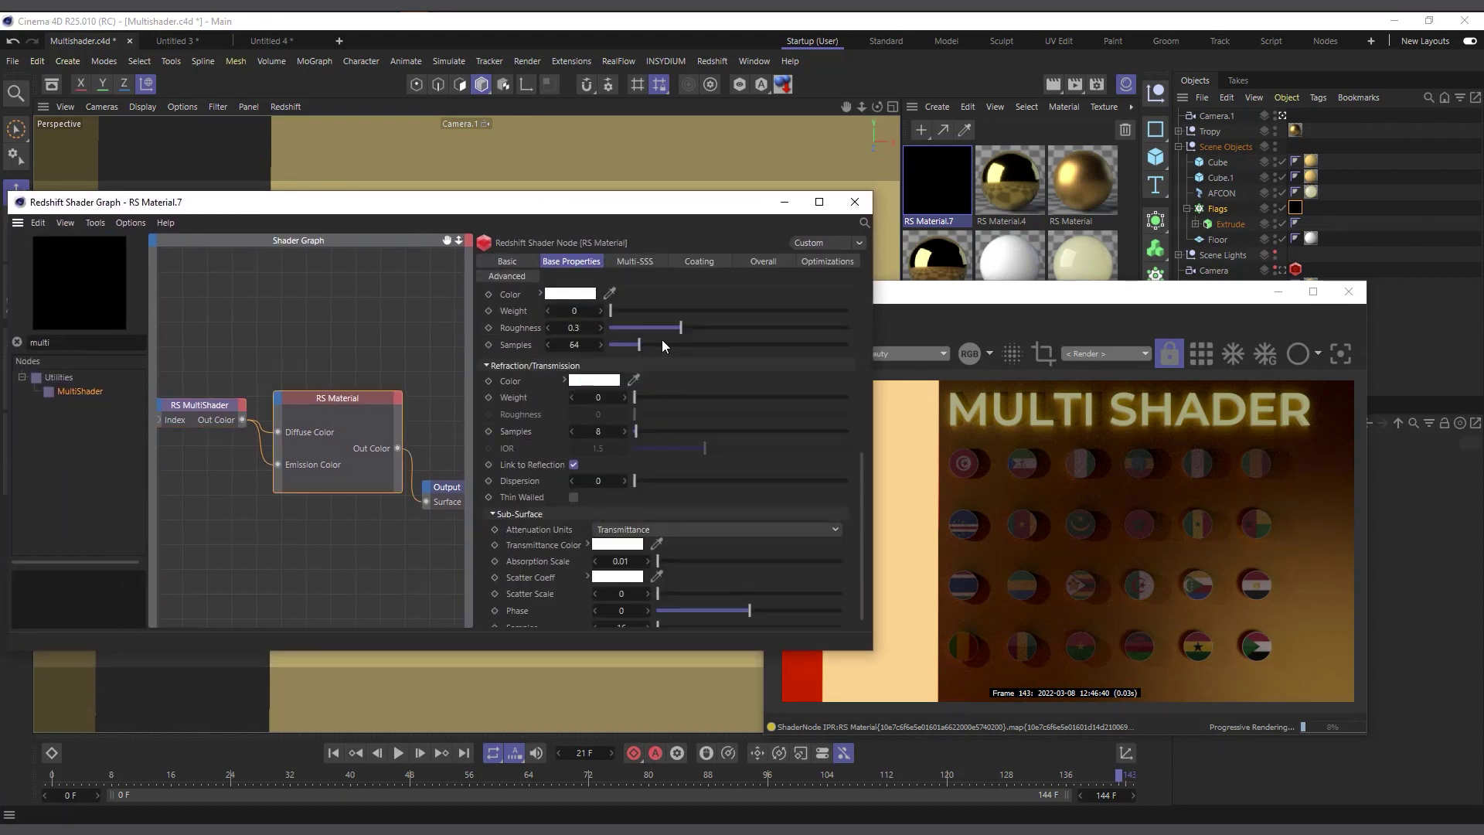
{"action": "left_click", "coordinate": [764, 262]}
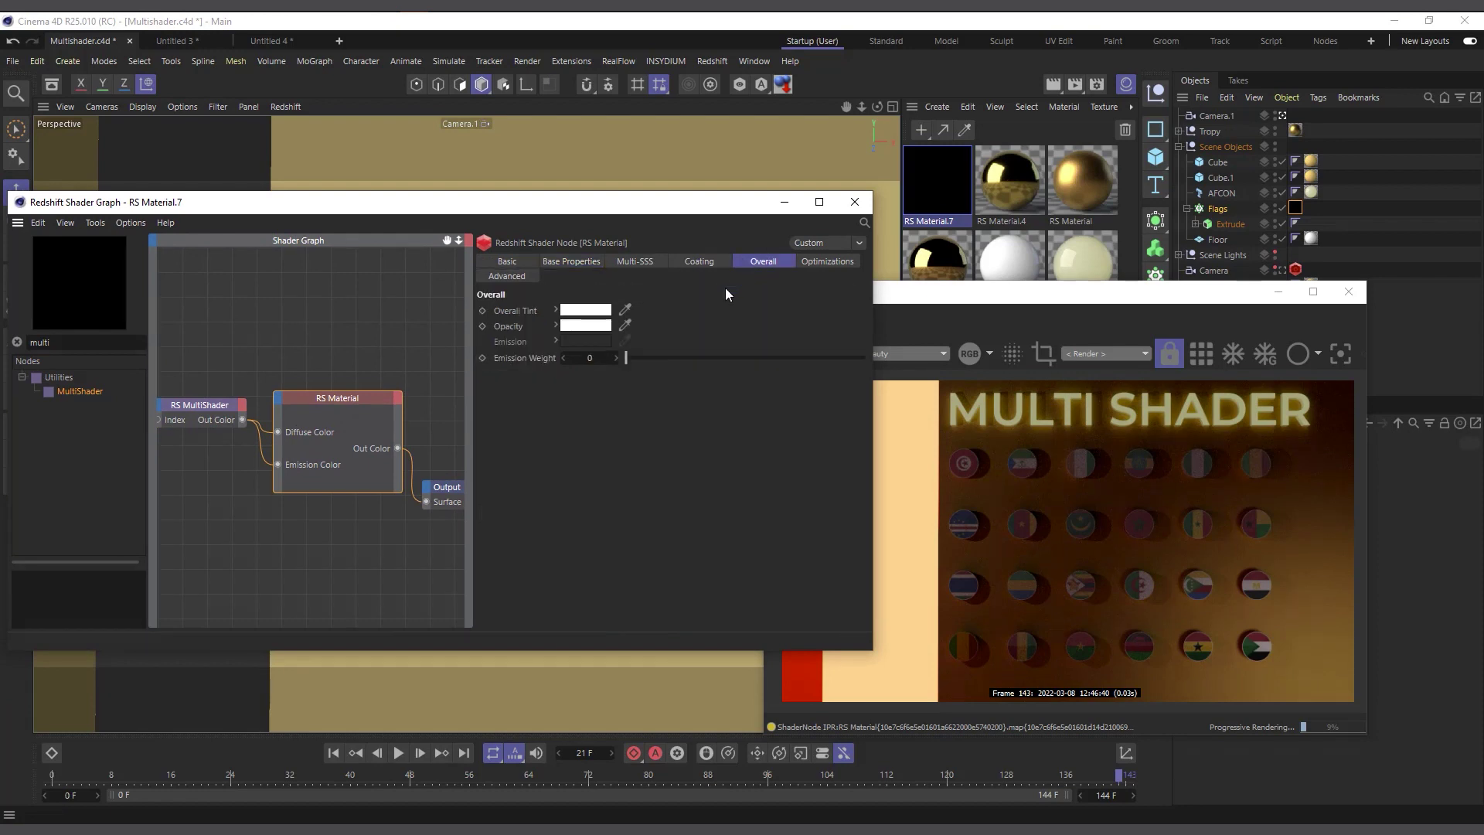
{"action": "left_click_drag", "start_coordinate": [637, 359], "coordinate": [680, 359]}
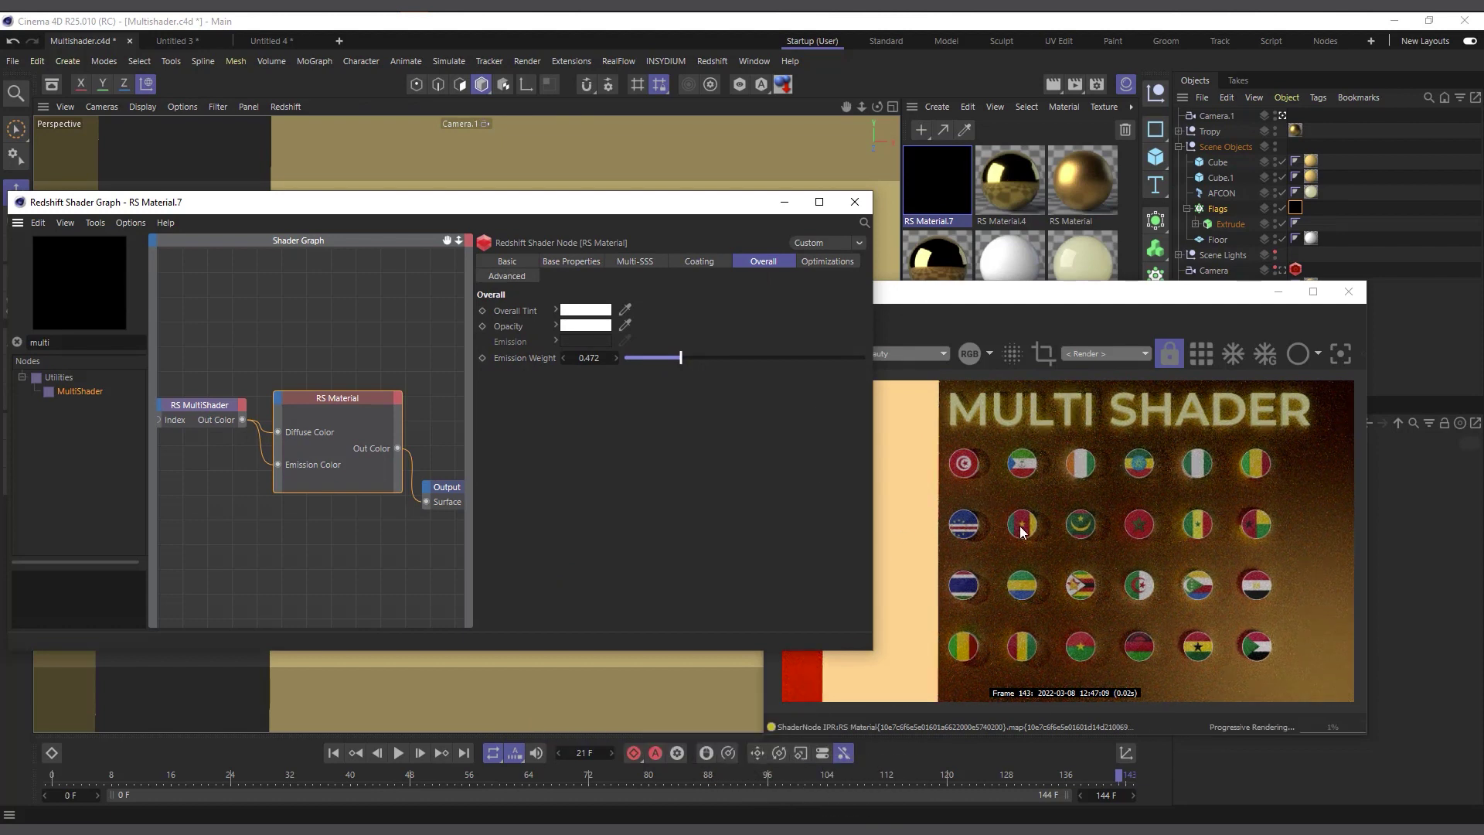
{"action": "left_click_drag", "start_coordinate": [690, 205], "coordinate": [803, 233]}
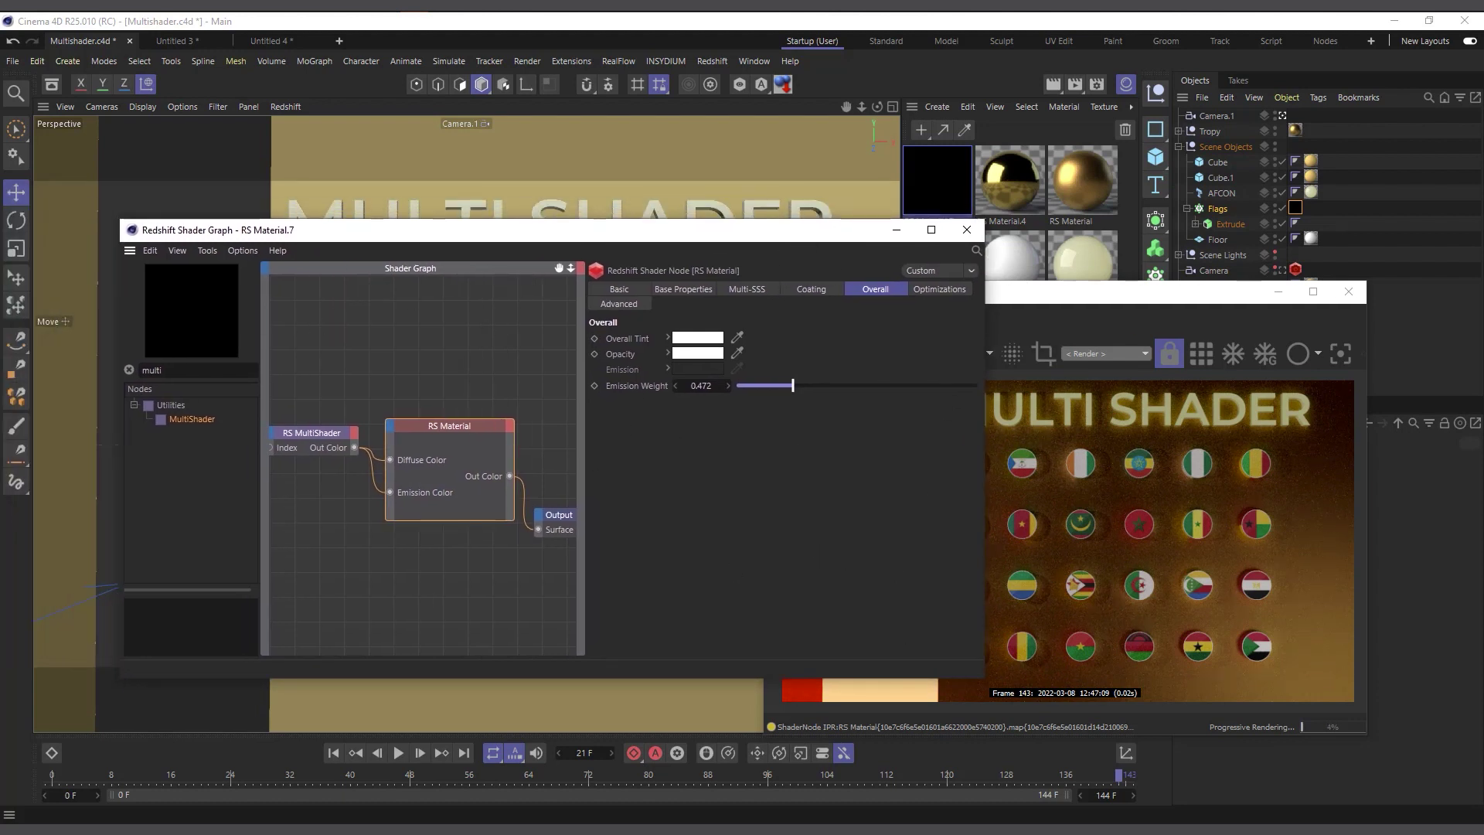
{"action": "left_click", "coordinate": [196, 40]}
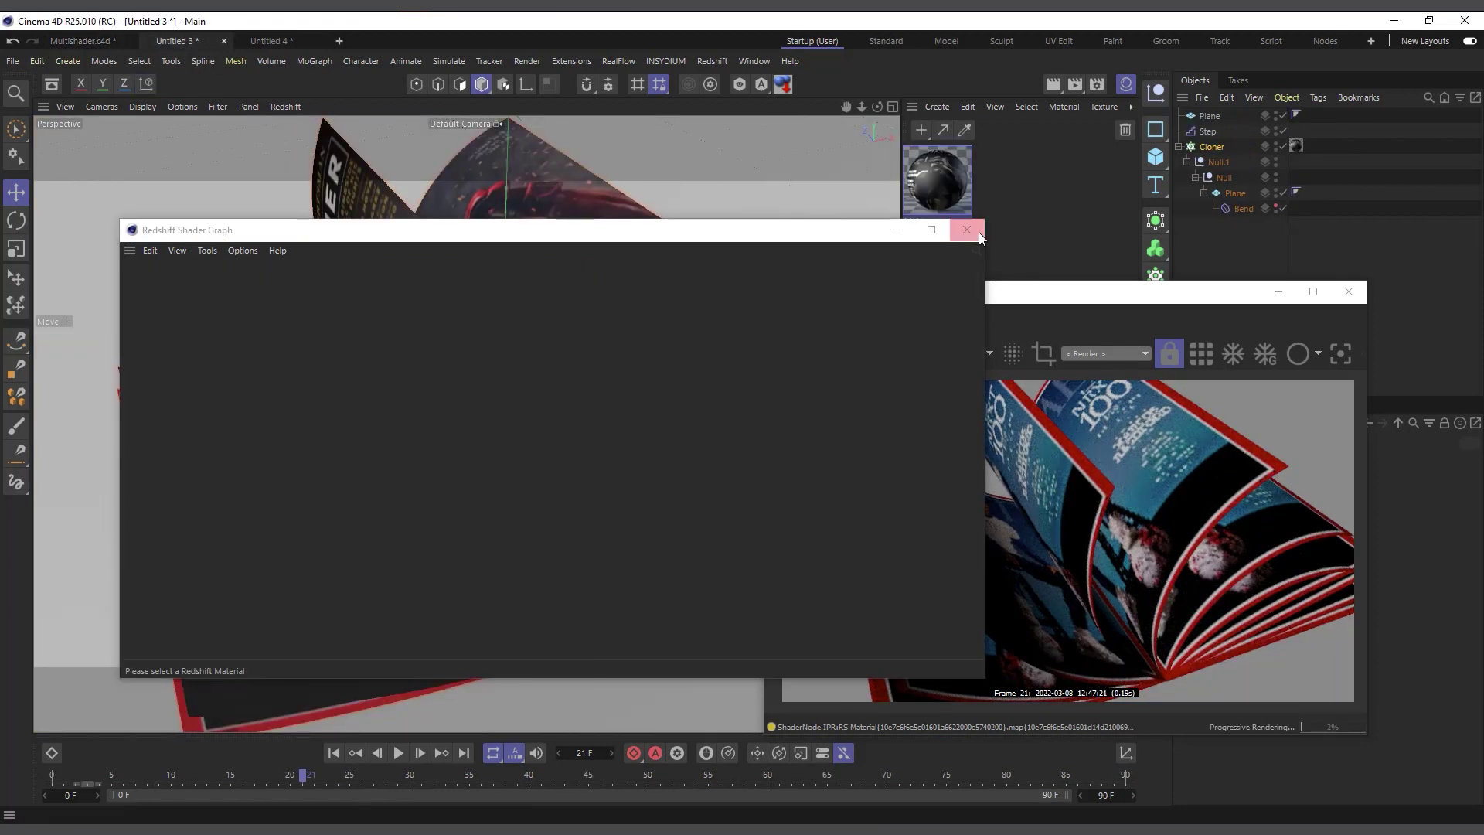
Close Shader Graph and RenderView, delete the Cloner's material tag, and create default material Mat.1.
{"action": "left_click", "coordinate": [966, 230]}
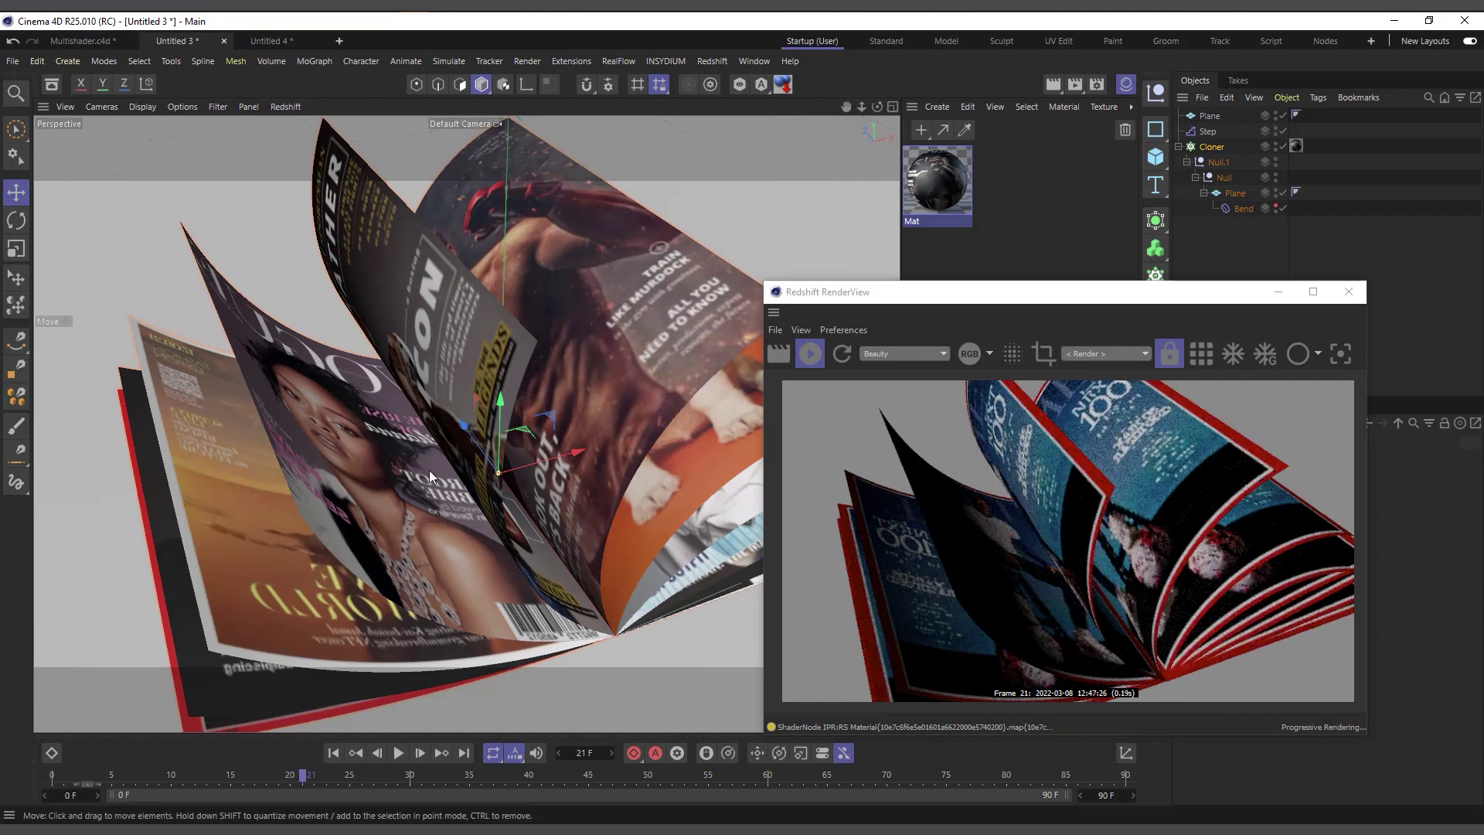
{"action": "left_click", "coordinate": [1349, 294]}
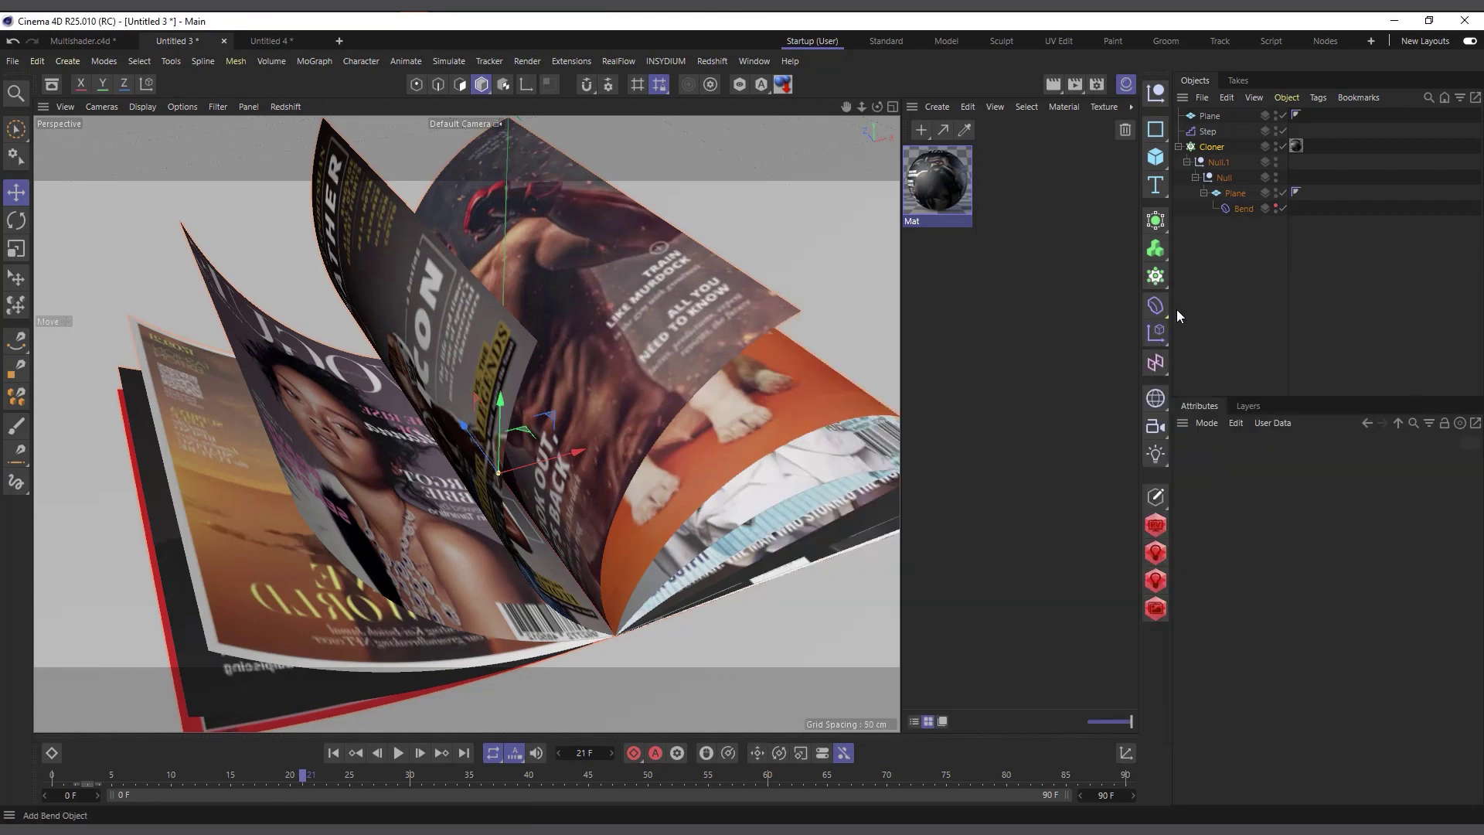
{"action": "left_click", "coordinate": [1297, 147]}
{"action": "key", "text": "Delete"}
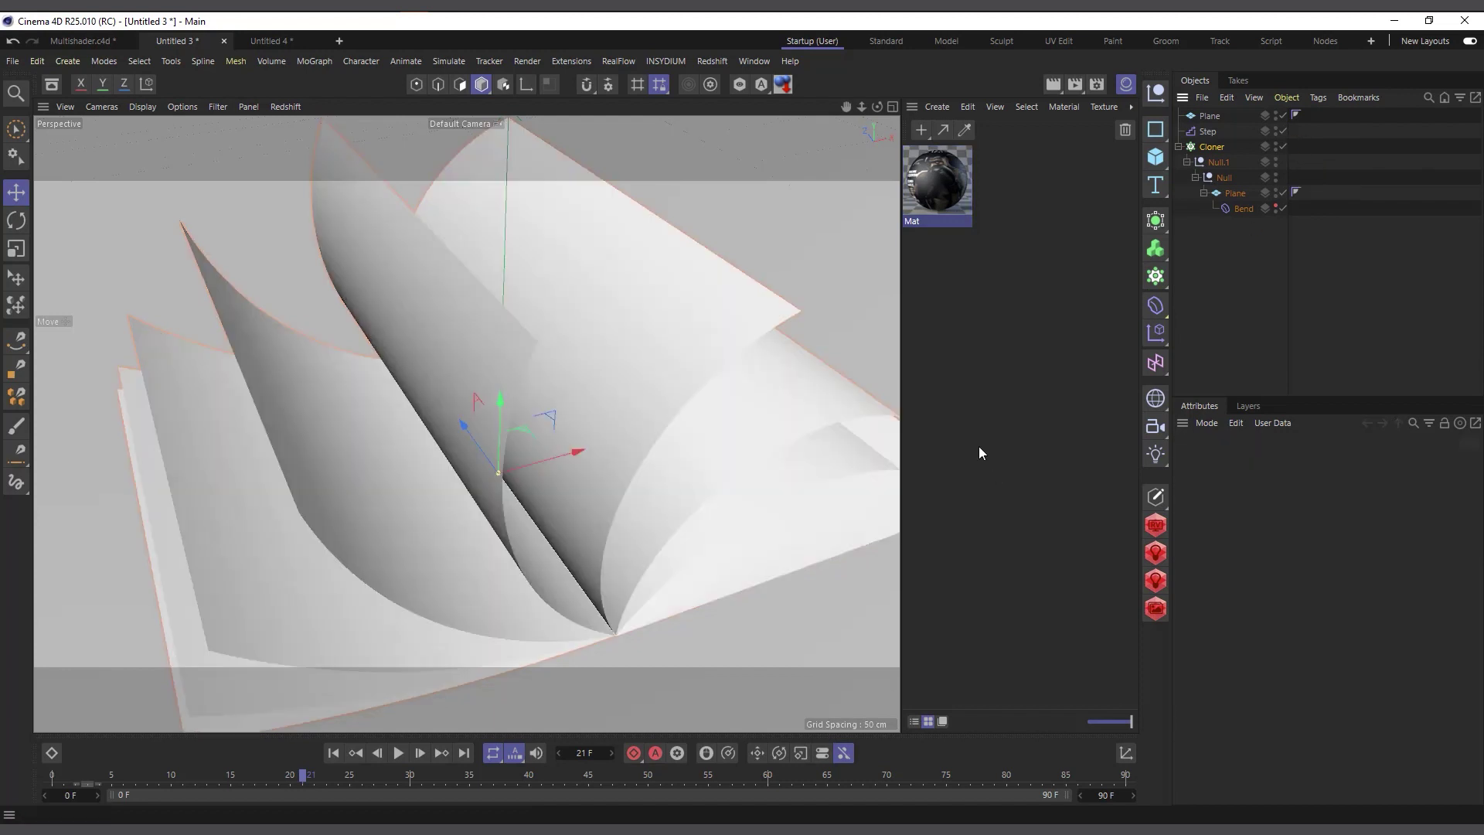
{"action": "left_click", "coordinate": [937, 108]}
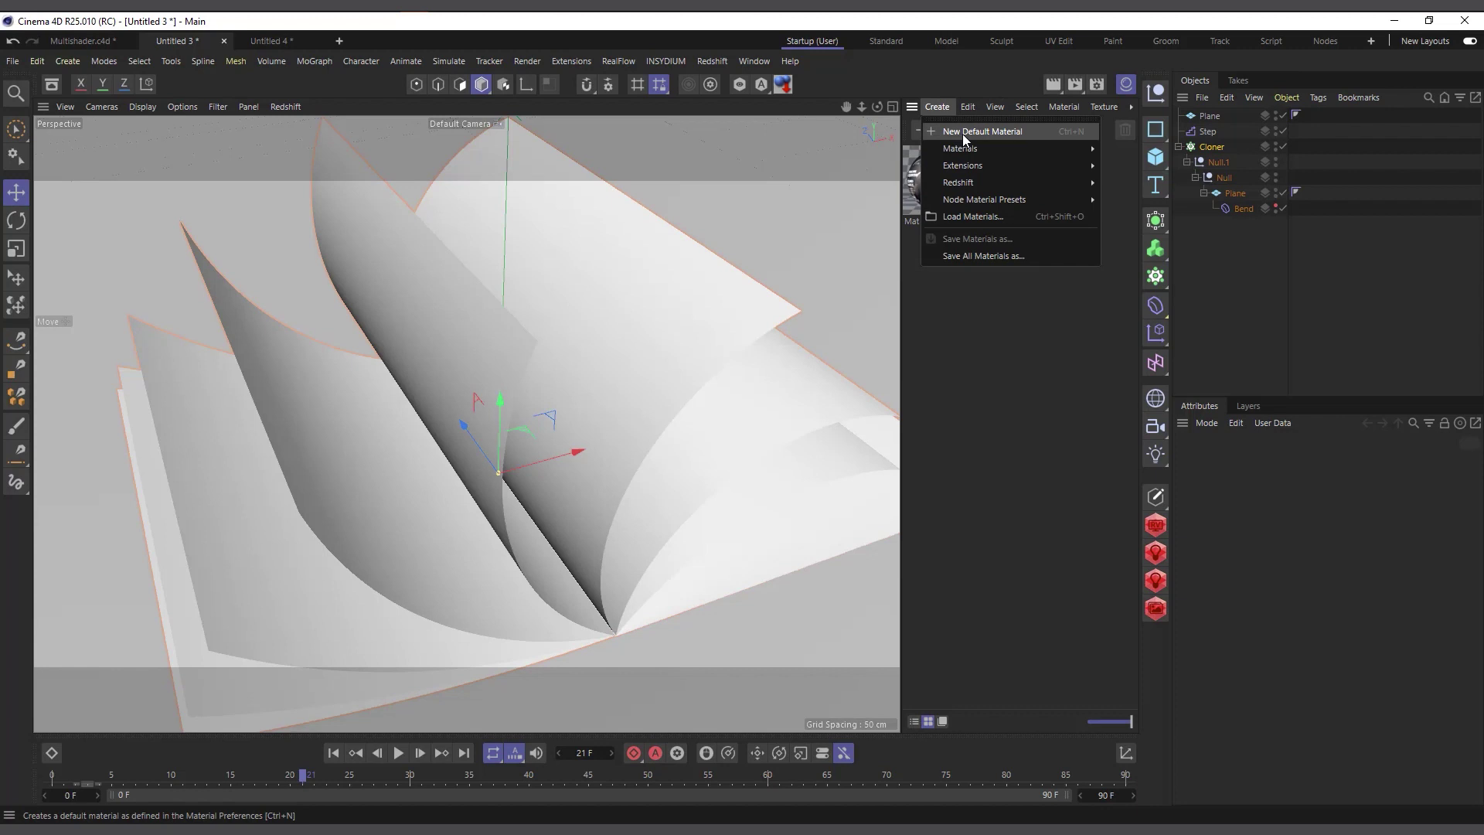
{"action": "left_click", "coordinate": [962, 133]}
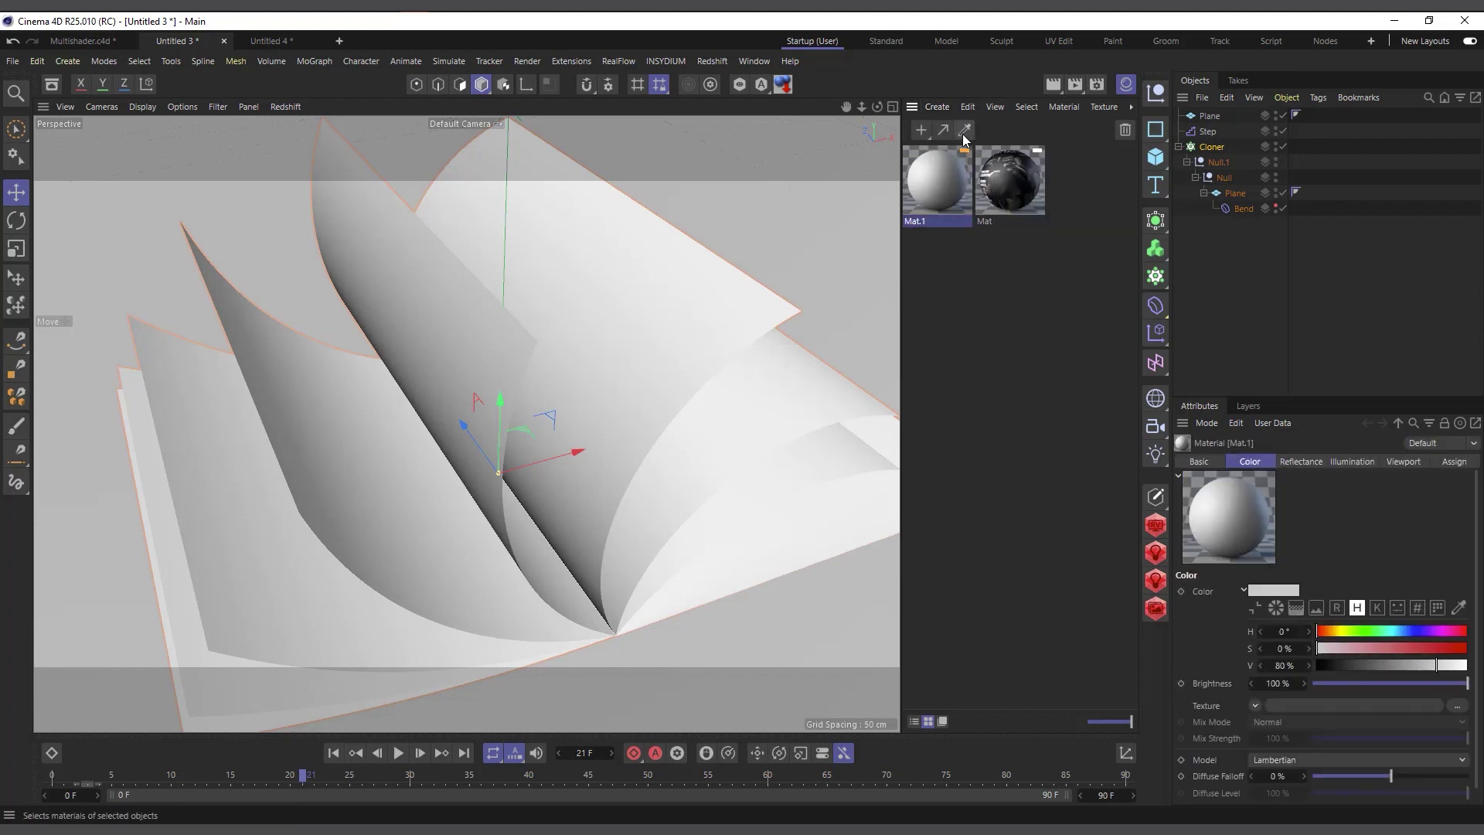
Load a MoGraph Multi Shader as Mat.1's Color channel texture.
{"action": "double_click", "coordinate": [945, 179]}
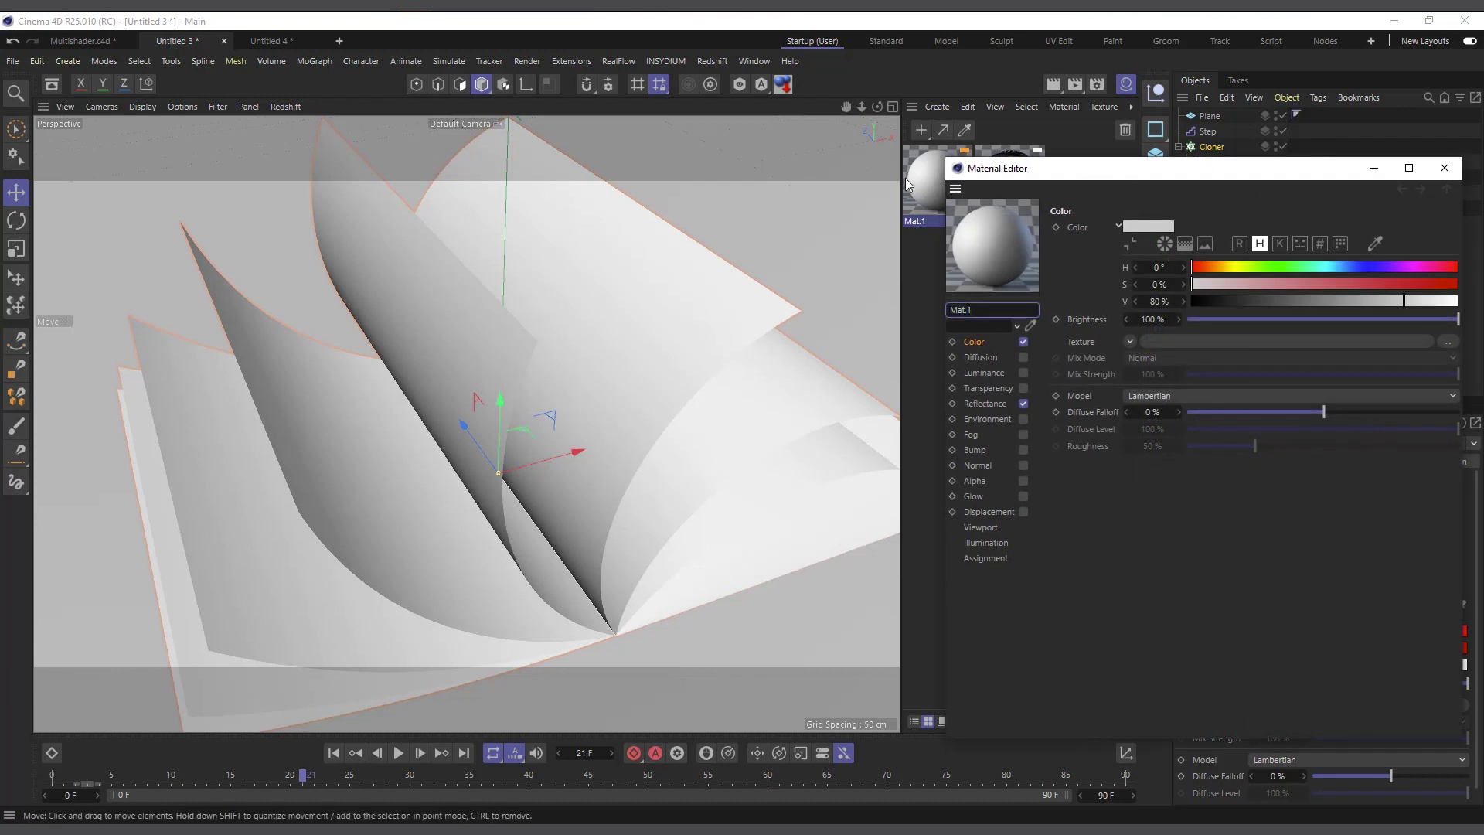
{"action": "left_click_drag", "start_coordinate": [1052, 168], "coordinate": [345, 94]}
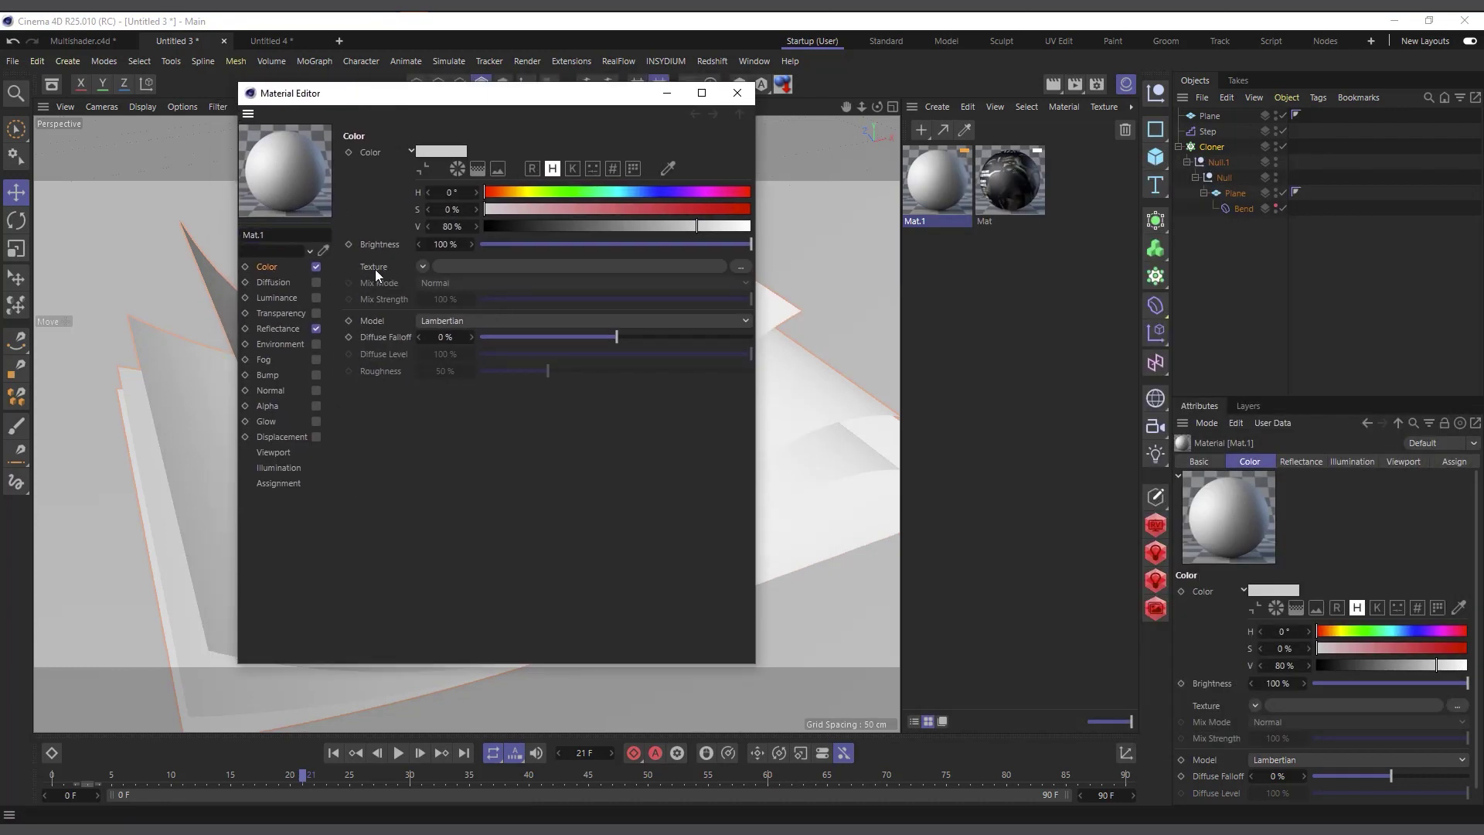
{"action": "left_click", "coordinate": [423, 266]}
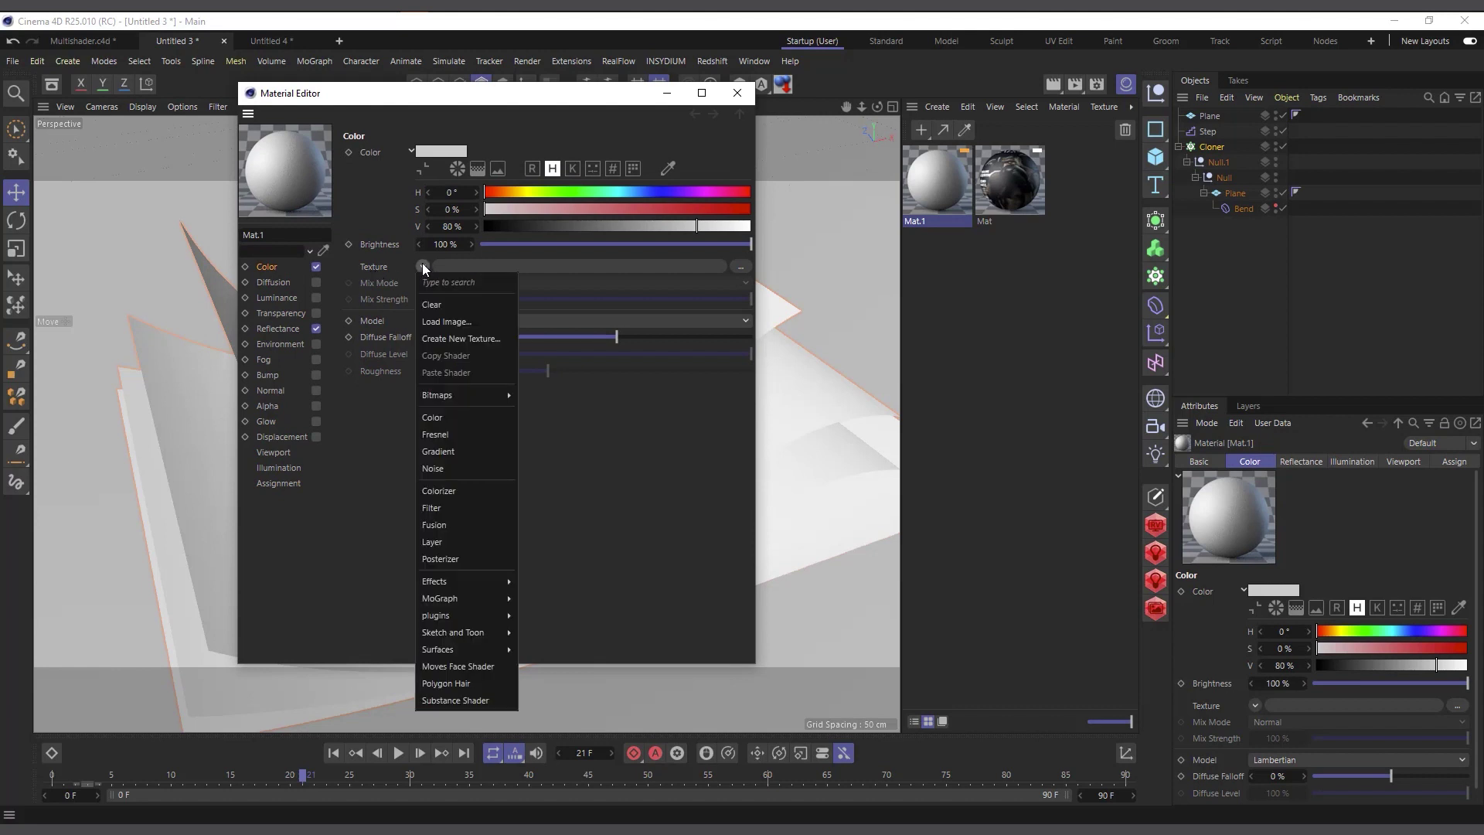
{"action": "mouse_move", "coordinate": [478, 591]}
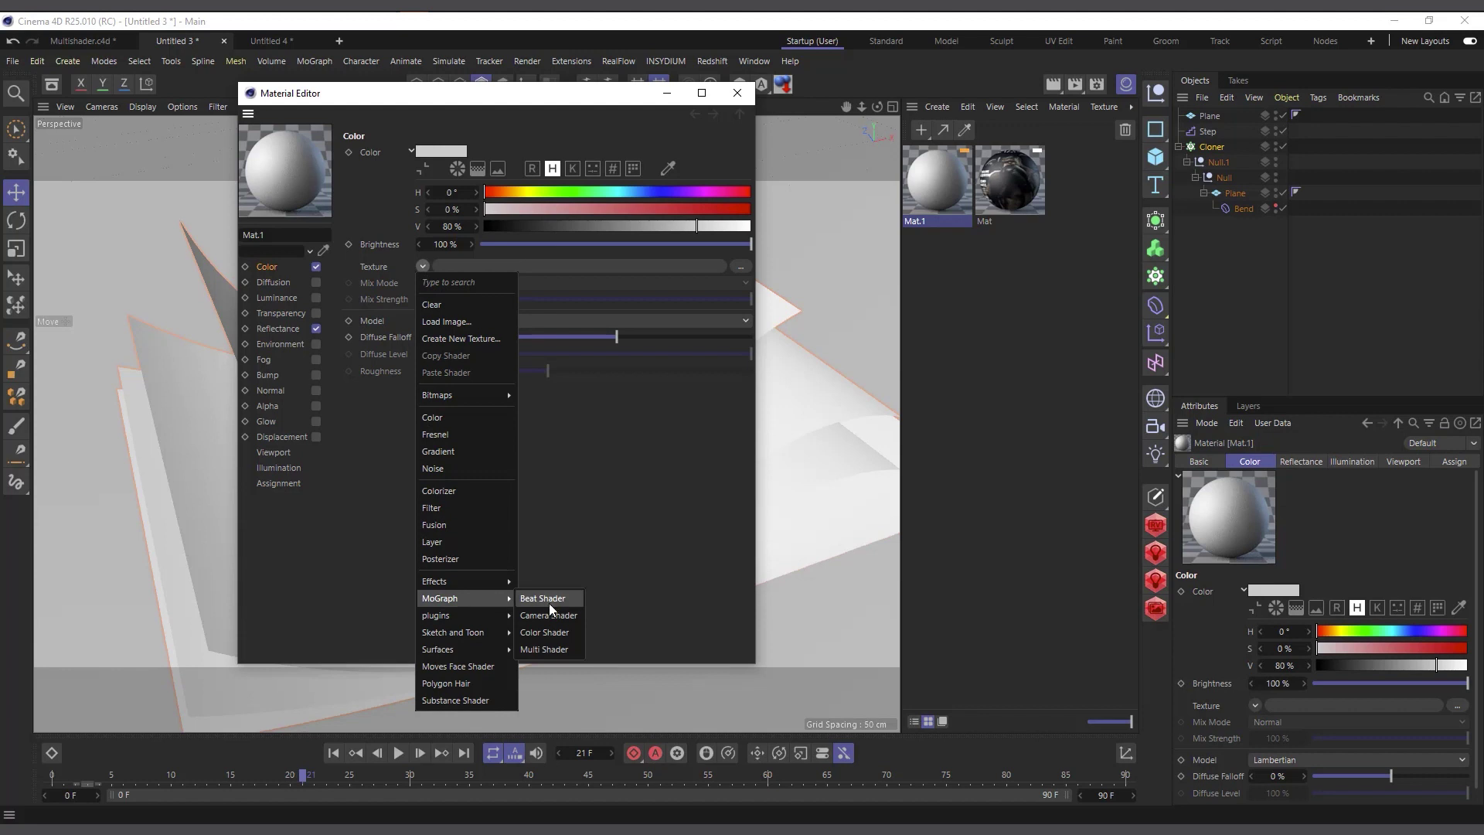
{"action": "left_click", "coordinate": [560, 653]}
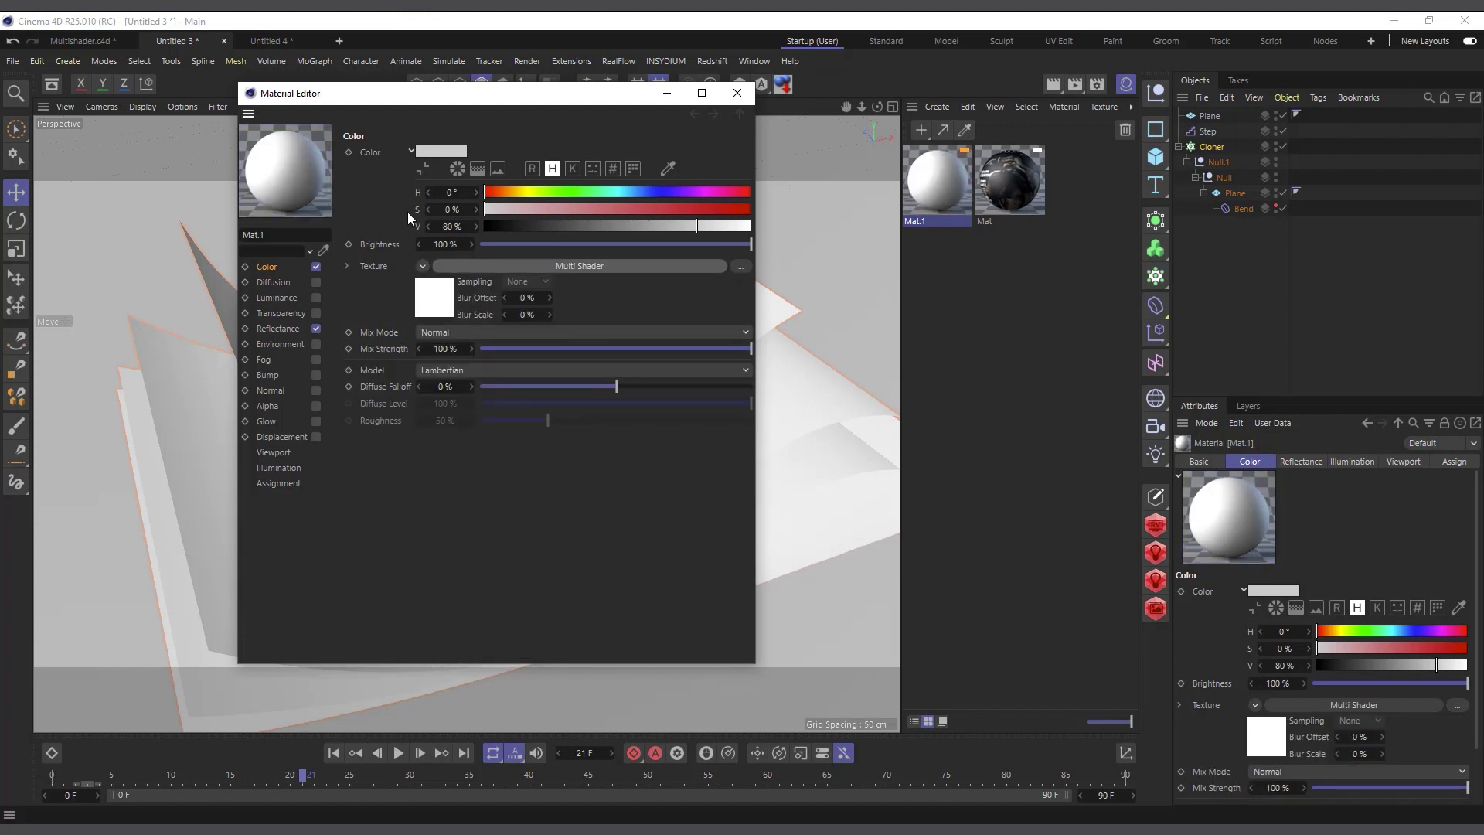
{"action": "left_click", "coordinate": [447, 266]}
Activate Texture 2 and add slots so the Multi Shader lists six empty textures.
{"action": "left_click", "coordinate": [397, 353]}
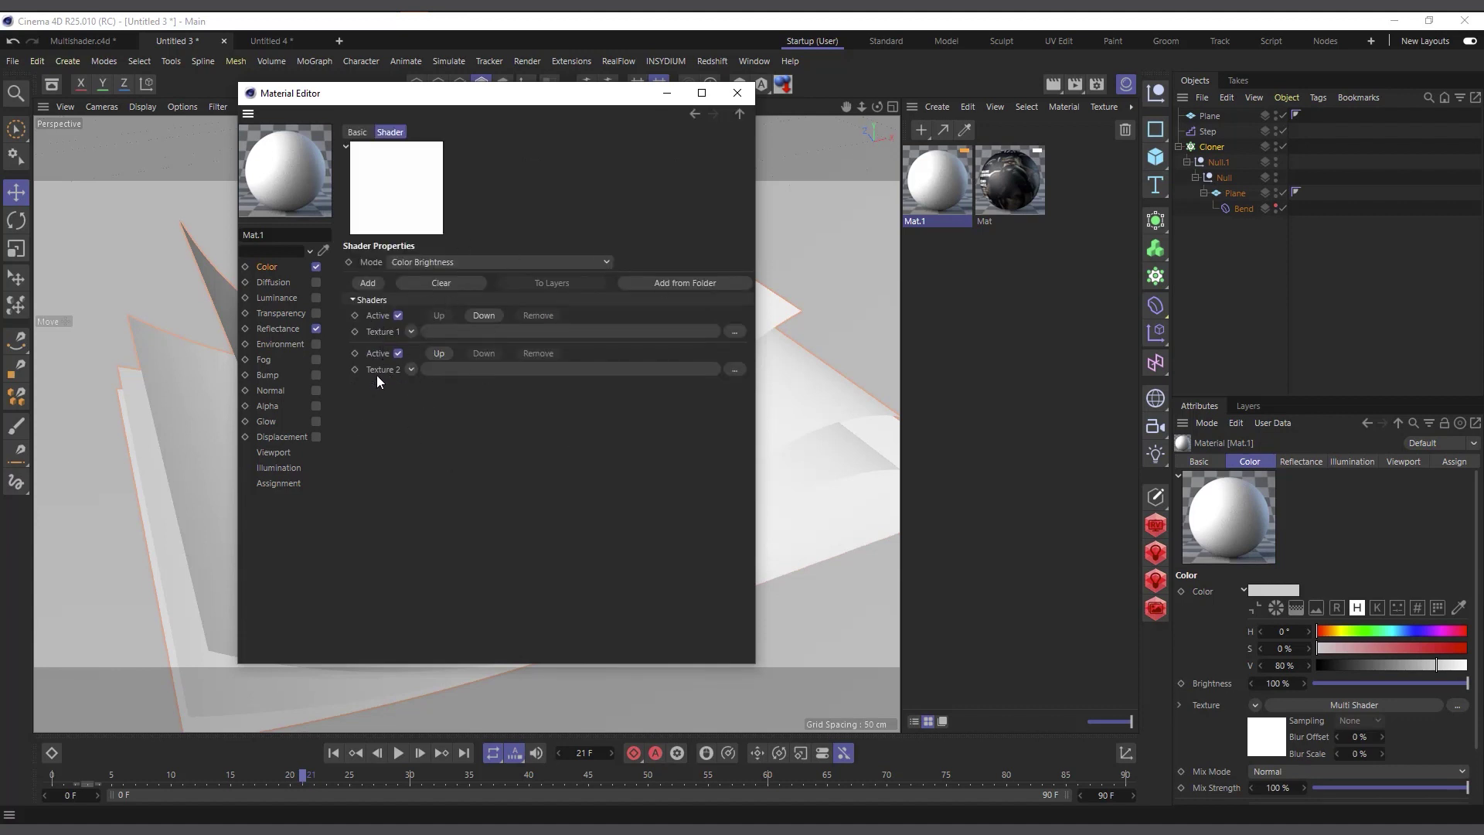
{"action": "left_click", "coordinate": [368, 284]}
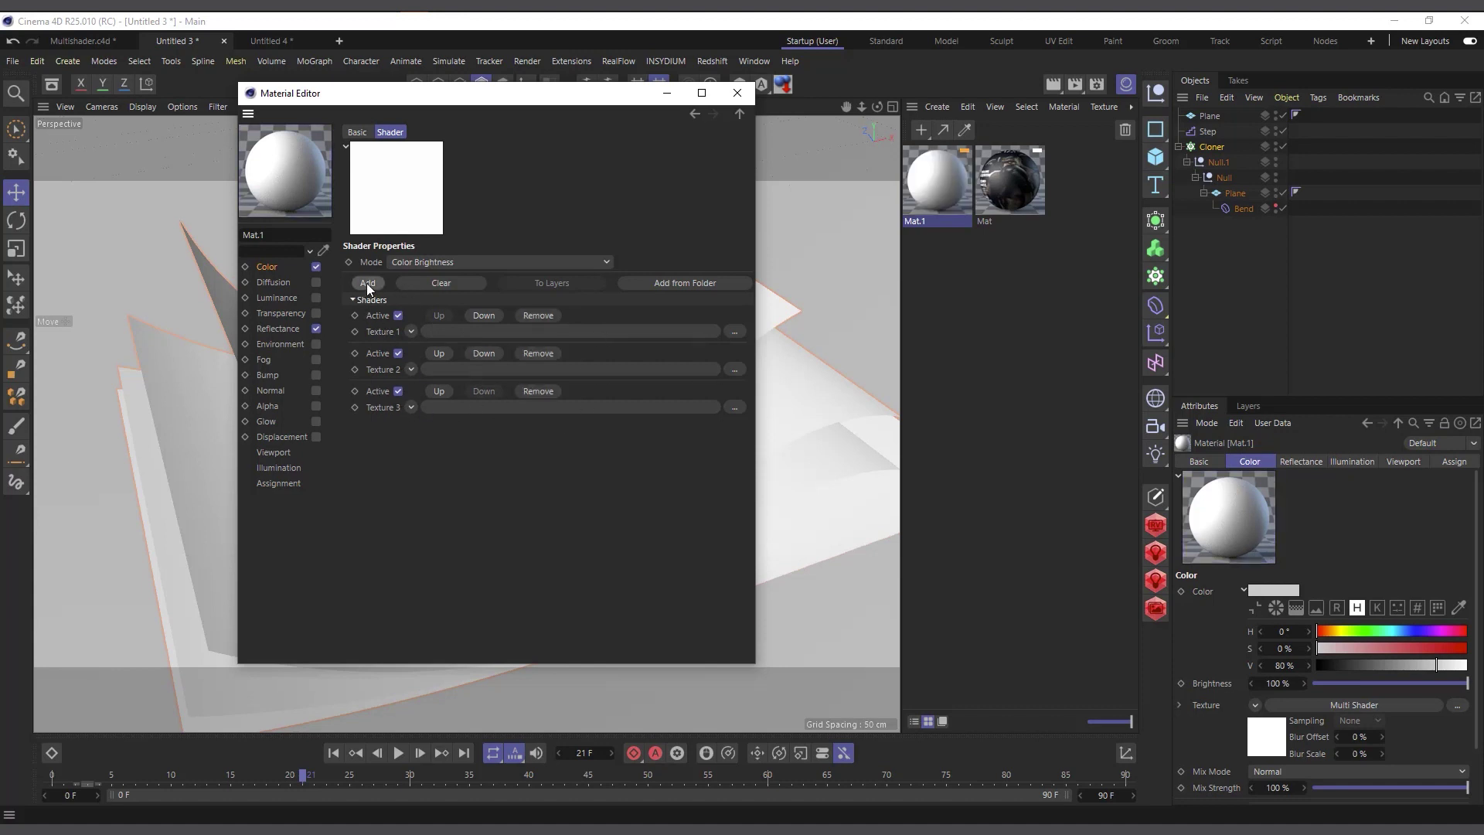
{"action": "left_click", "coordinate": [368, 284]}
{"action": "left_click", "coordinate": [368, 284]}
{"action": "left_click", "coordinate": [368, 284]}
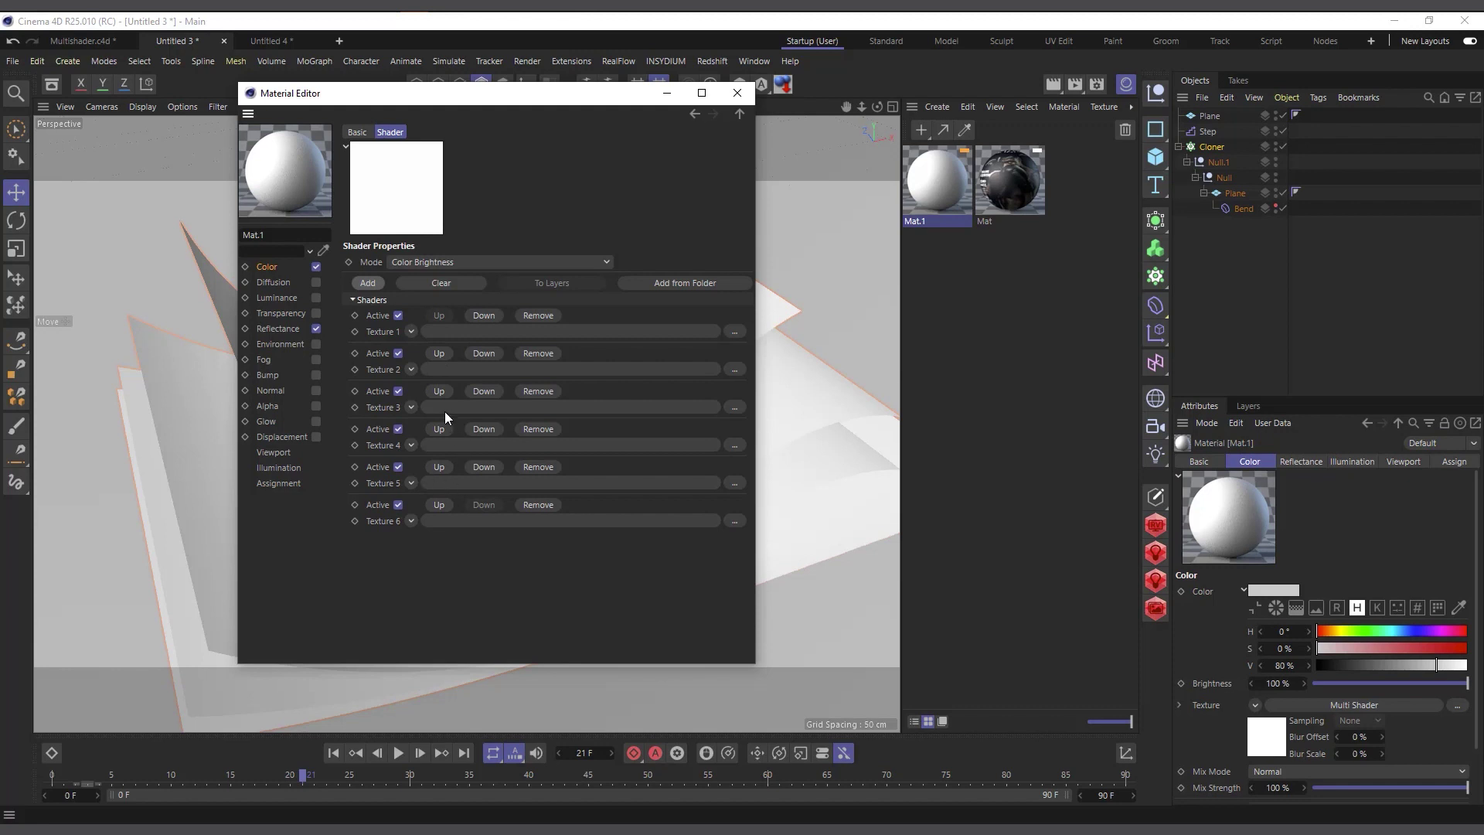
{"action": "left_click", "coordinate": [437, 282]}
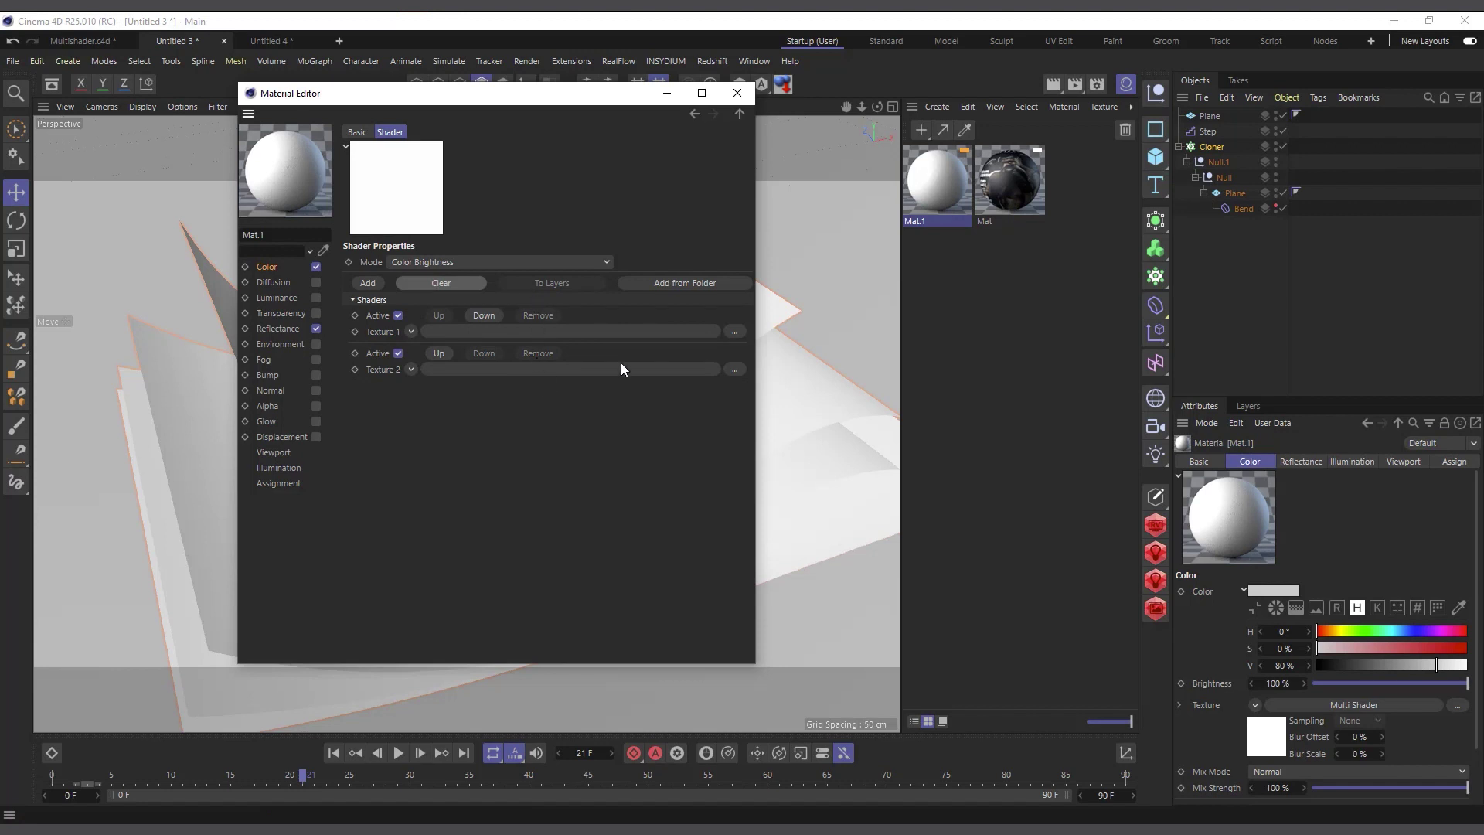
Load the cover images from the Afcon trophy Tex/Mag folder into the Multi Shader without copying.
{"action": "left_click", "coordinate": [698, 286]}
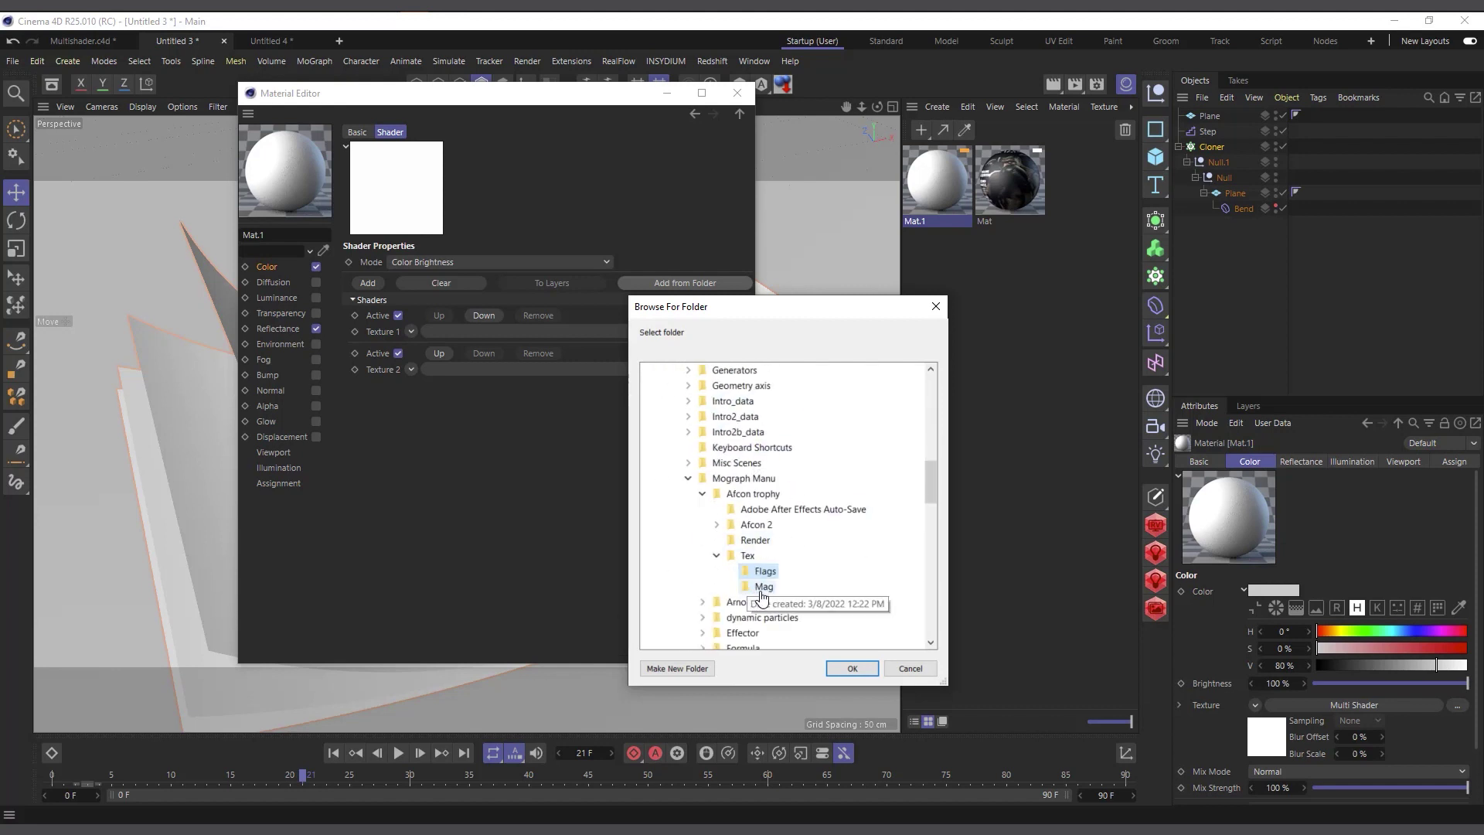
{"action": "left_click", "coordinate": [854, 669]}
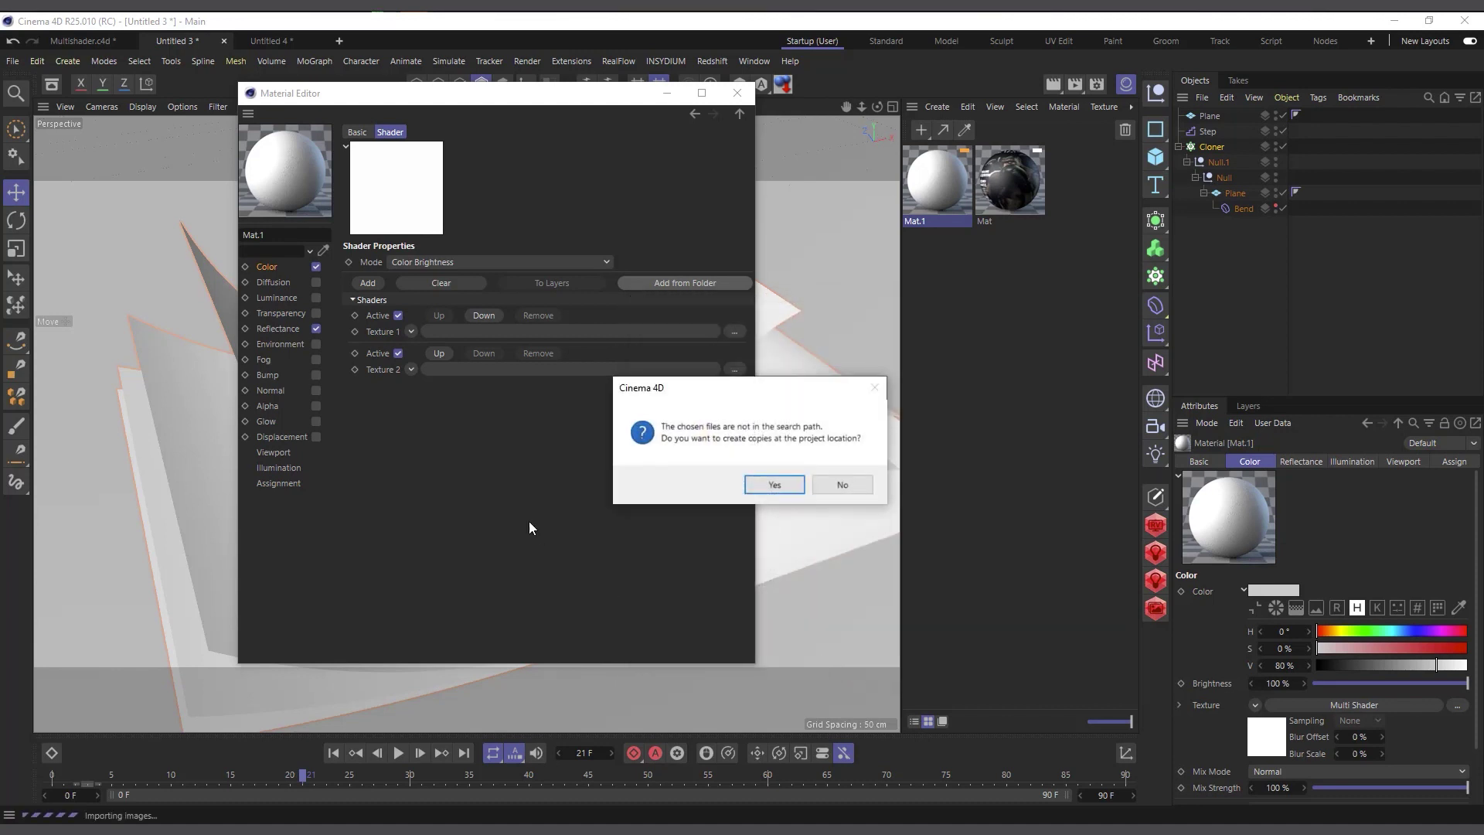
{"action": "left_click", "coordinate": [841, 489]}
{"action": "left_click_drag", "start_coordinate": [526, 100], "coordinate": [602, 124]}
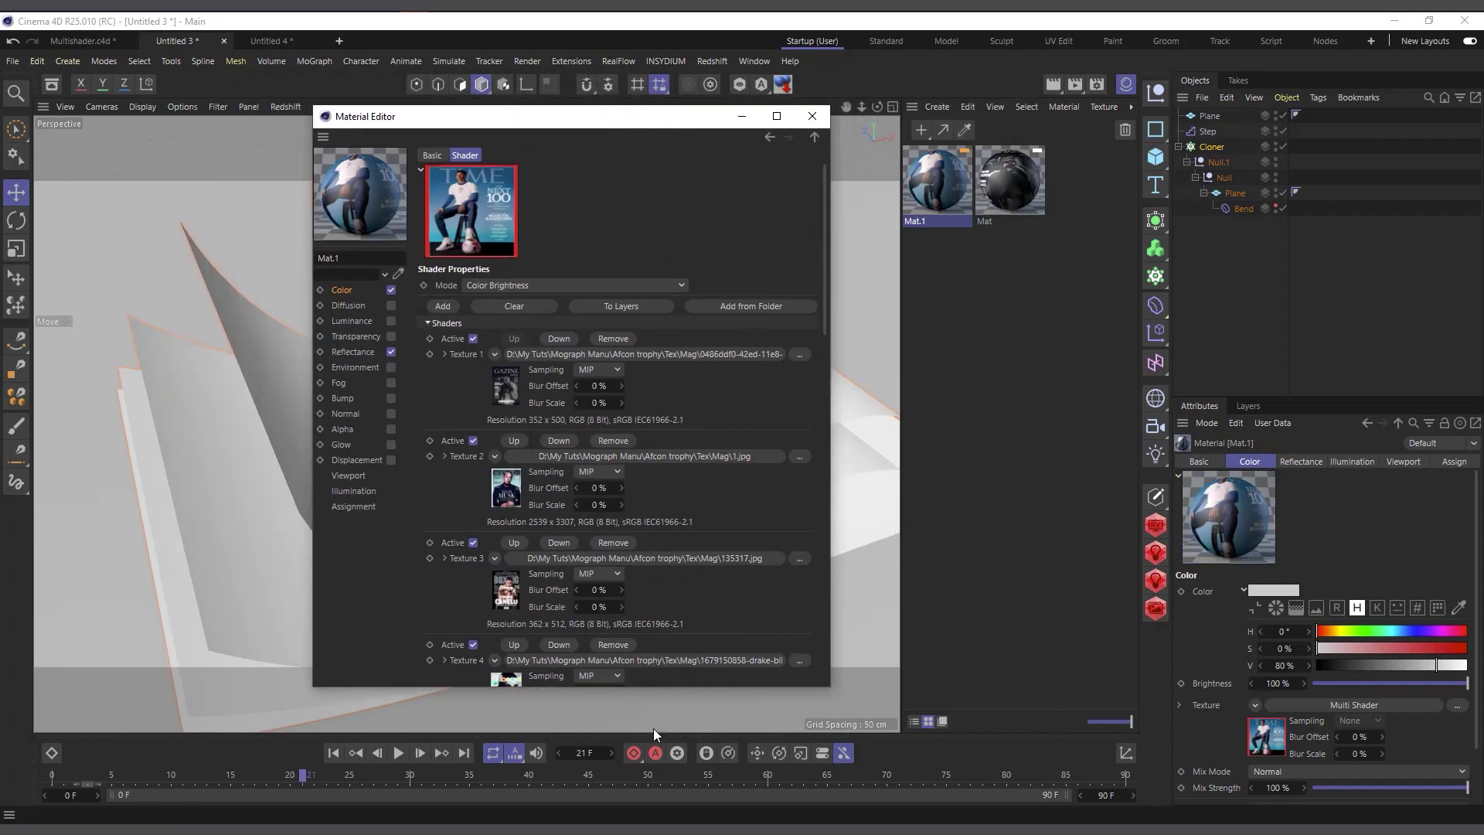
{"action": "scroll", "coordinate": [499, 548], "scroll_direction": "down", "scroll_amount": 6}
{"action": "scroll", "coordinate": [547, 540], "scroll_direction": "up", "scroll_amount": 6}
{"action": "left_click_drag", "start_coordinate": [939, 197], "coordinate": [1217, 147]}
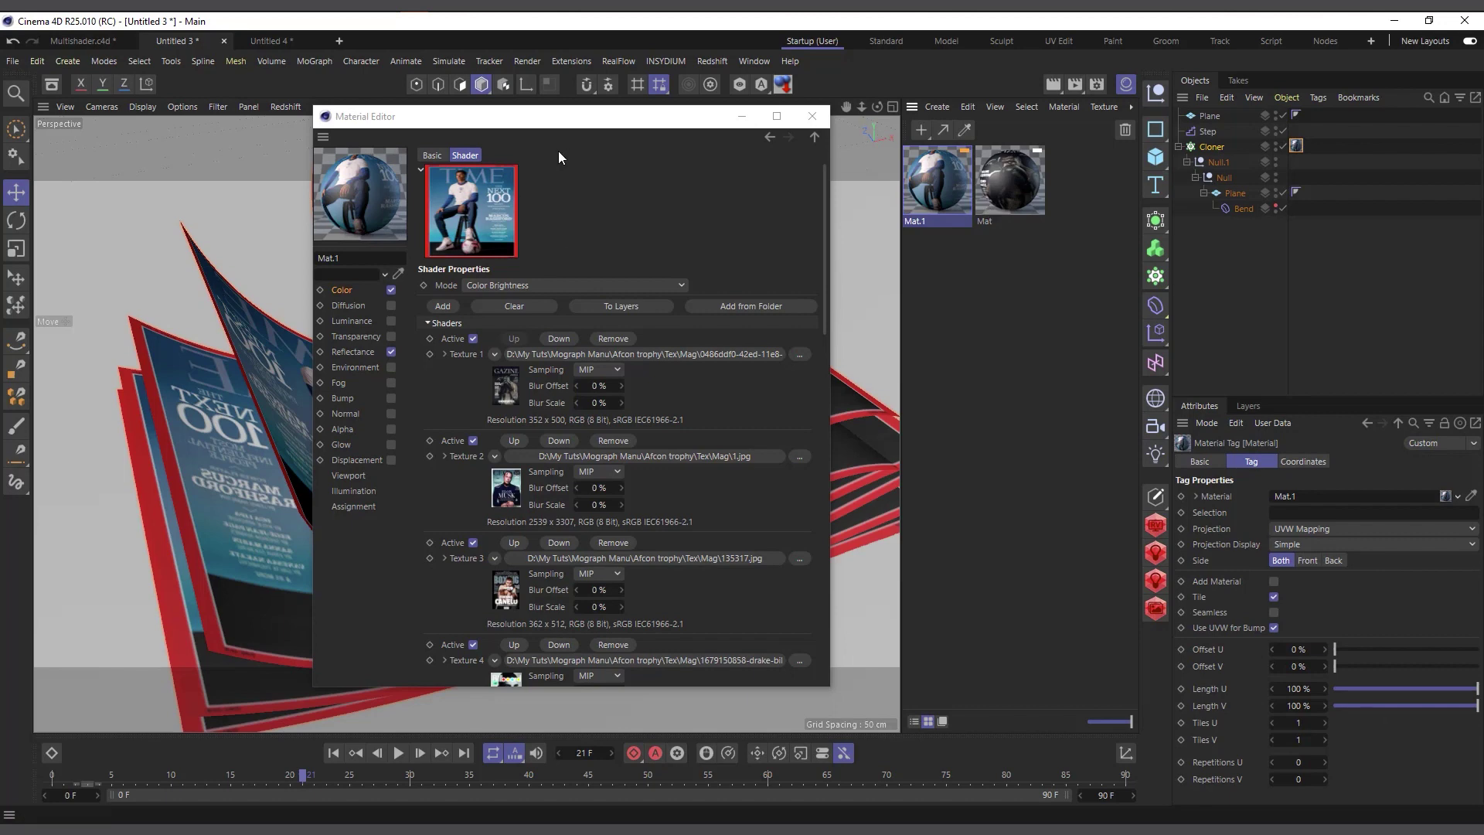
{"action": "left_click_drag", "start_coordinate": [582, 117], "coordinate": [1200, 211]}
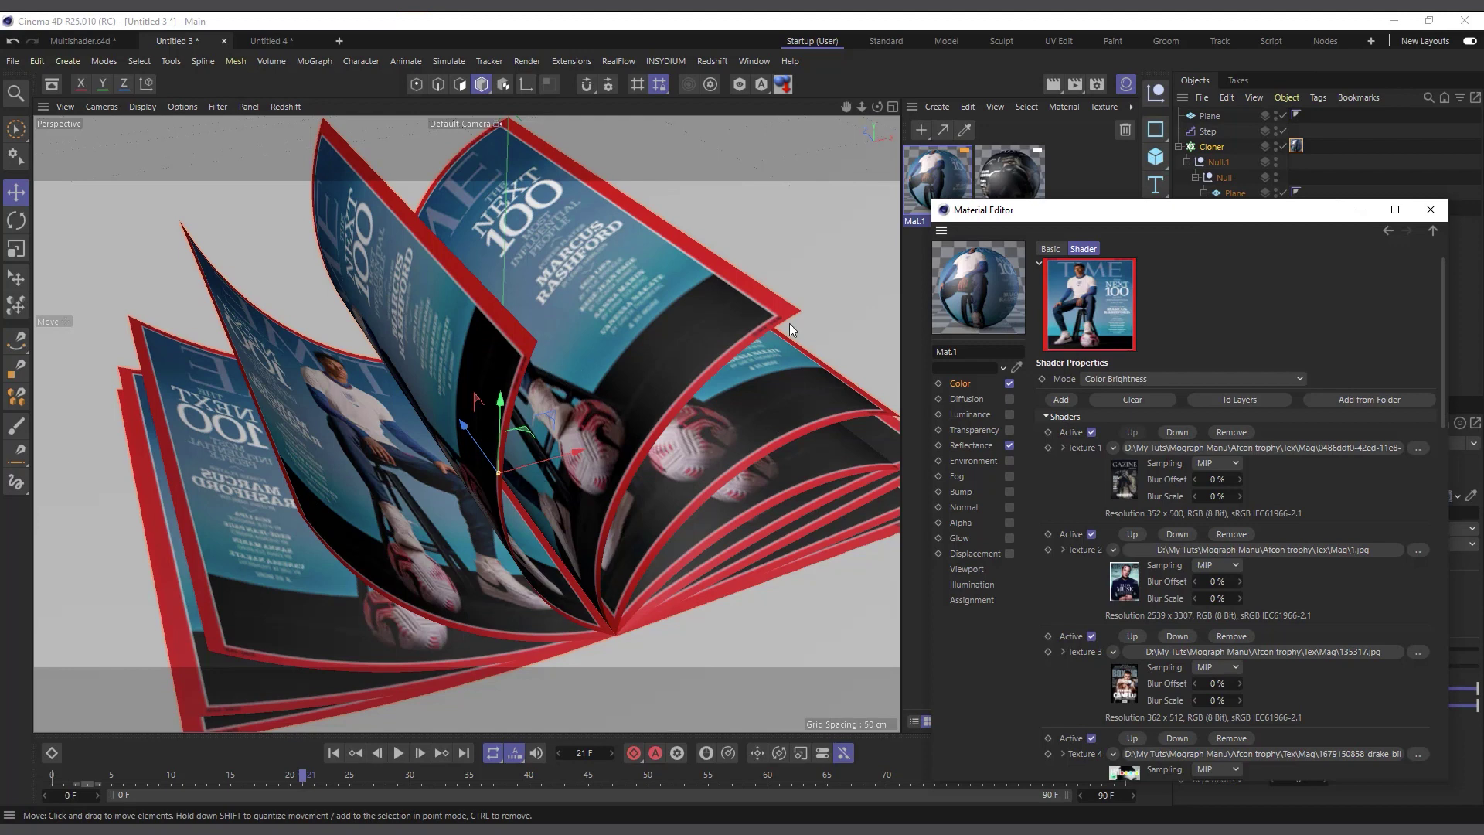
{"action": "scroll", "coordinate": [1111, 576], "scroll_direction": "down", "scroll_amount": 10}
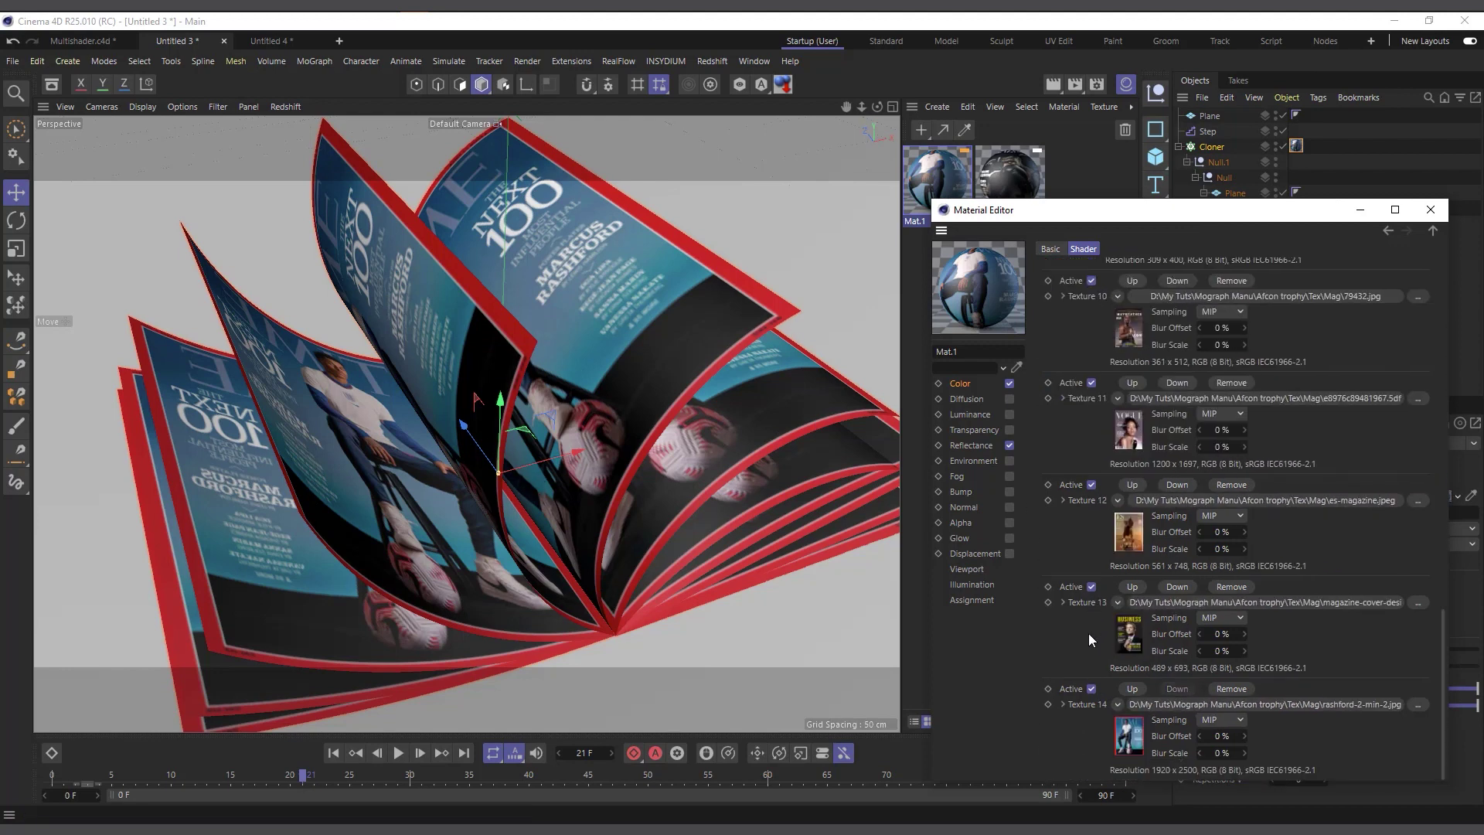
{"action": "scroll", "coordinate": [1074, 541], "scroll_direction": "up", "scroll_amount": 10}
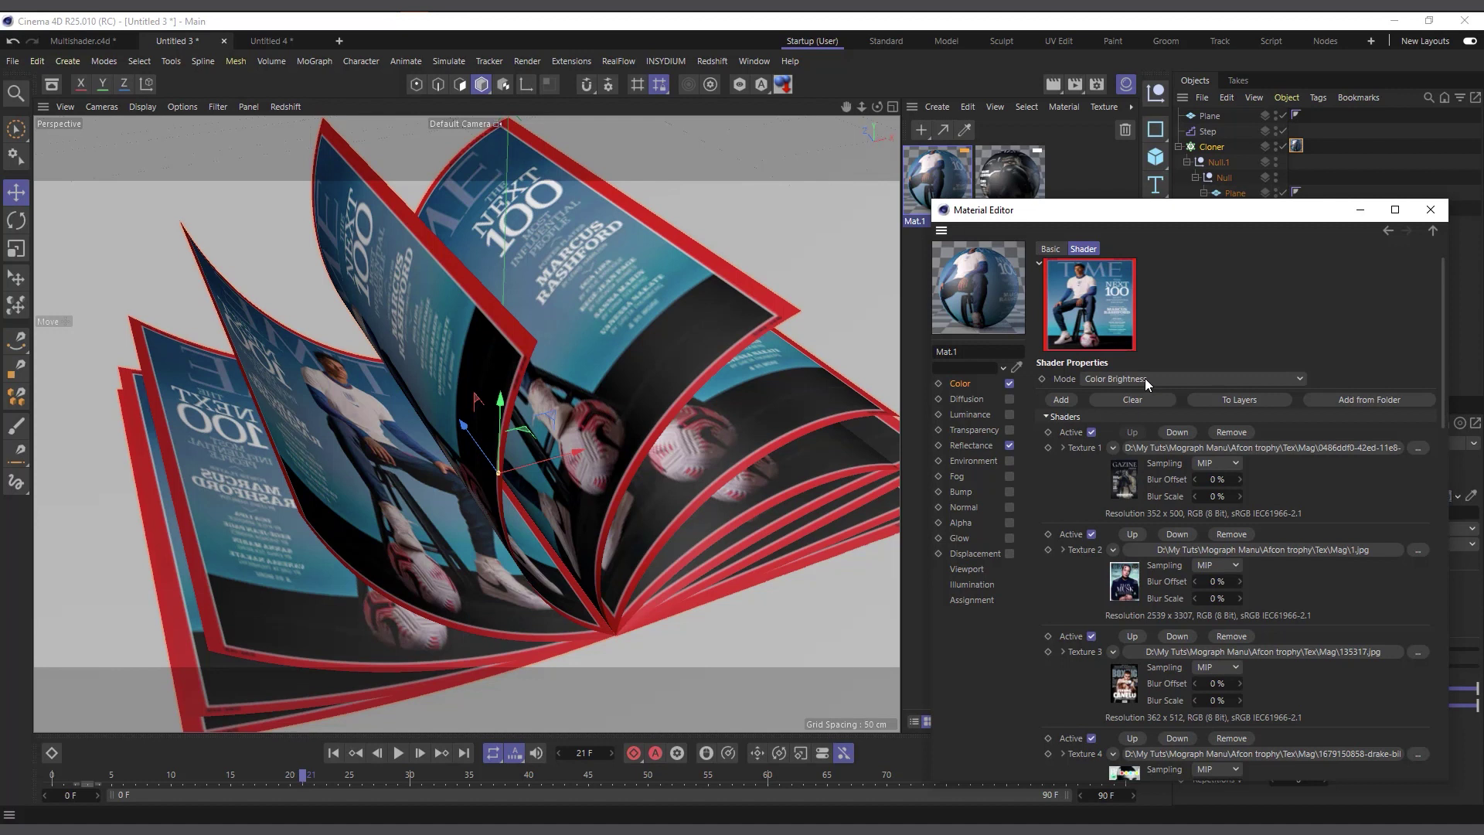
Set the Multi Shader mode to Index Ratio and preview varied covers across frames 19–21.
{"action": "left_click", "coordinate": [1144, 378]}
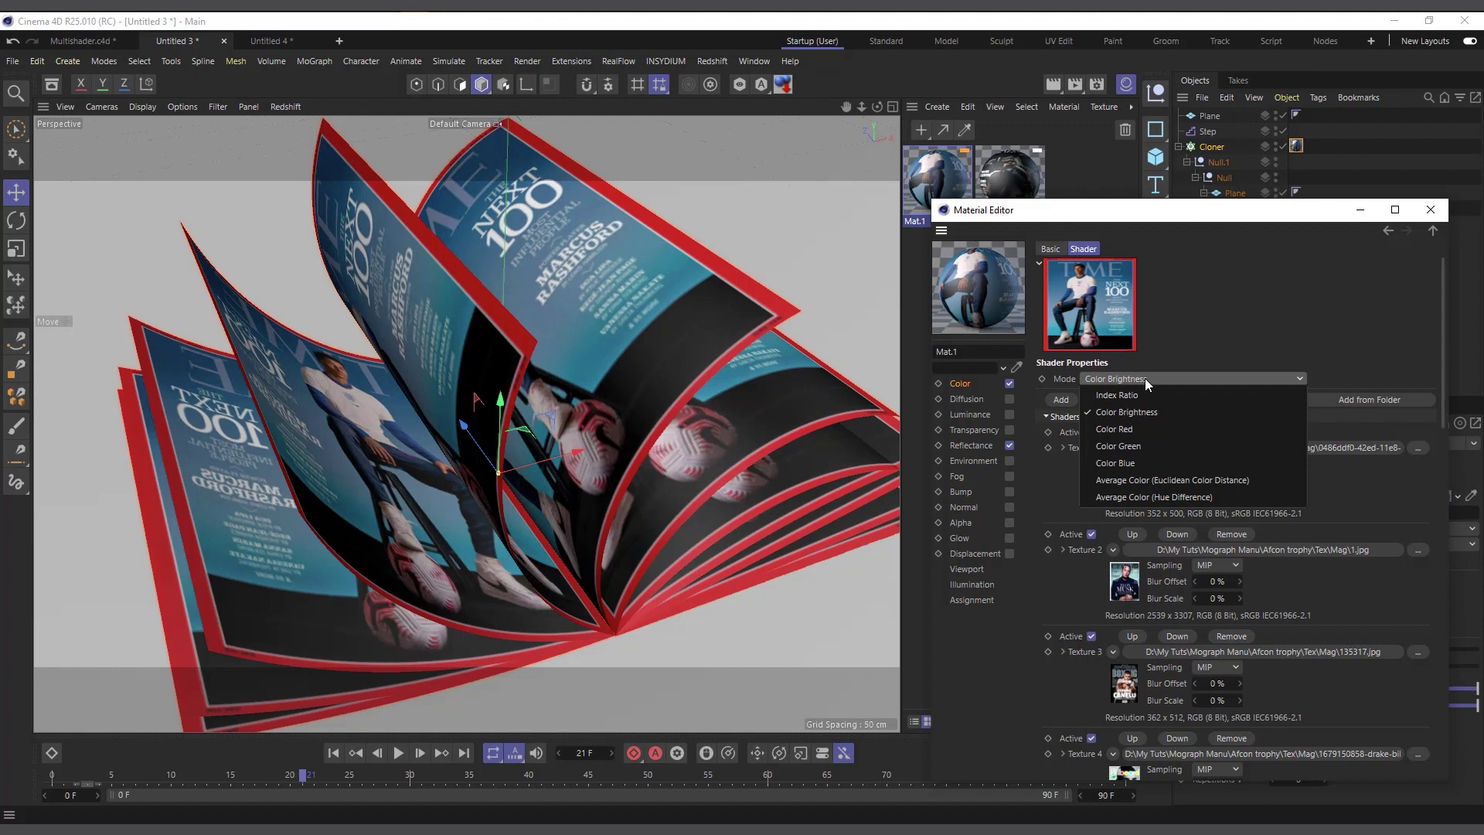
{"action": "left_click", "coordinate": [1145, 392]}
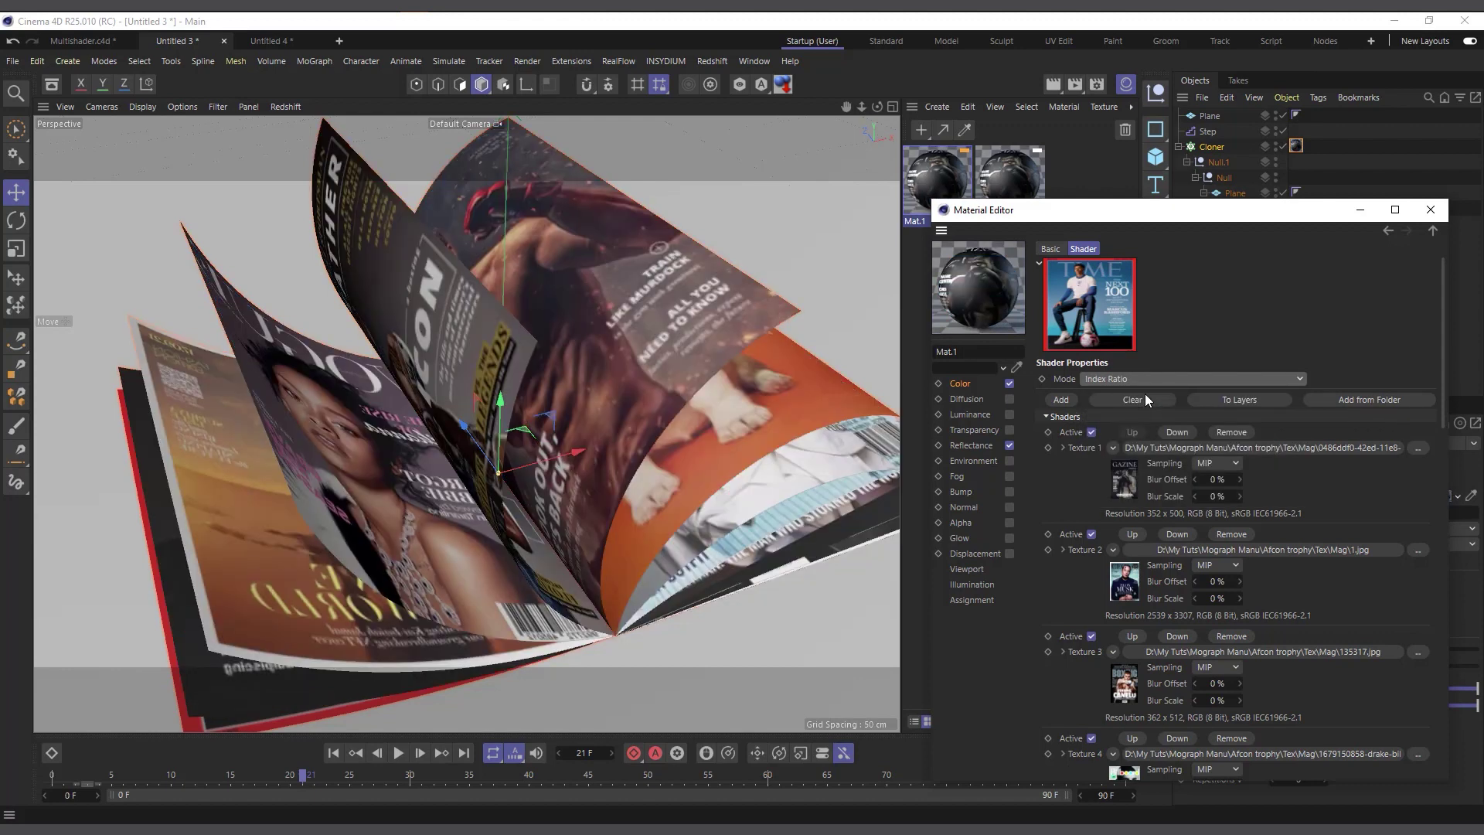
{"action": "mouse_move", "coordinate": [304, 776]}
{"action": "left_mouse_down"}
{"action": "mouse_move", "coordinate": [216, 781]}
{"action": "mouse_move", "coordinate": [419, 782]}
{"action": "mouse_move", "coordinate": [266, 787]}
{"action": "mouse_move", "coordinate": [355, 784]}
{"action": "mouse_move", "coordinate": [246, 803]}
{"action": "mouse_move", "coordinate": [488, 804]}
{"action": "mouse_move", "coordinate": [289, 800]}
{"action": "left_mouse_up"}
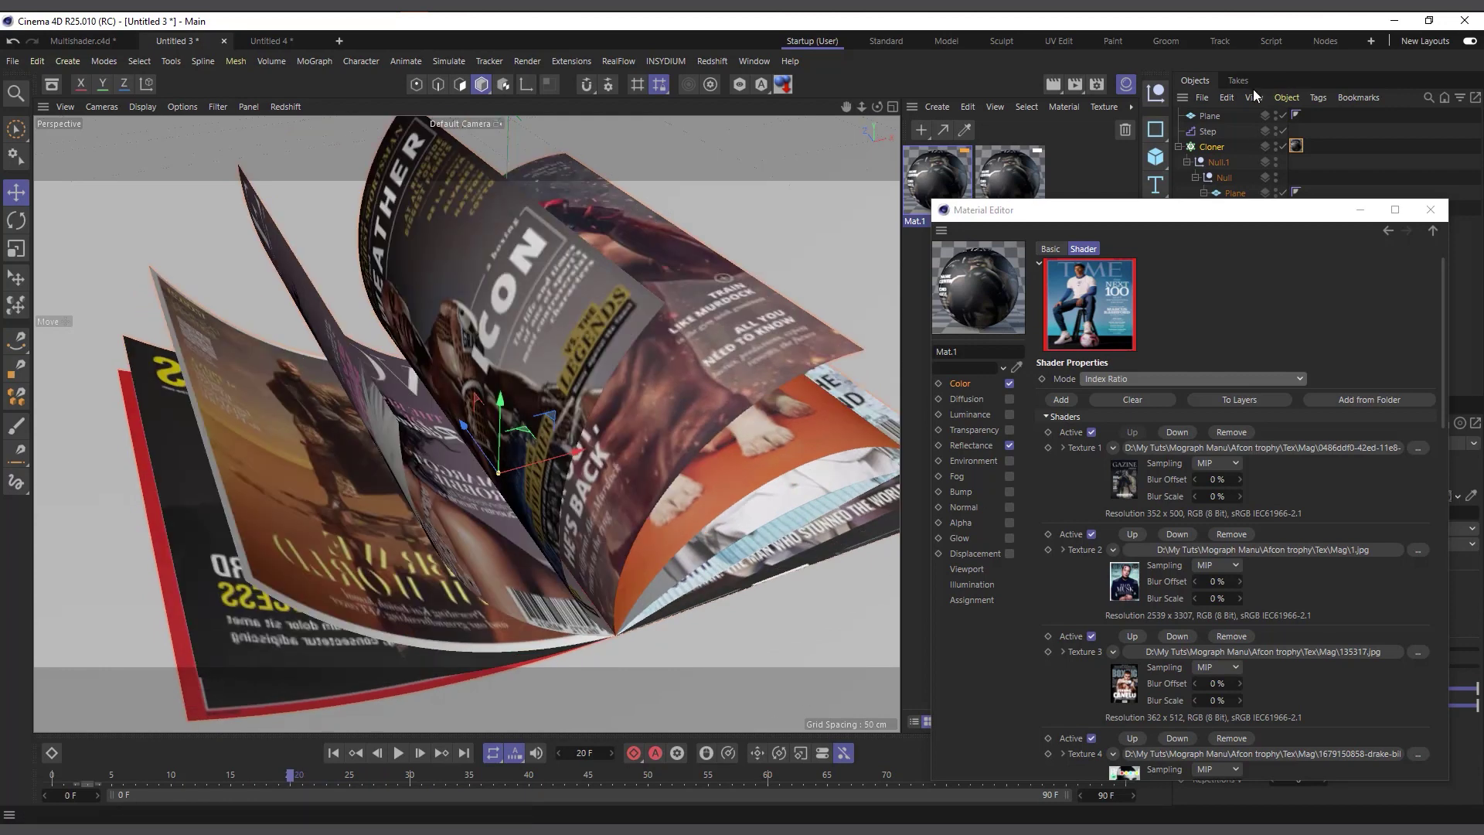
{"action": "left_click_drag", "start_coordinate": [1154, 216], "coordinate": [697, 163]}
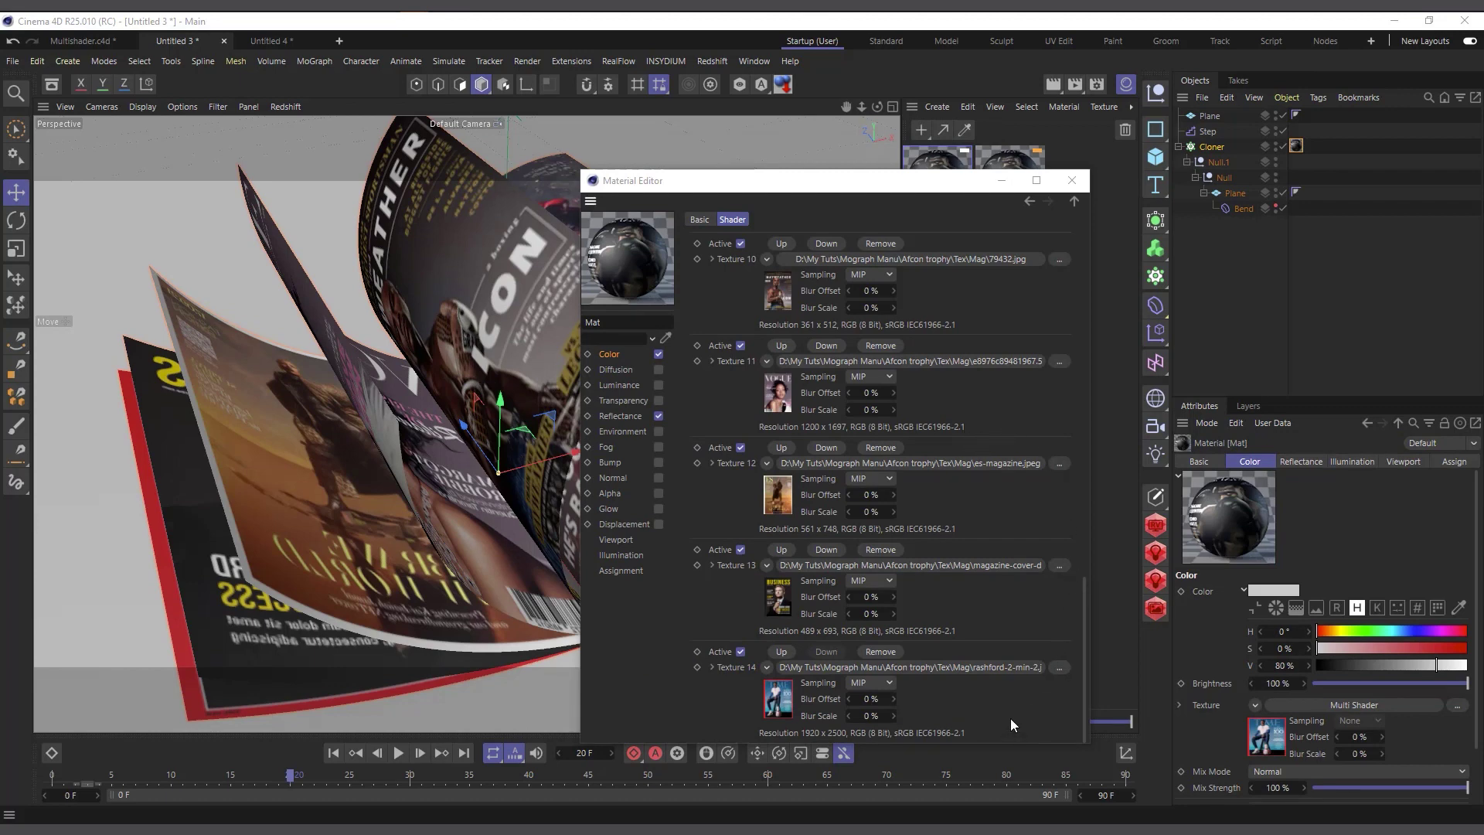
{"action": "scroll", "coordinate": [959, 511], "scroll_direction": "up", "scroll_amount": 15}
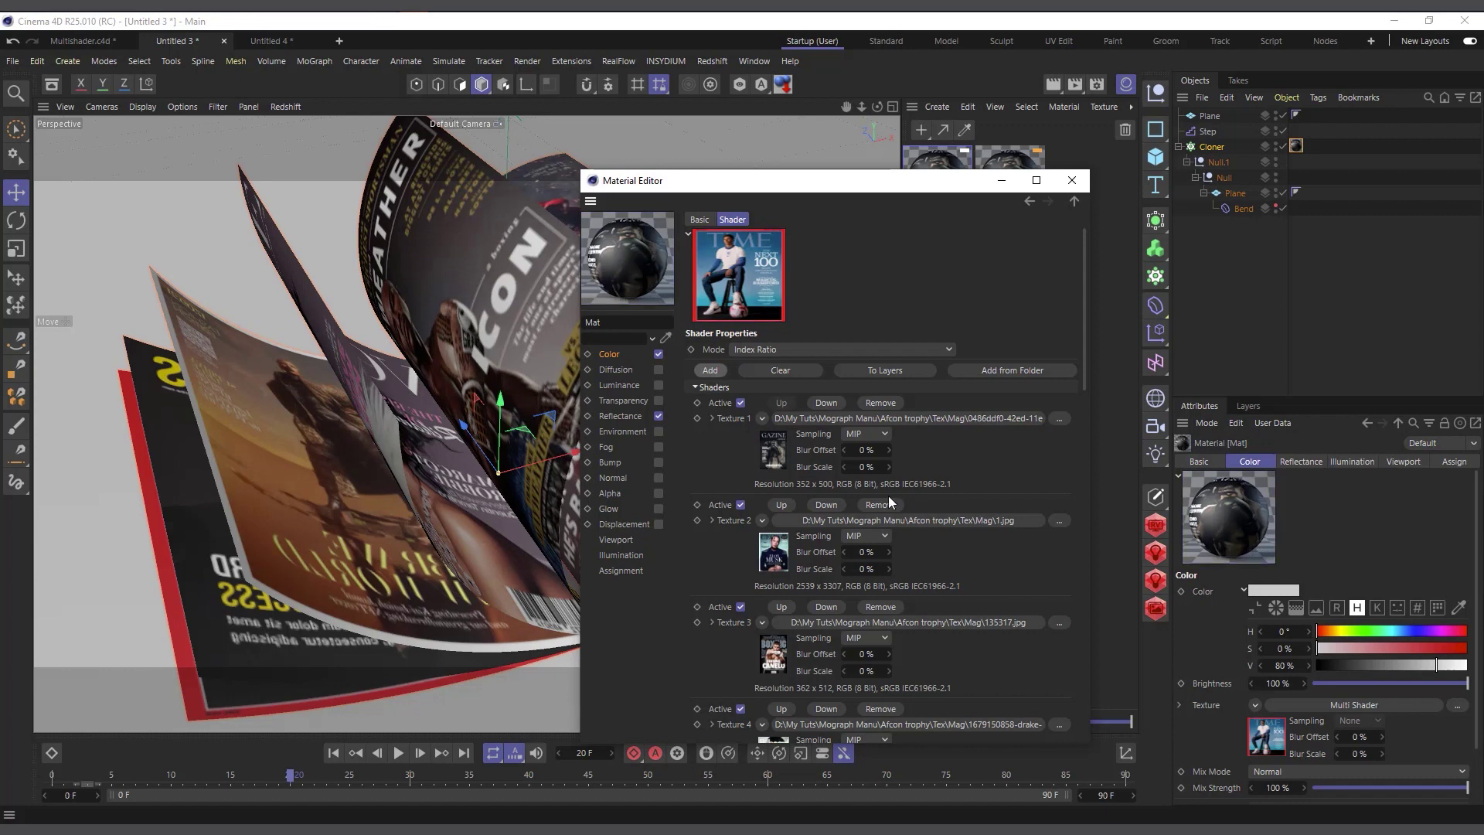
{"action": "scroll", "coordinate": [889, 464], "scroll_direction": "down", "scroll_amount": 6}
{"action": "scroll", "coordinate": [1031, 522], "scroll_direction": "down", "scroll_amount": 6}
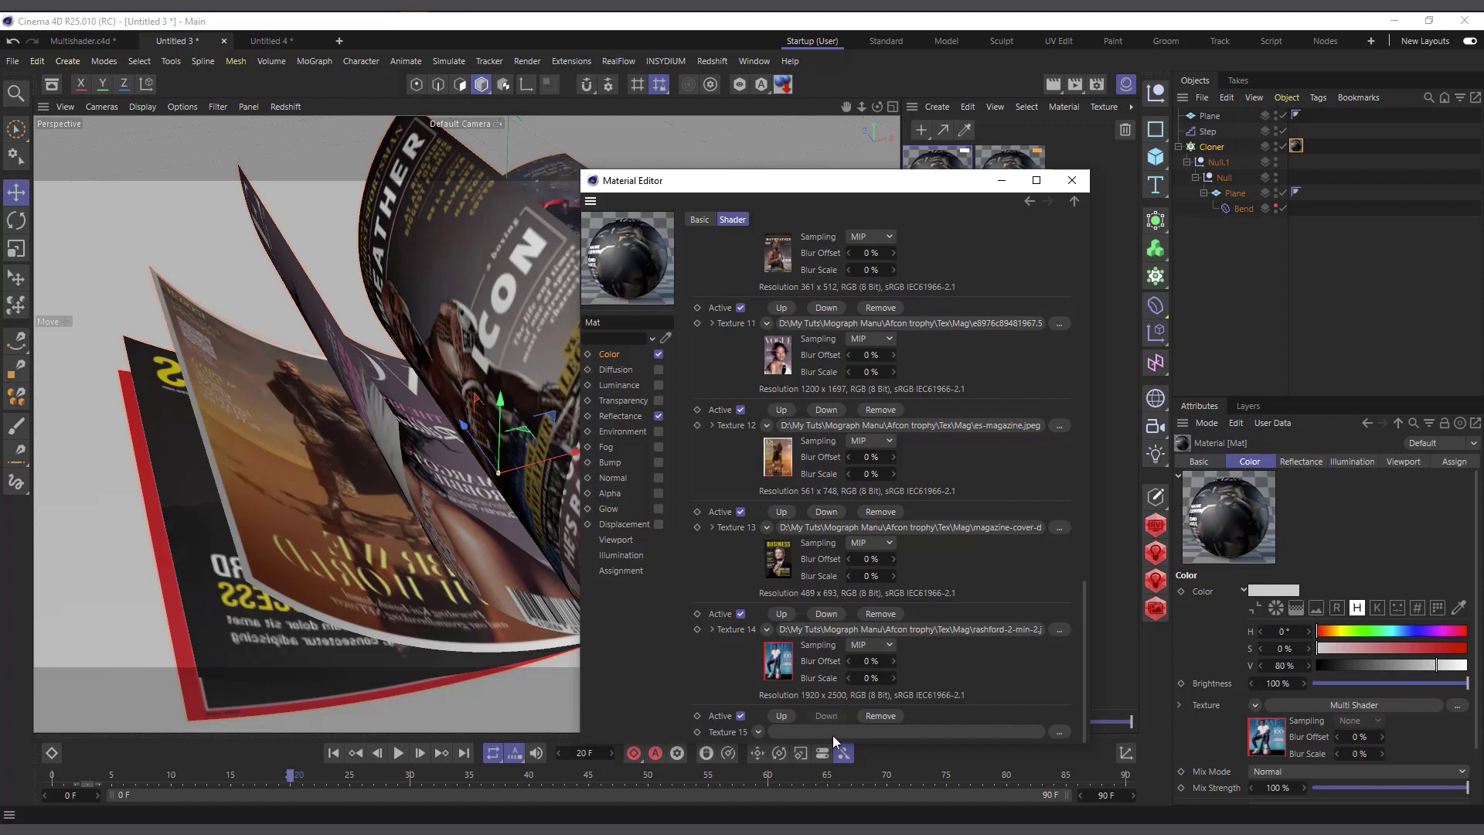
Make Texture 15 a Color shader in pink-red: H 346°, S 89%, V 100%.
{"action": "left_click", "coordinate": [757, 732]}
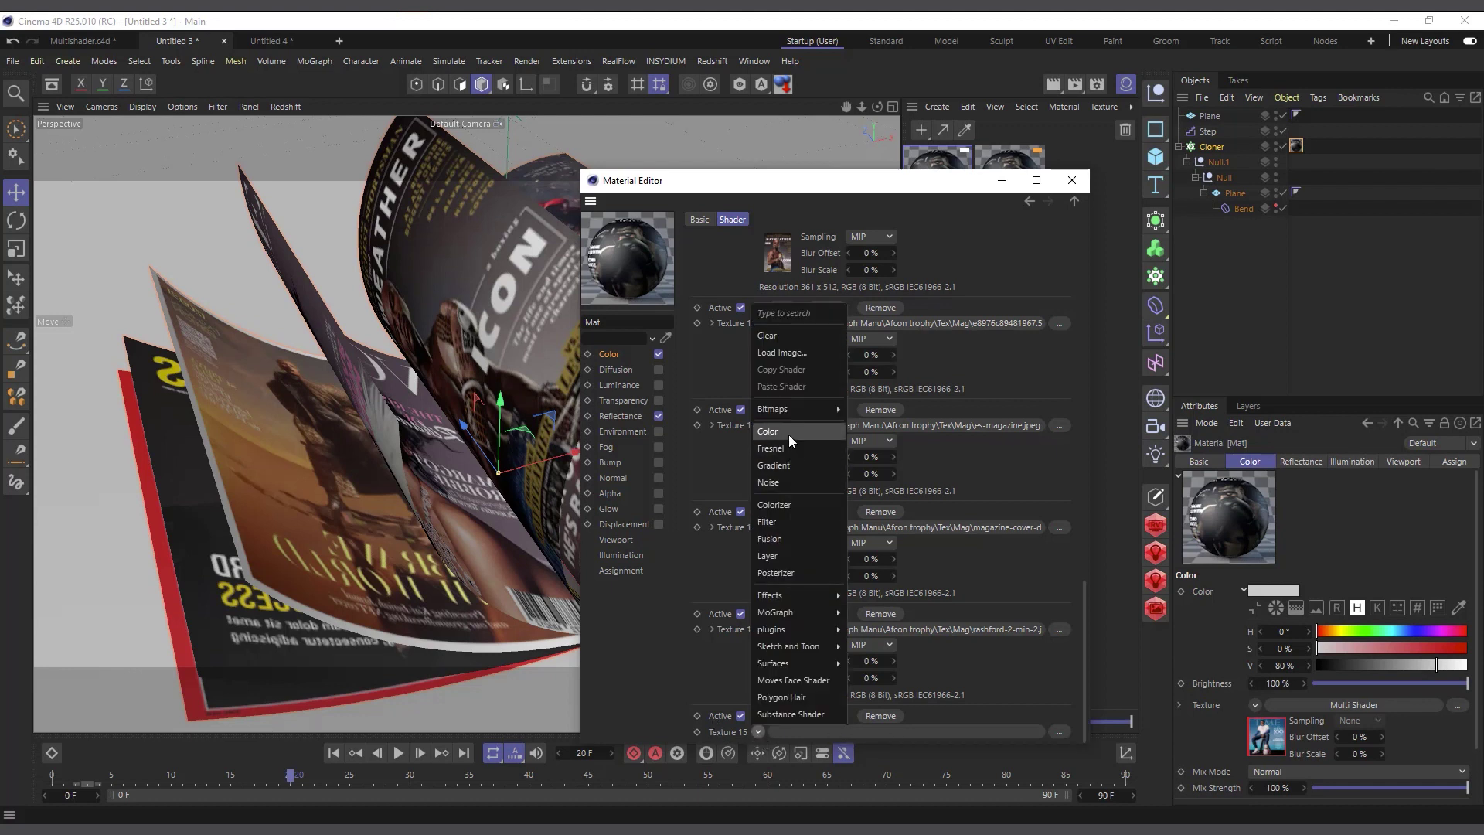
{"action": "left_click", "coordinate": [789, 433]}
{"action": "scroll", "coordinate": [708, 541], "scroll_direction": "down", "scroll_amount": 1}
{"action": "left_click", "coordinate": [778, 718]}
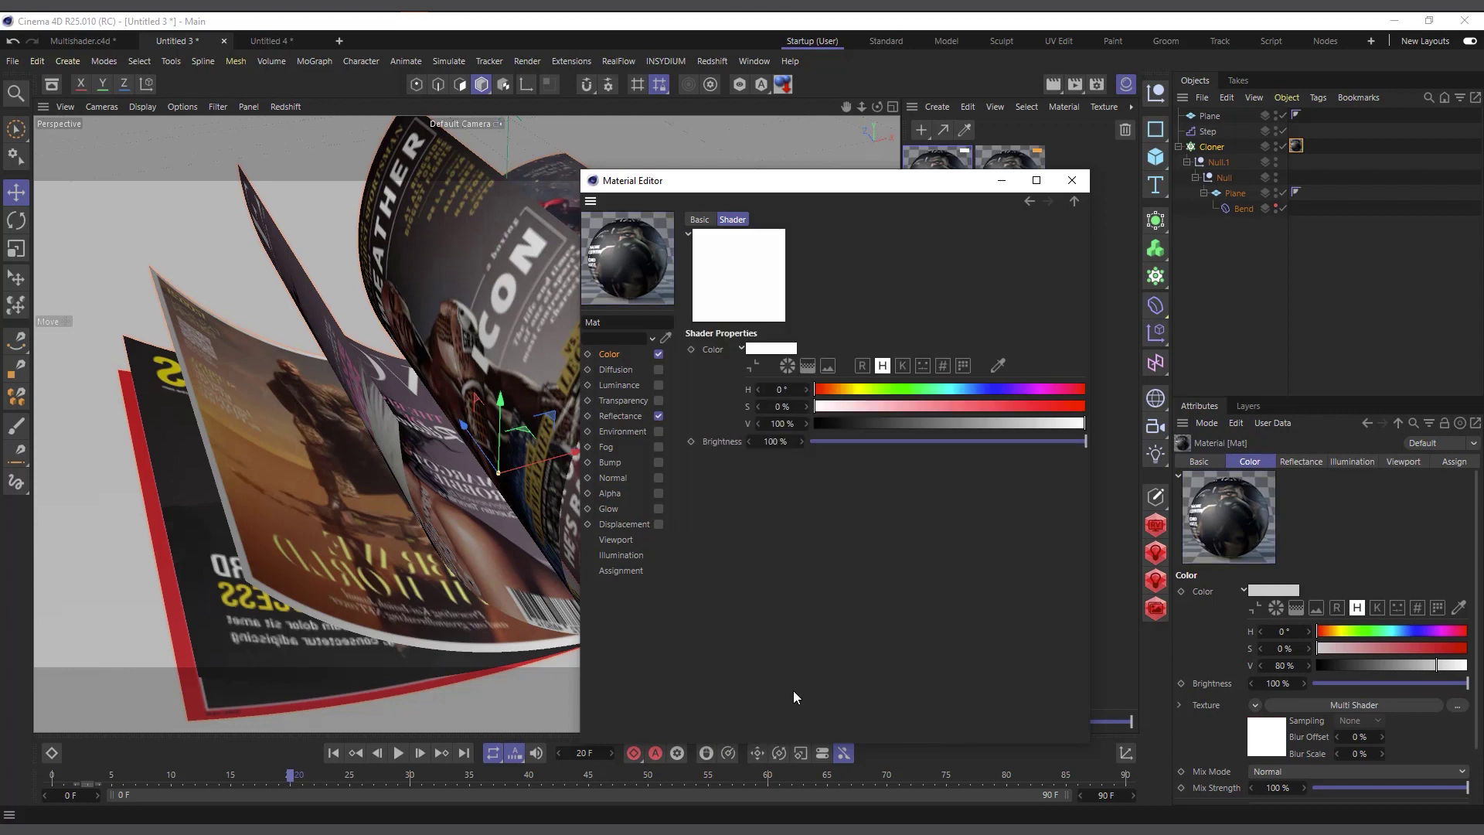
{"action": "left_click", "coordinate": [864, 389]}
{"action": "left_click", "coordinate": [1056, 406]}
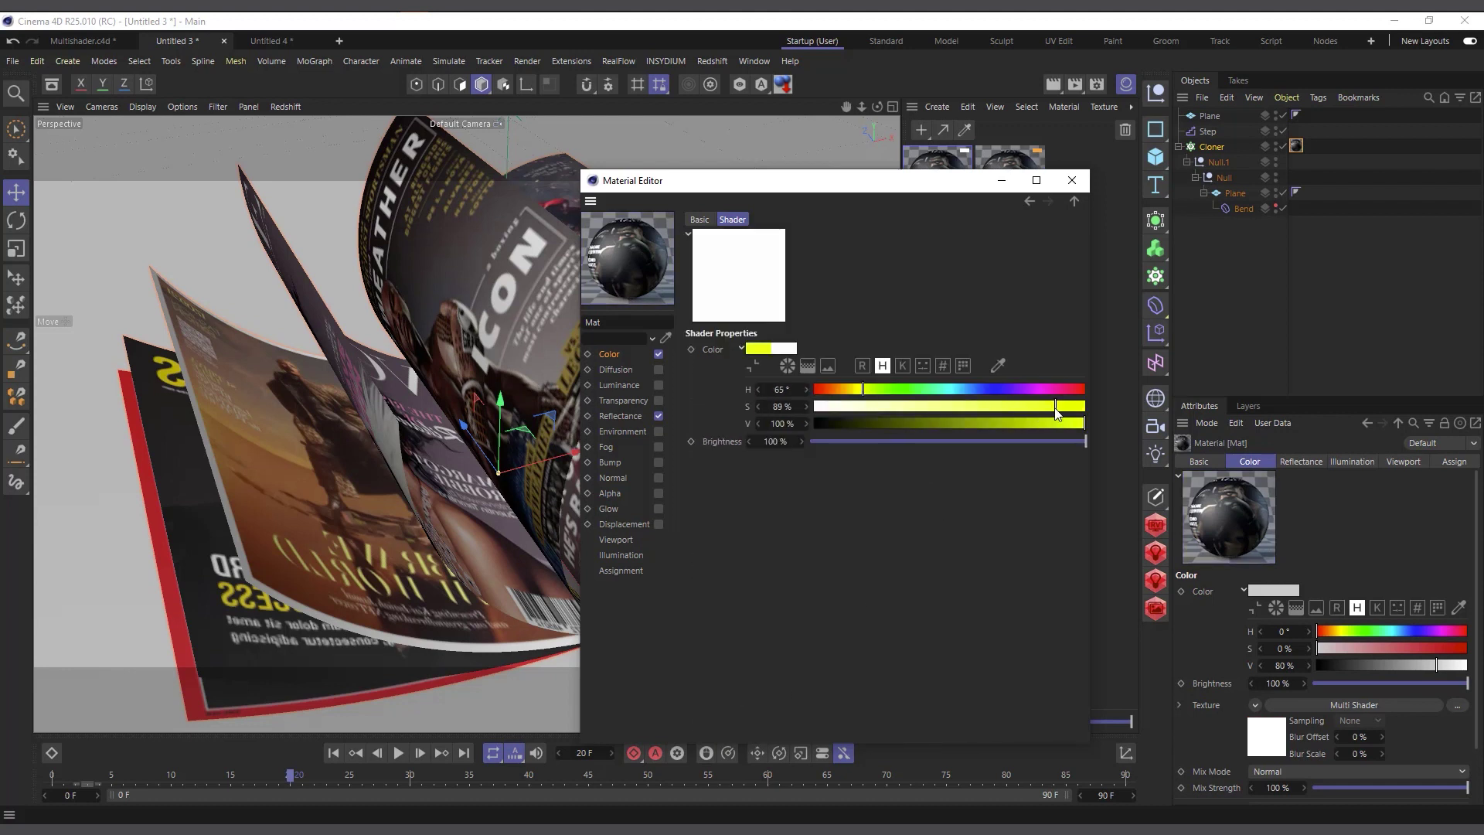
{"action": "left_click", "coordinate": [1075, 389]}
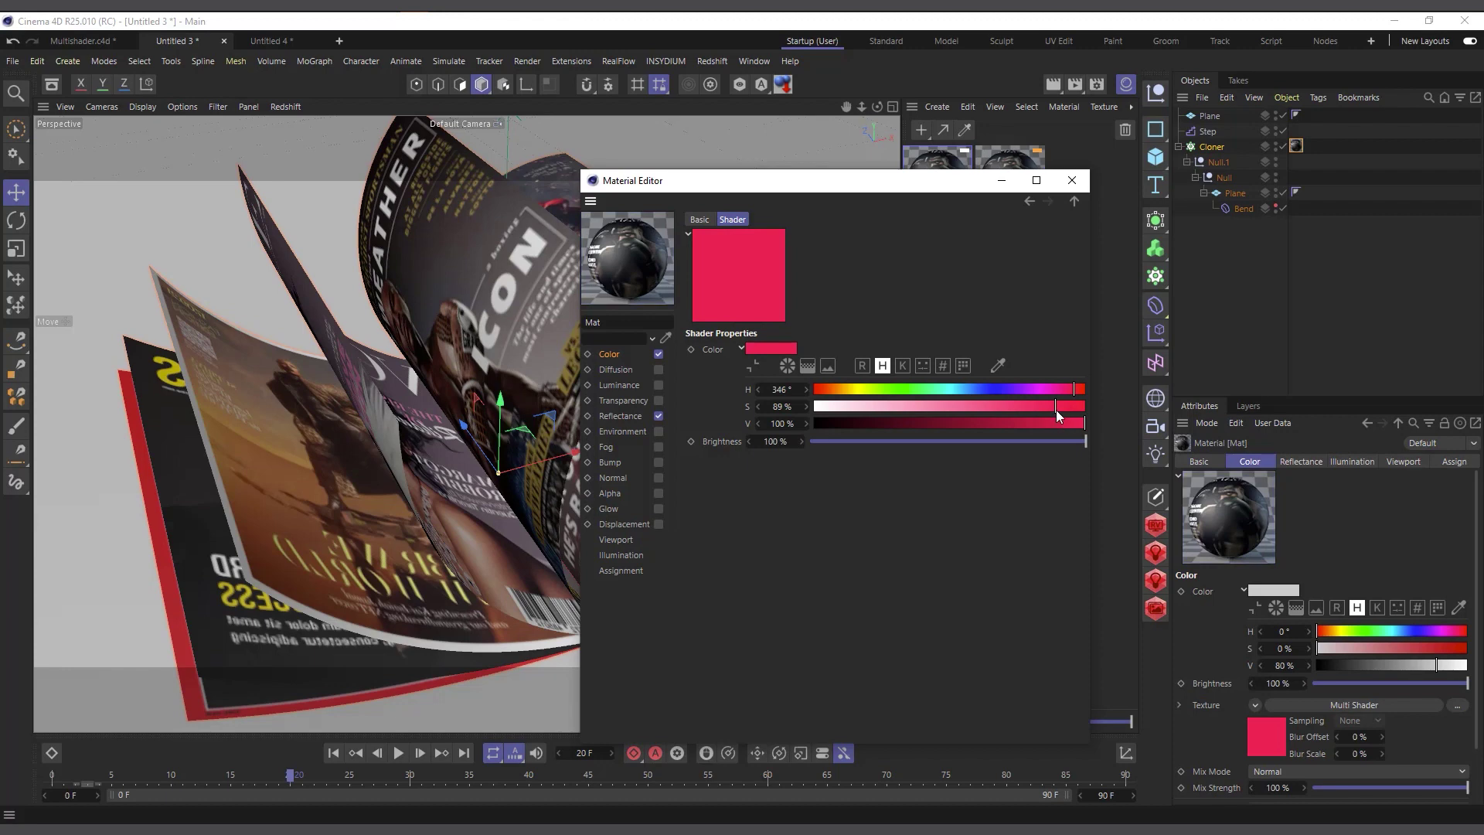
{"action": "left_click", "coordinate": [1075, 201]}
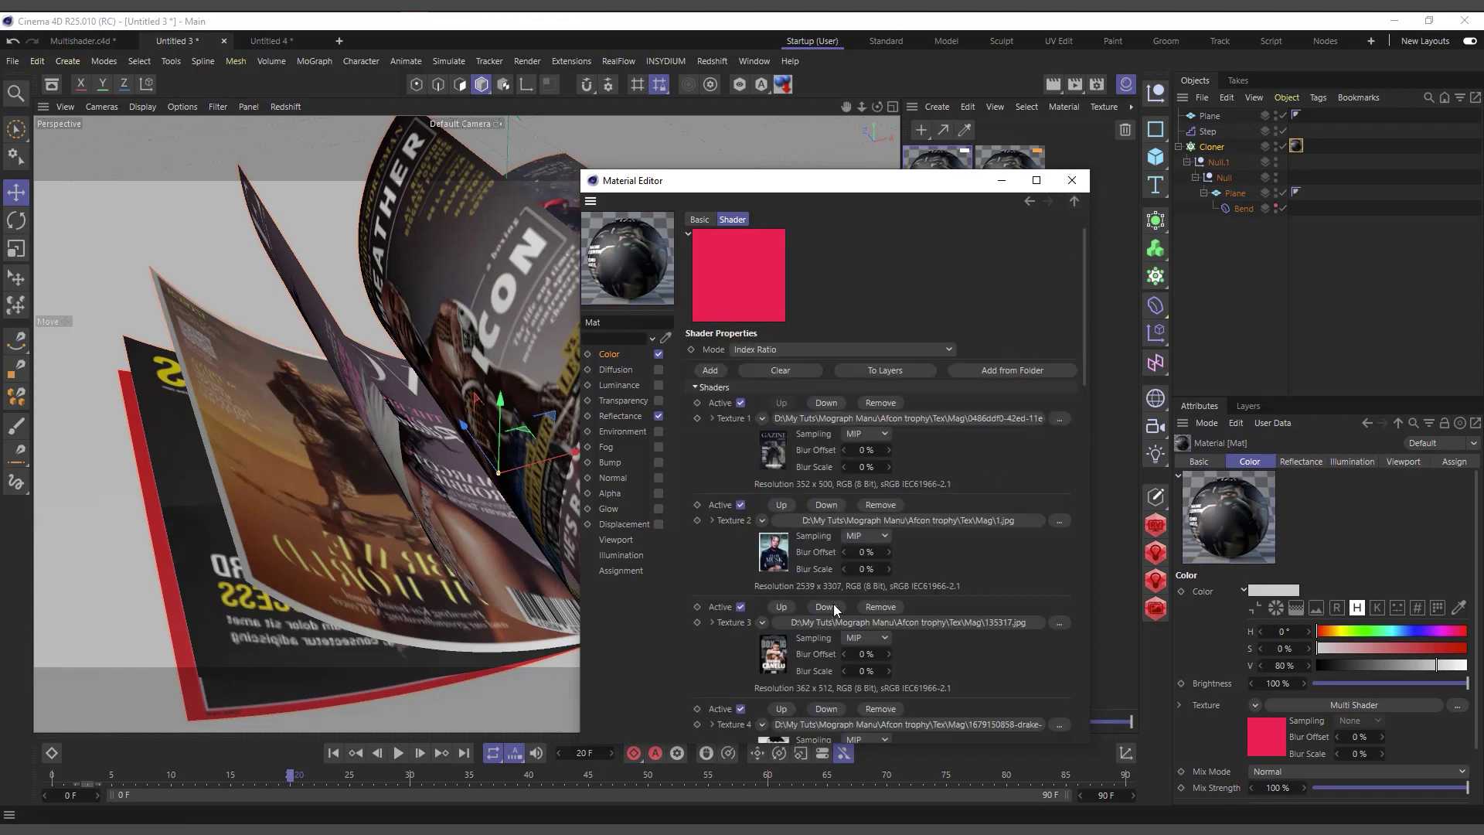
{"action": "scroll", "coordinate": [833, 604], "scroll_direction": "down", "scroll_amount": 10}
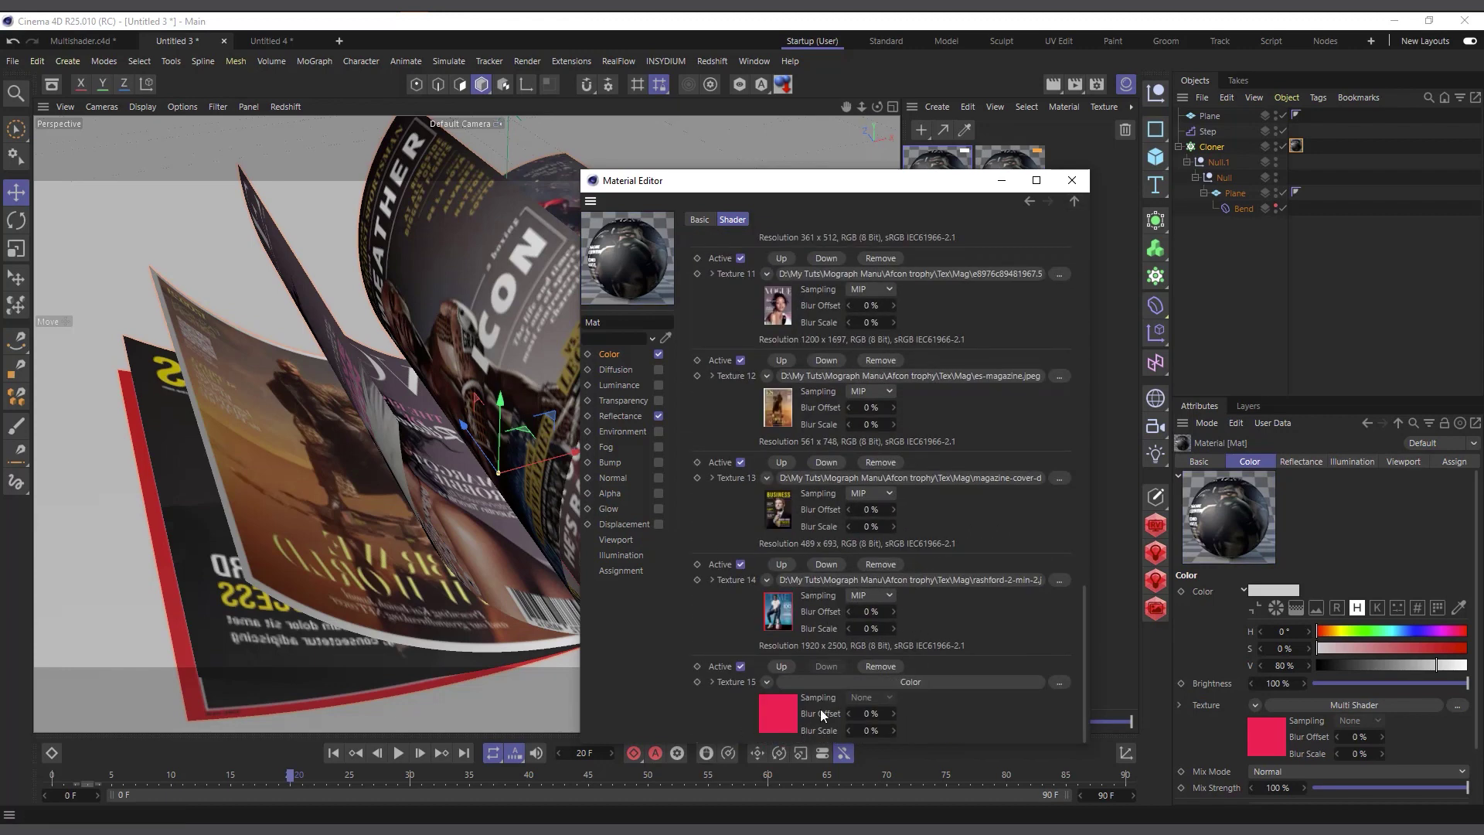
{"action": "left_click_drag", "start_coordinate": [822, 191], "coordinate": [941, 170]}
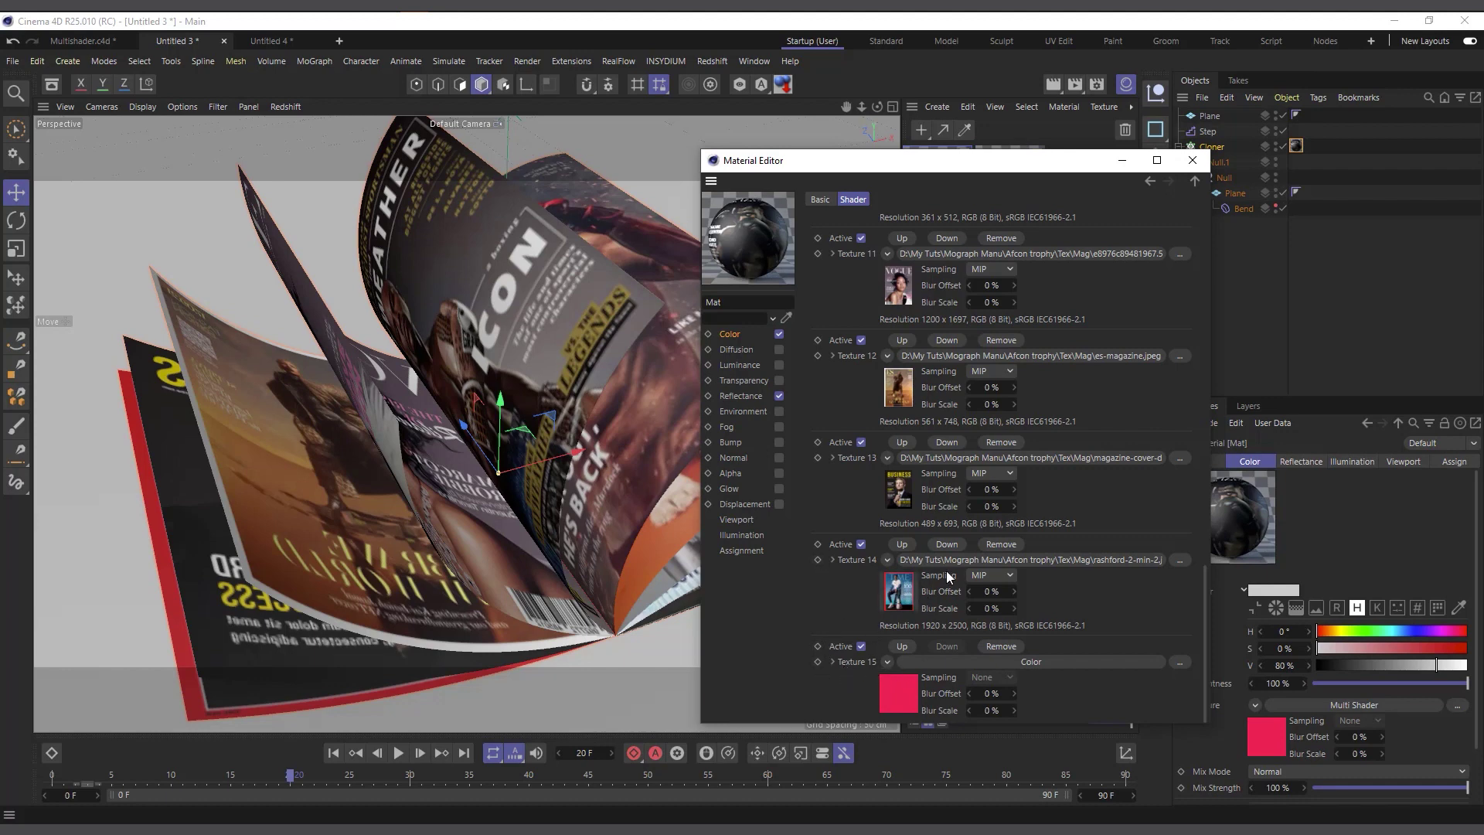
Rearrange the top three image layers, including 135317.jpg and the drake image.
{"action": "scroll", "coordinate": [929, 373], "scroll_direction": "up", "scroll_amount": 3}
{"action": "scroll", "coordinate": [929, 372], "scroll_direction": "up", "scroll_amount": 7}
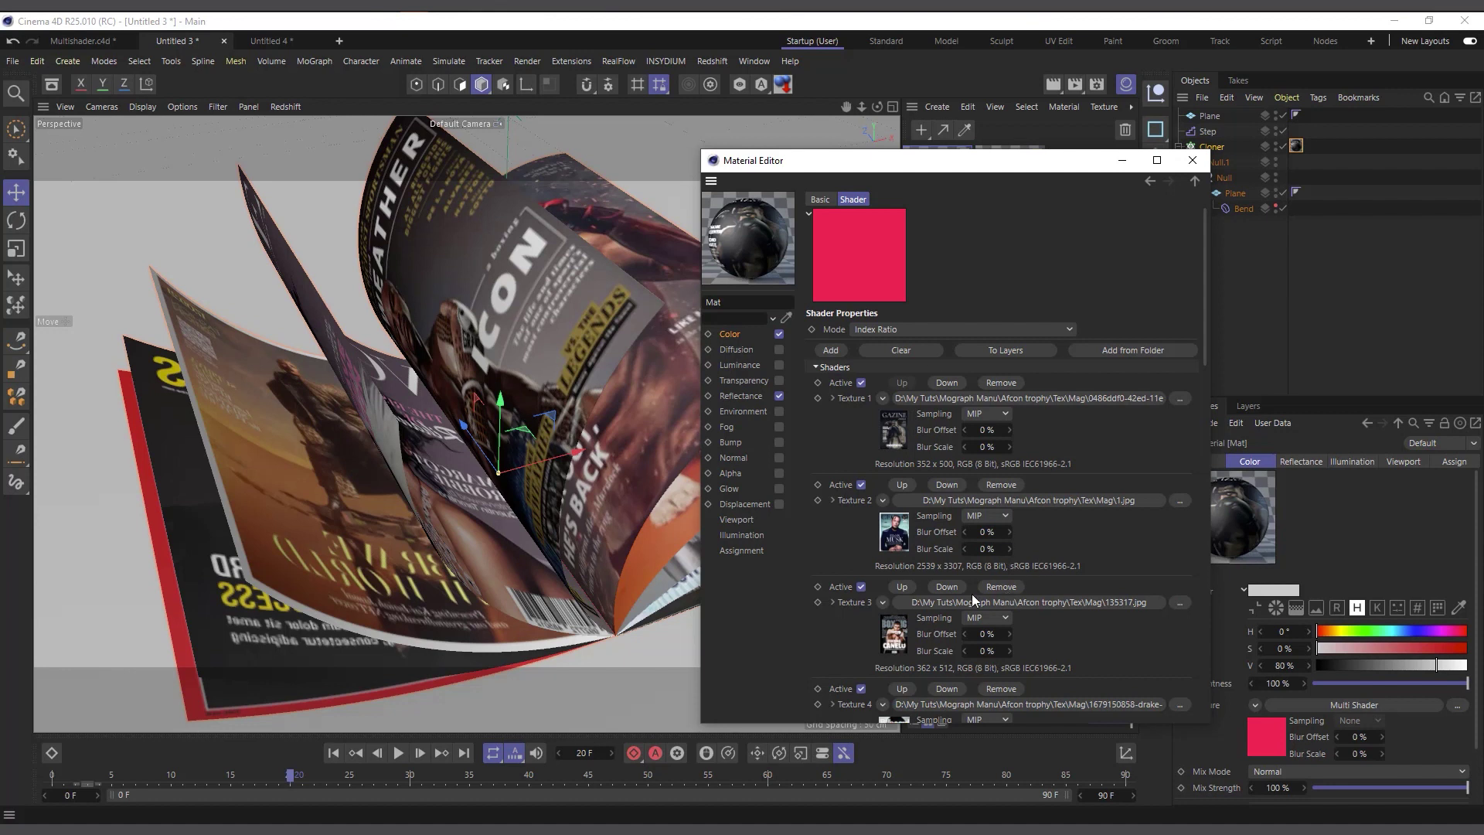
{"action": "left_click", "coordinate": [903, 587]}
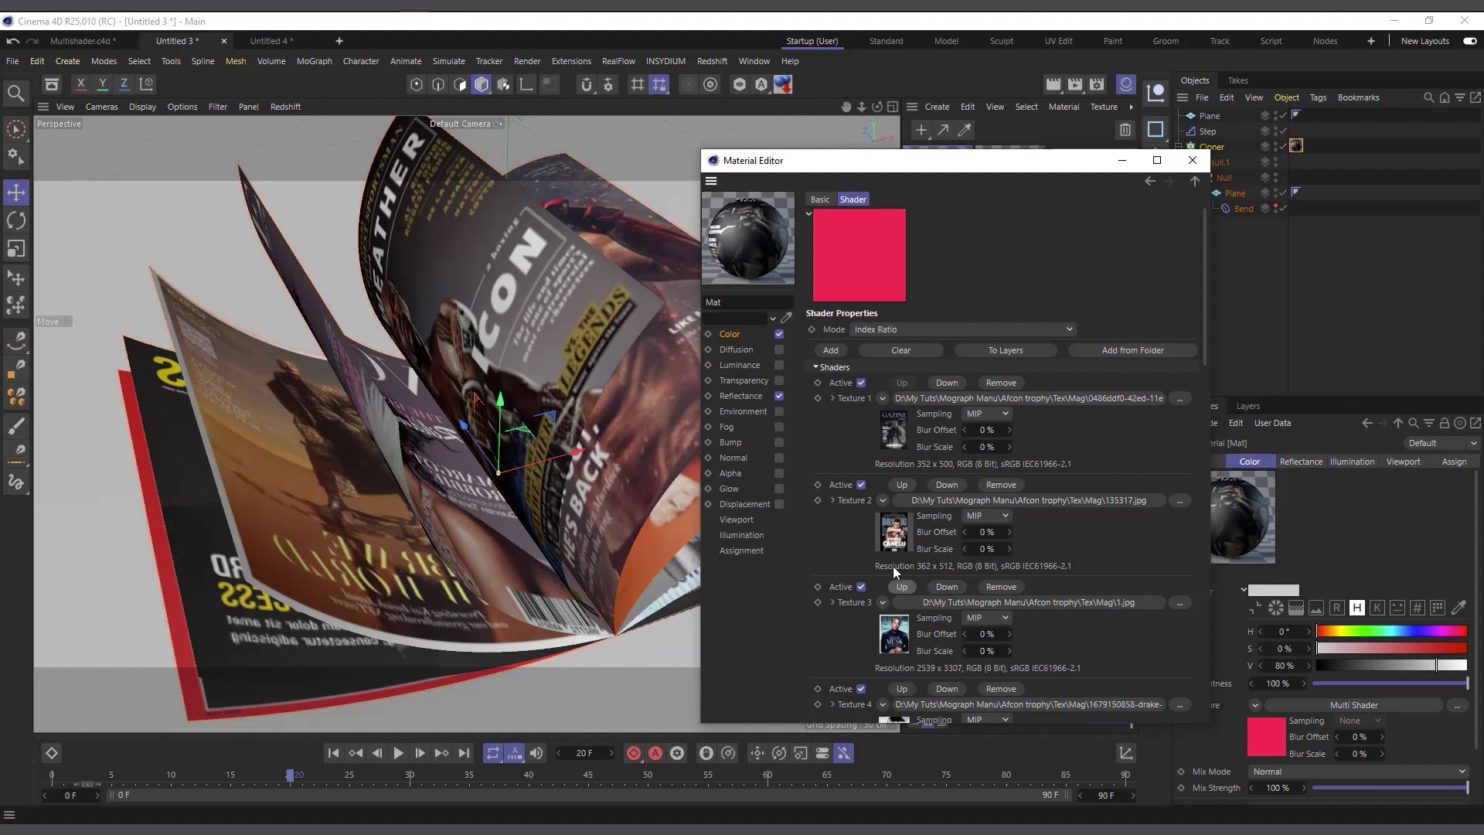
{"action": "left_click", "coordinate": [903, 688]}
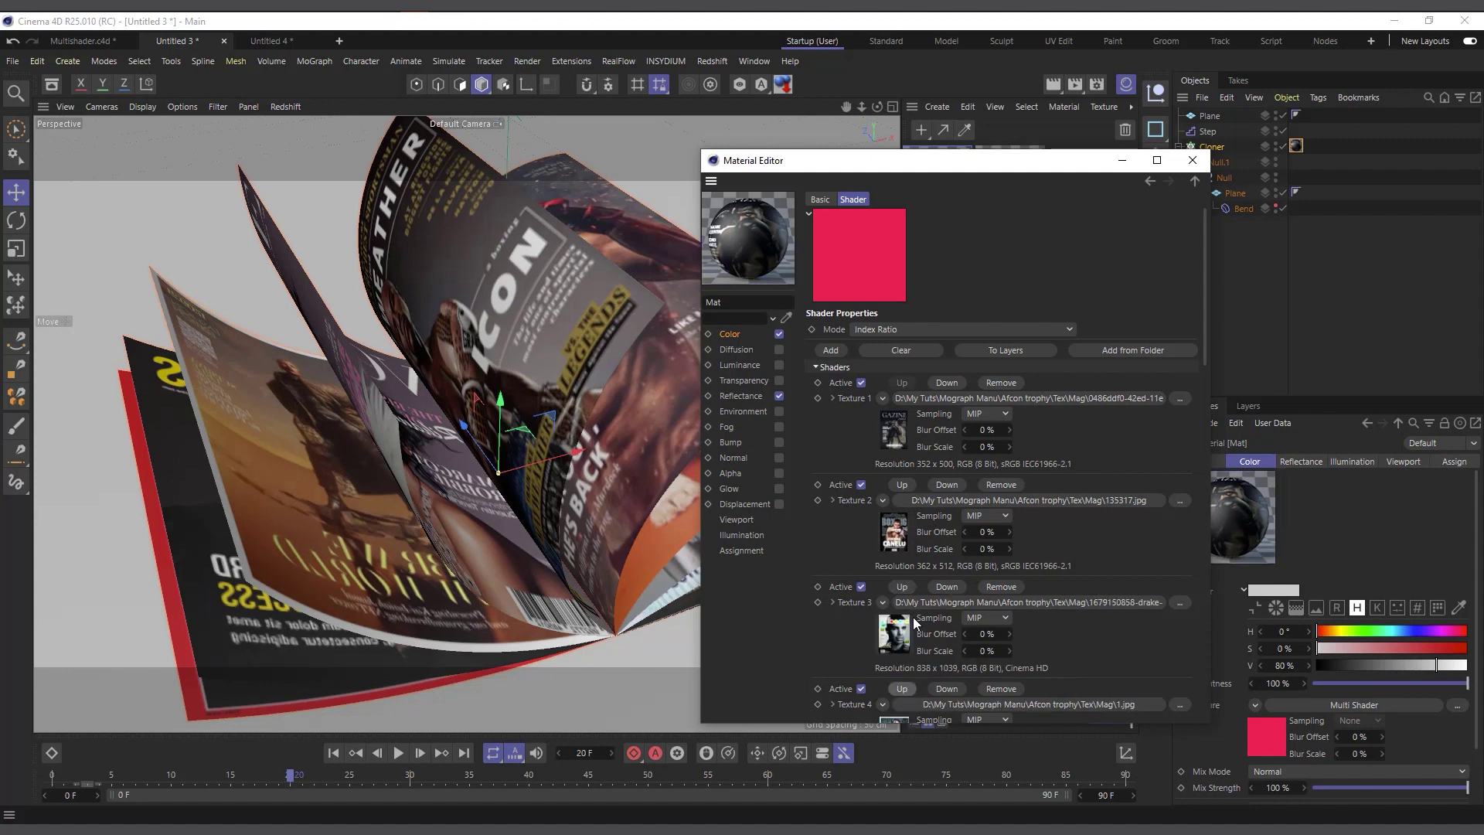
{"action": "left_click", "coordinate": [908, 484]}
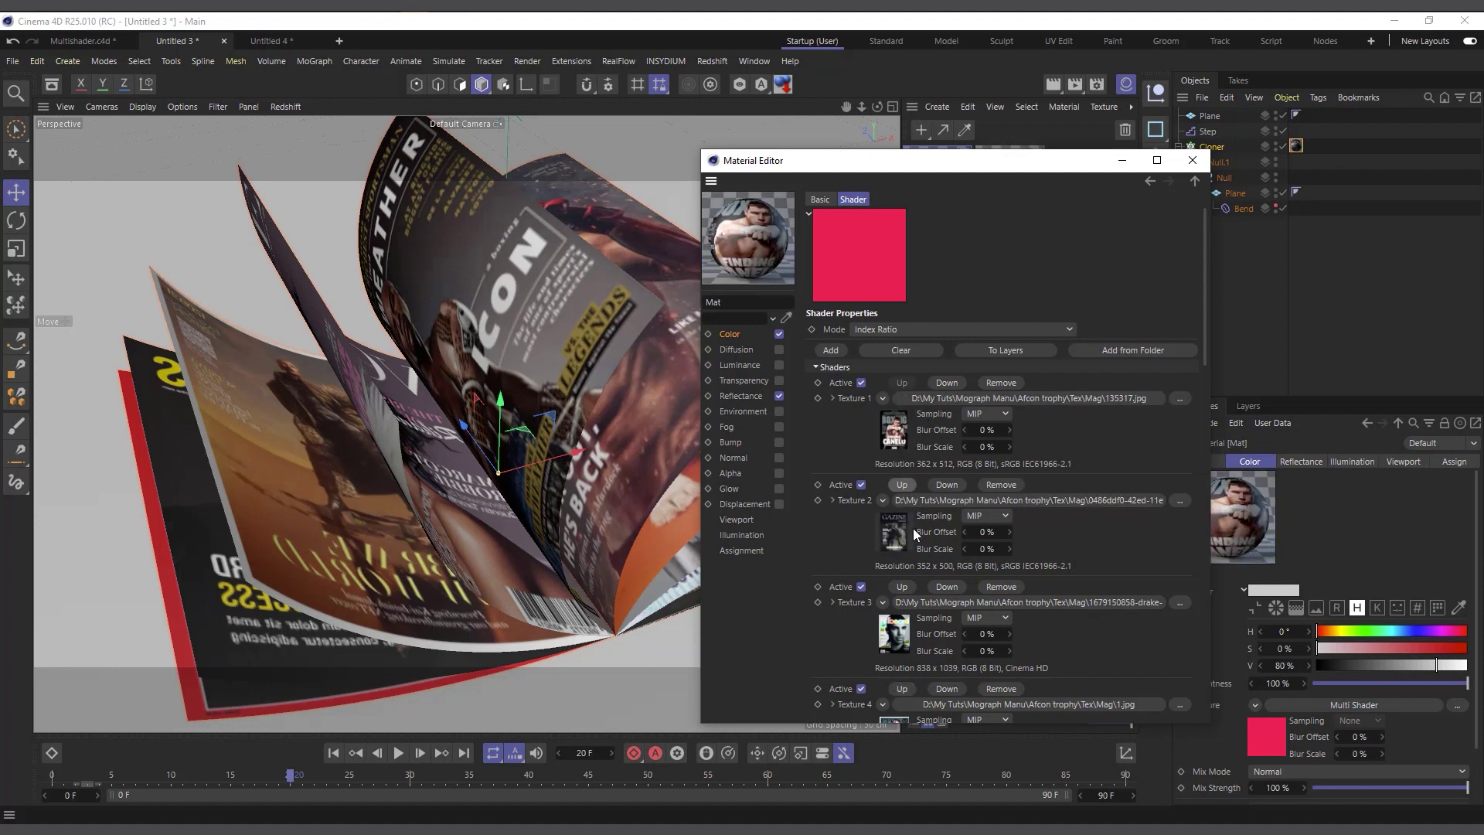
{"action": "left_click", "coordinate": [903, 485]}
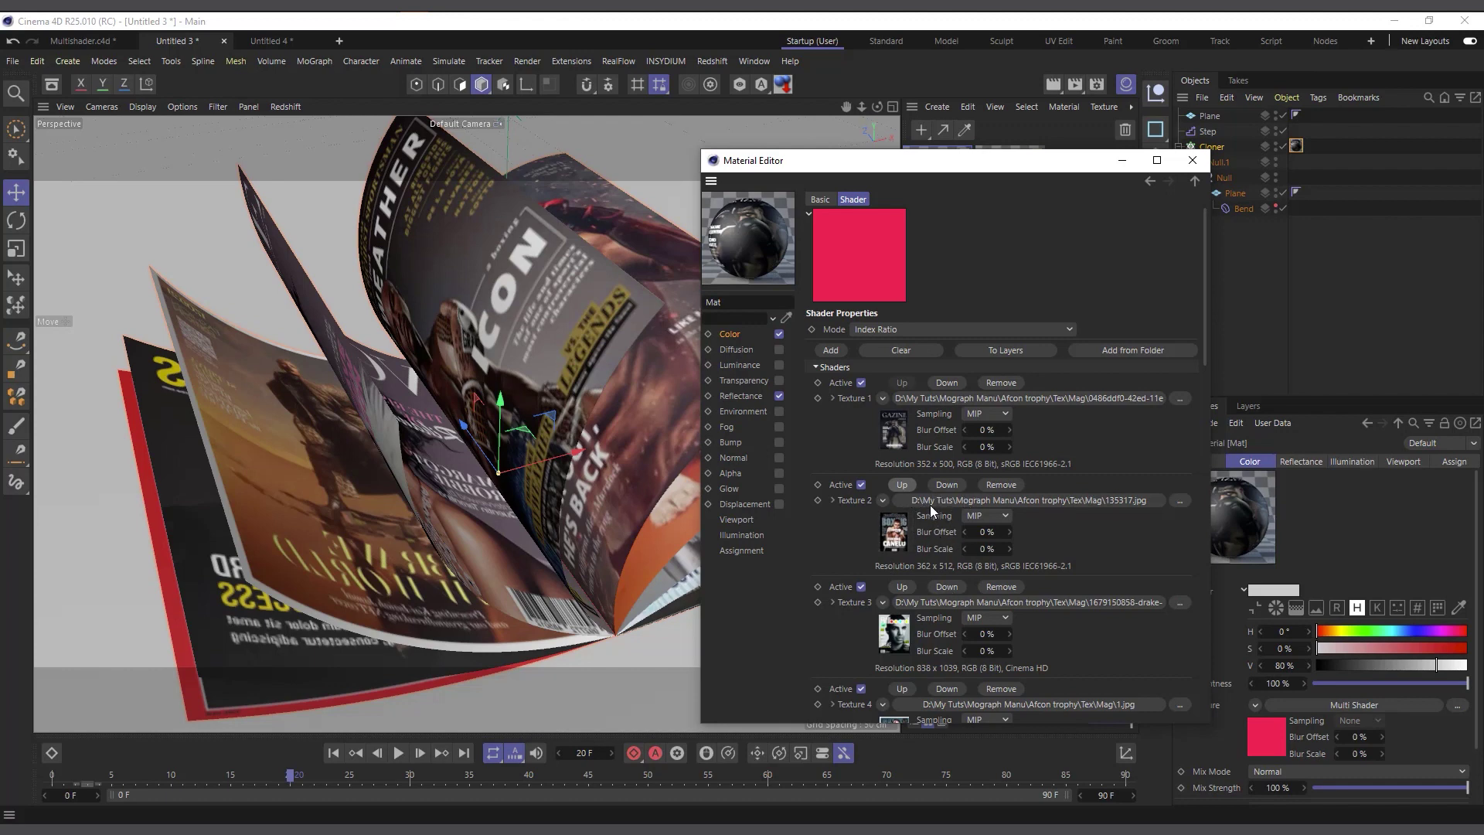
{"action": "left_click", "coordinate": [944, 486]}
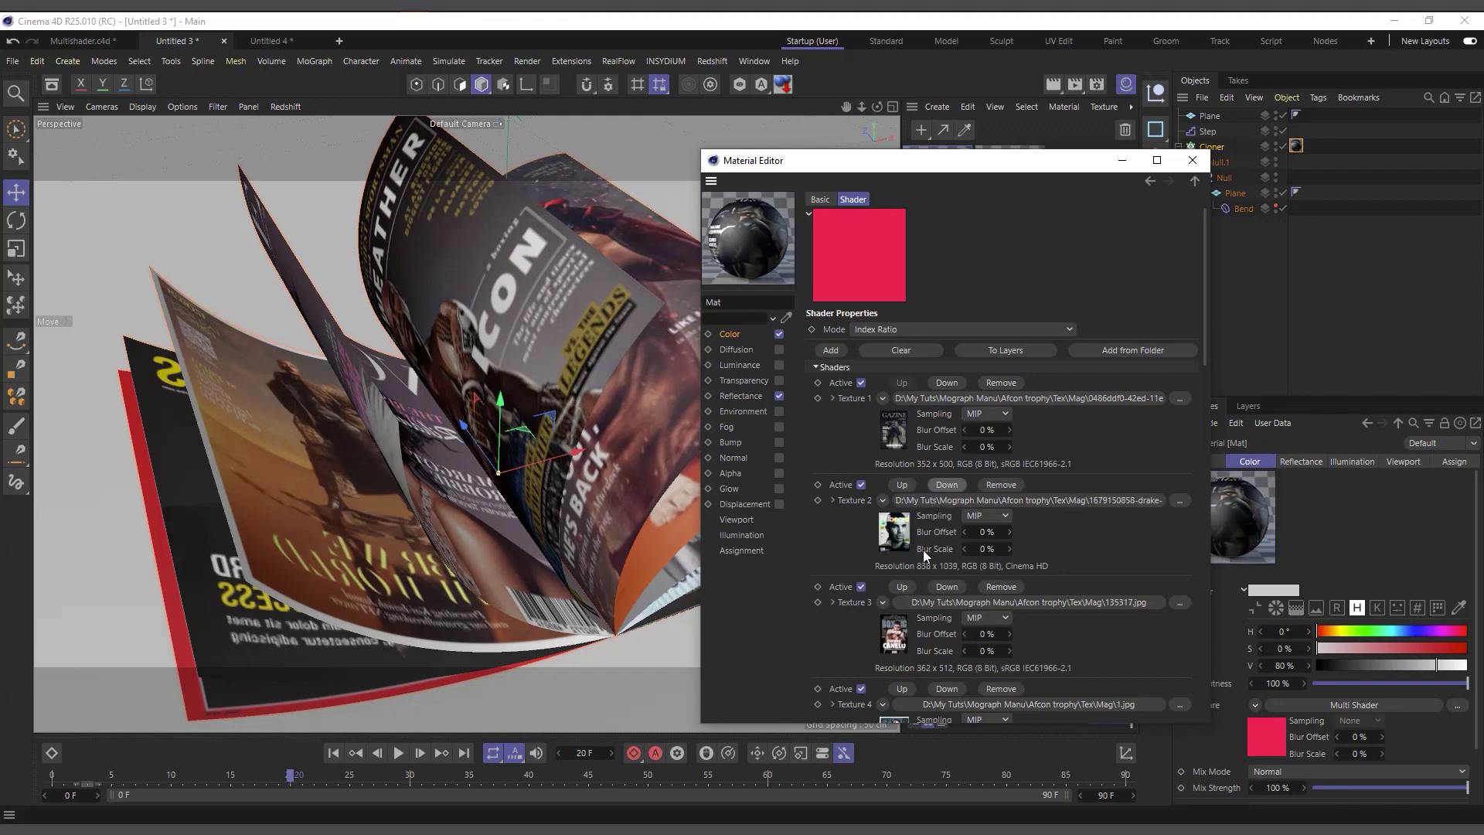
Move the pink-red Color layer up from Texture 15 to Texture 8.
{"action": "scroll", "coordinate": [935, 582], "scroll_direction": "down", "scroll_amount": 15}
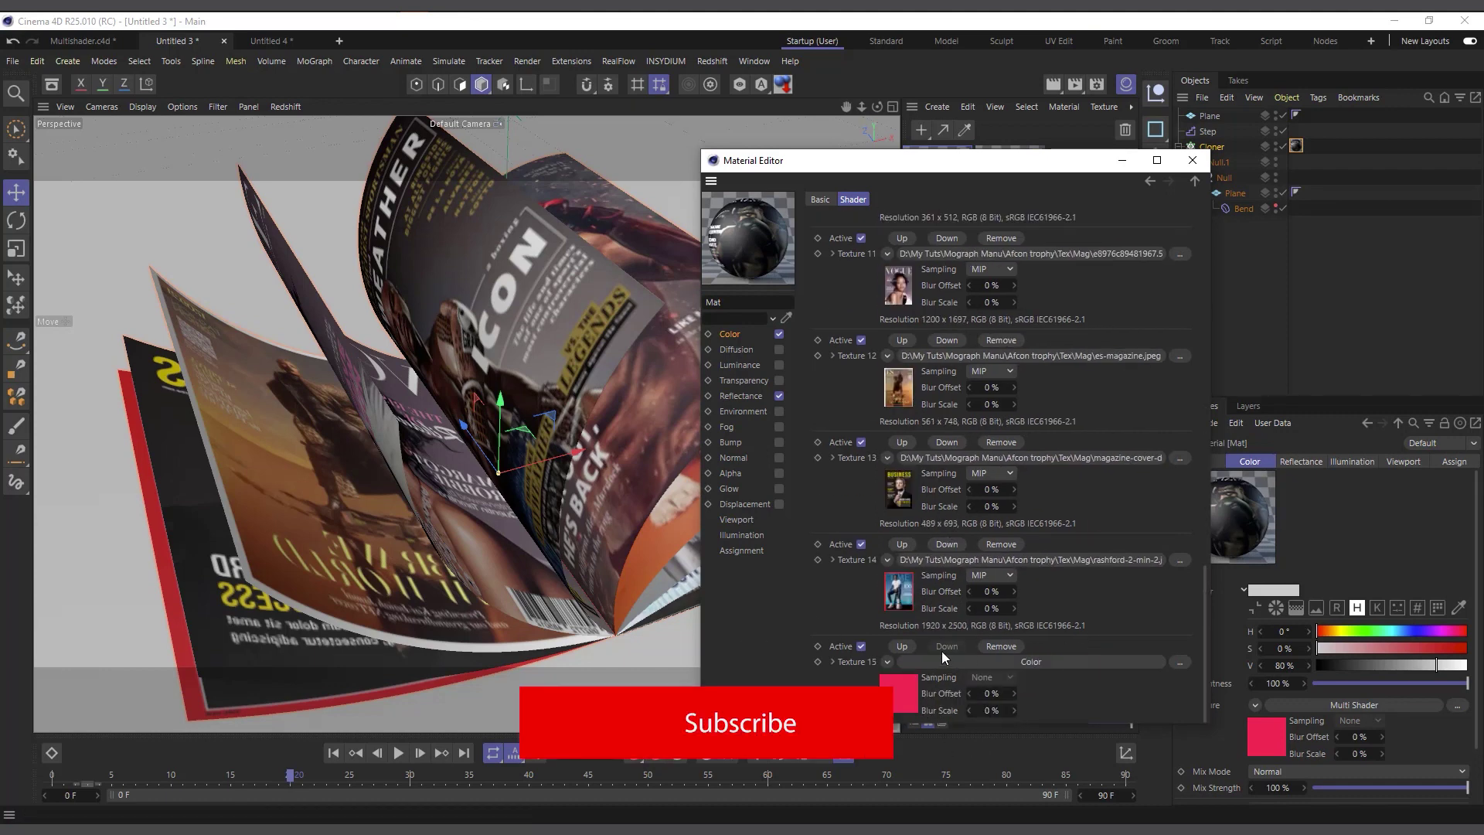
{"action": "left_click", "coordinate": [901, 646]}
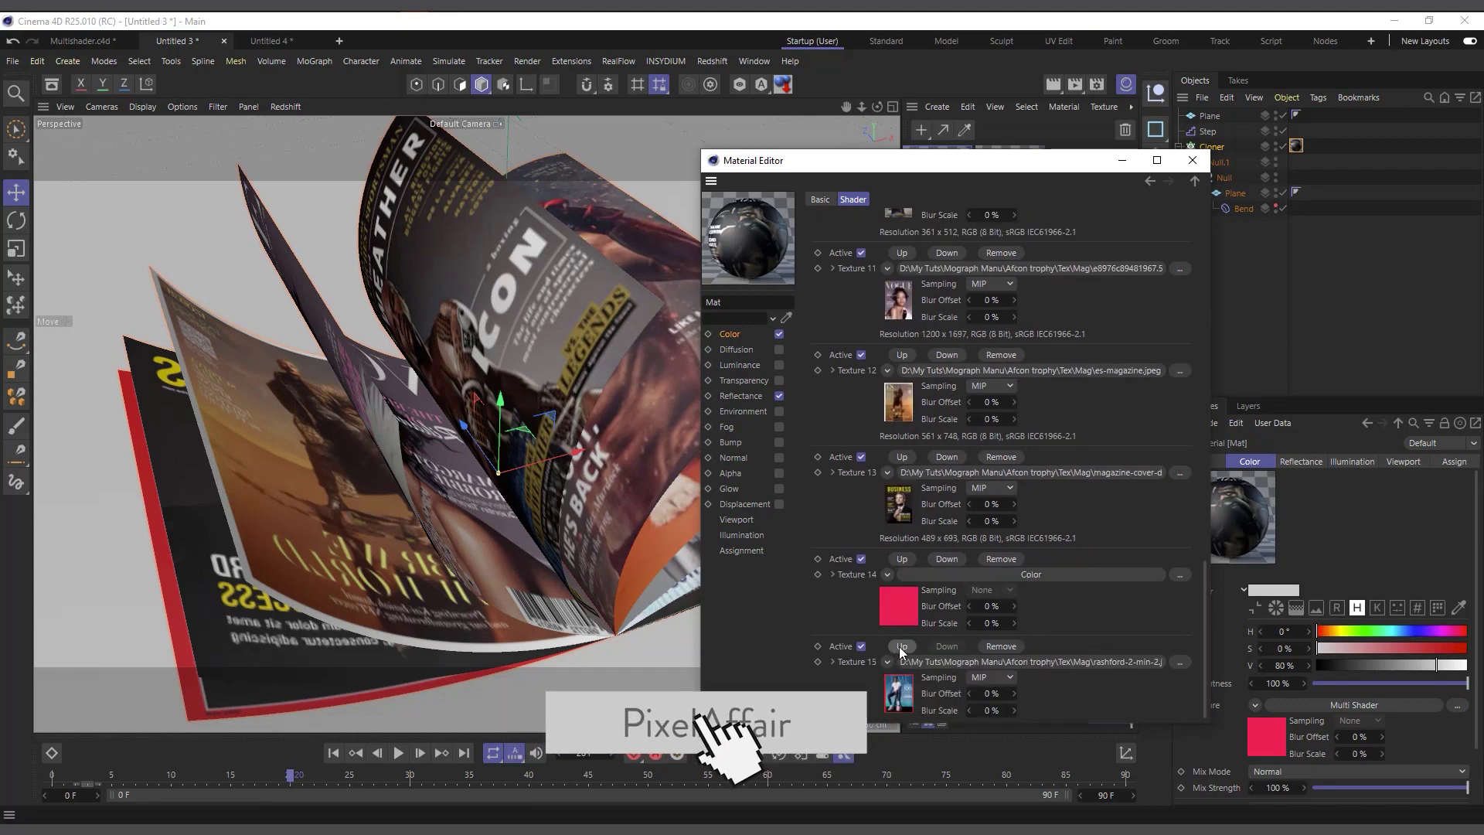
{"action": "left_click", "coordinate": [902, 559]}
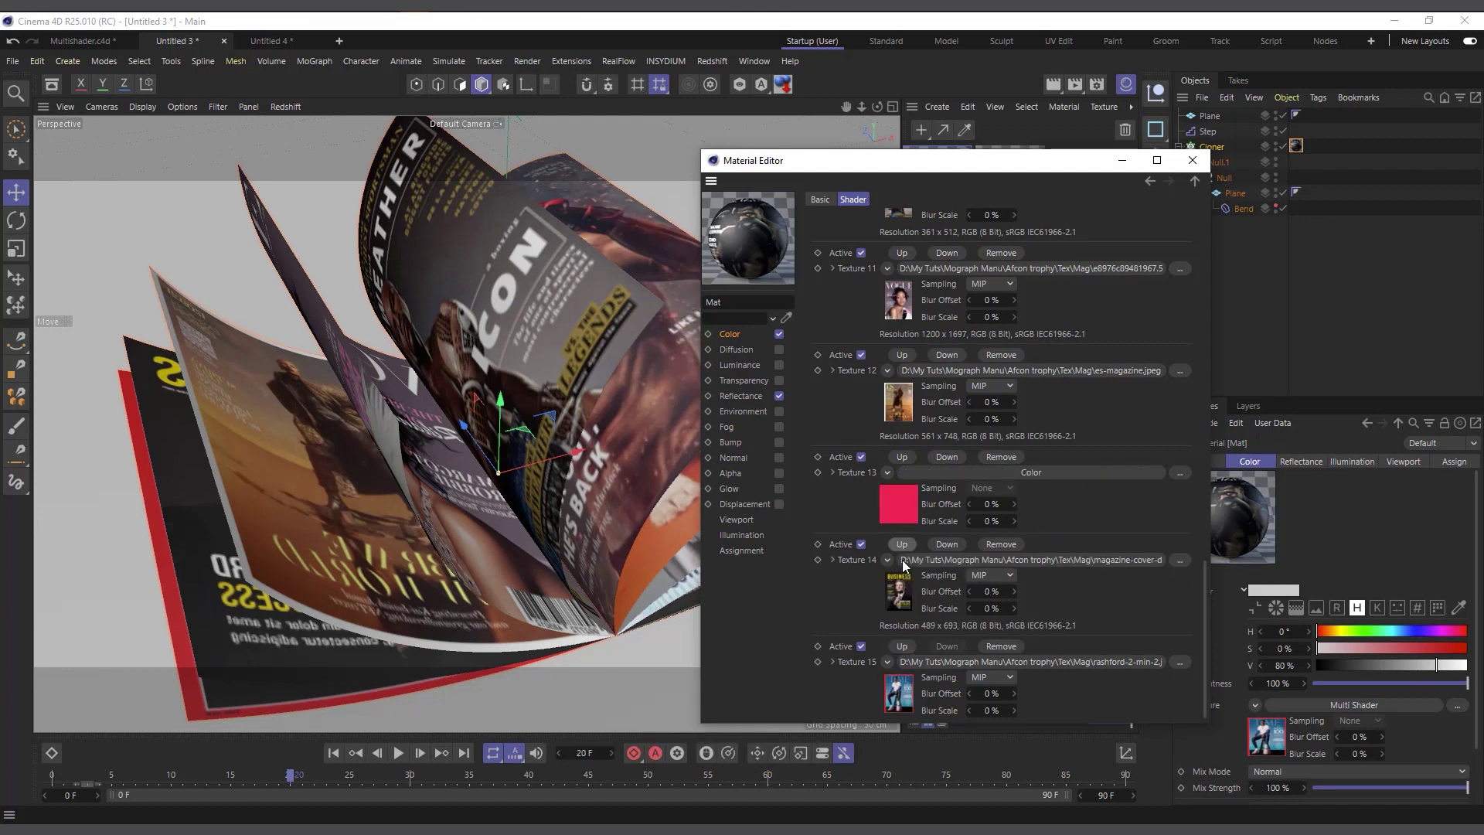
{"action": "left_click", "coordinate": [902, 457]}
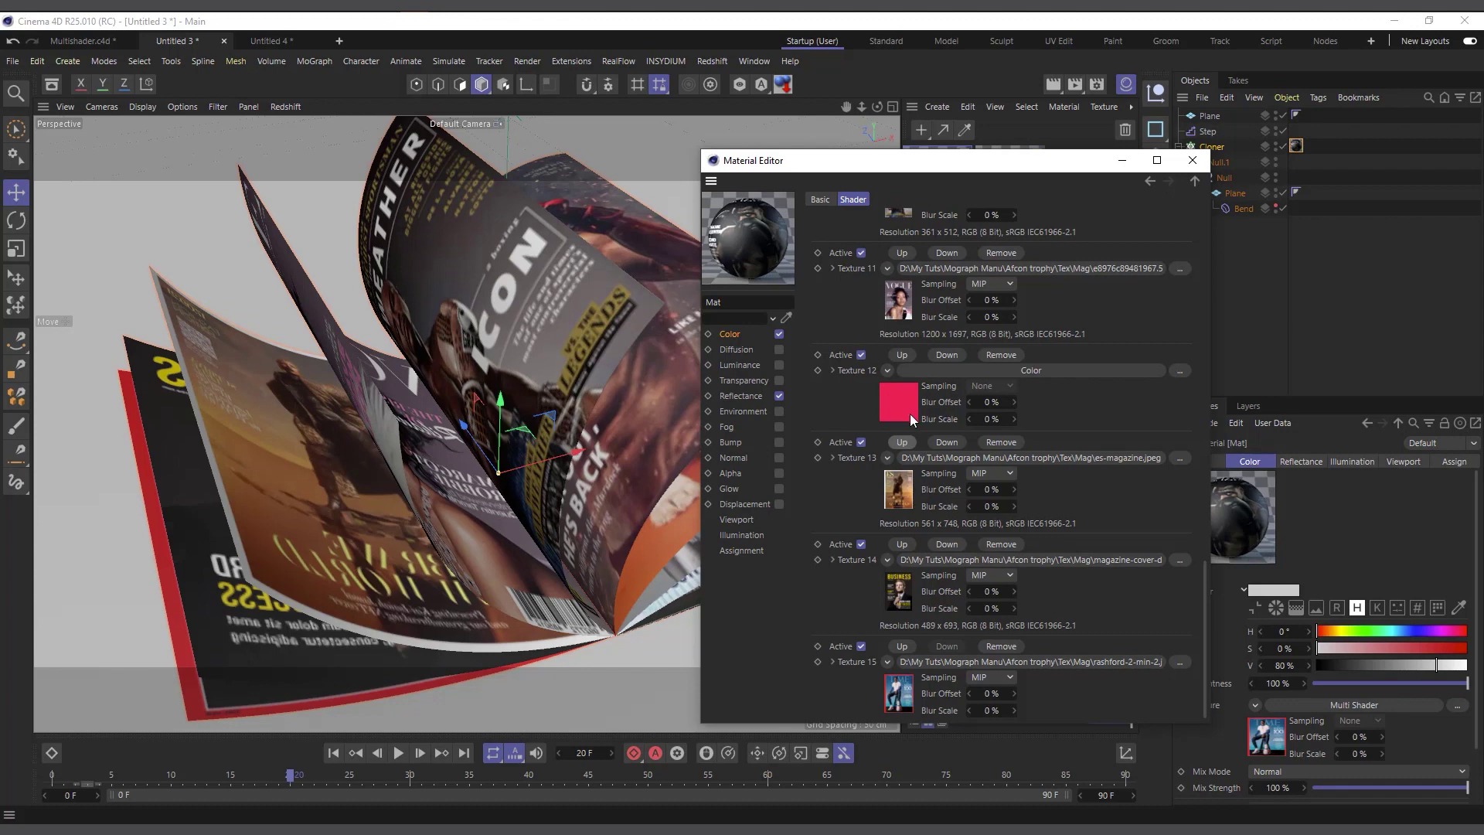
{"action": "scroll", "coordinate": [912, 421], "scroll_direction": "up", "scroll_amount": 3}
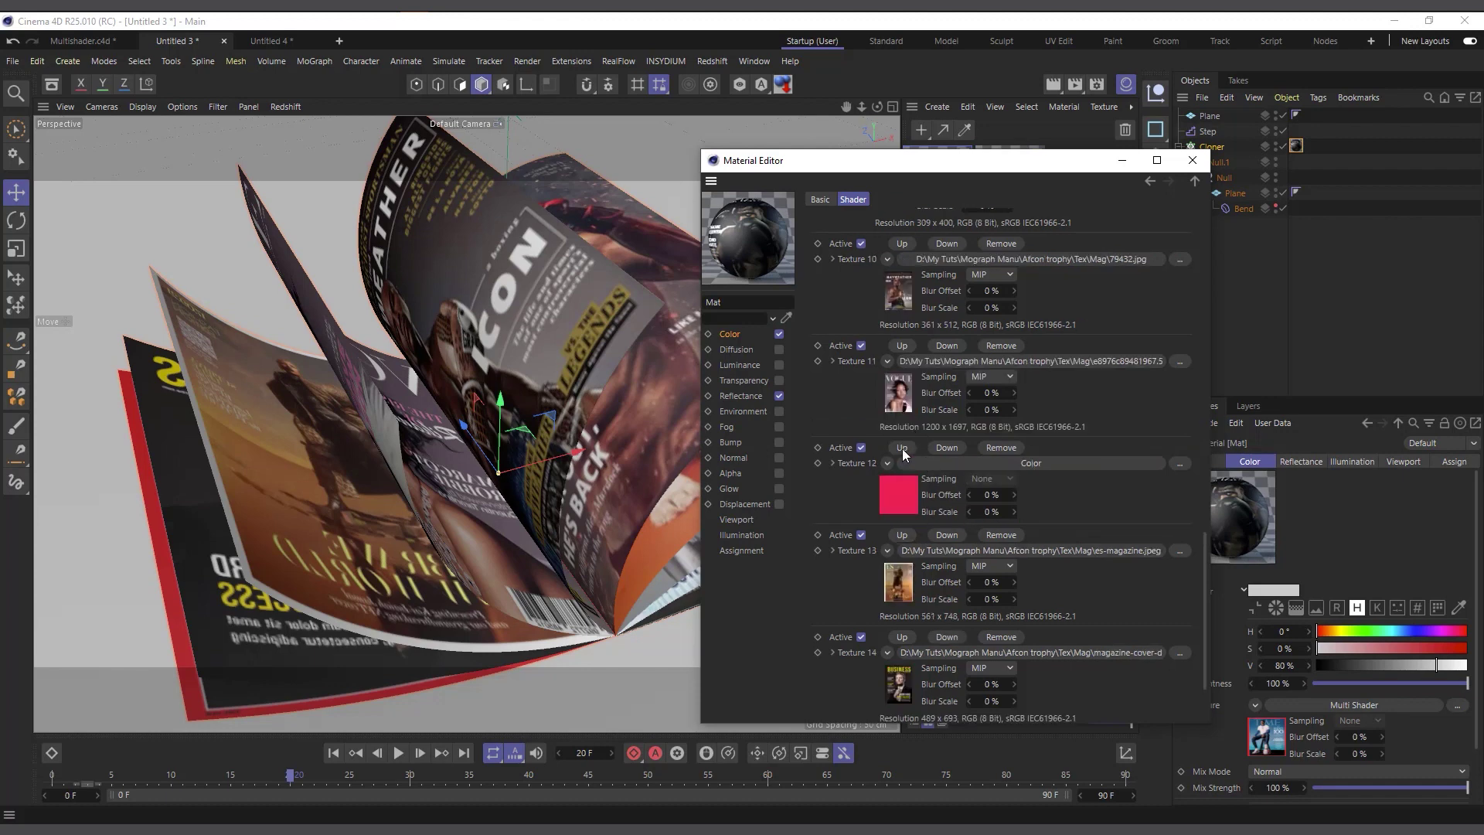
{"action": "left_click", "coordinate": [902, 449]}
{"action": "left_click", "coordinate": [902, 345]}
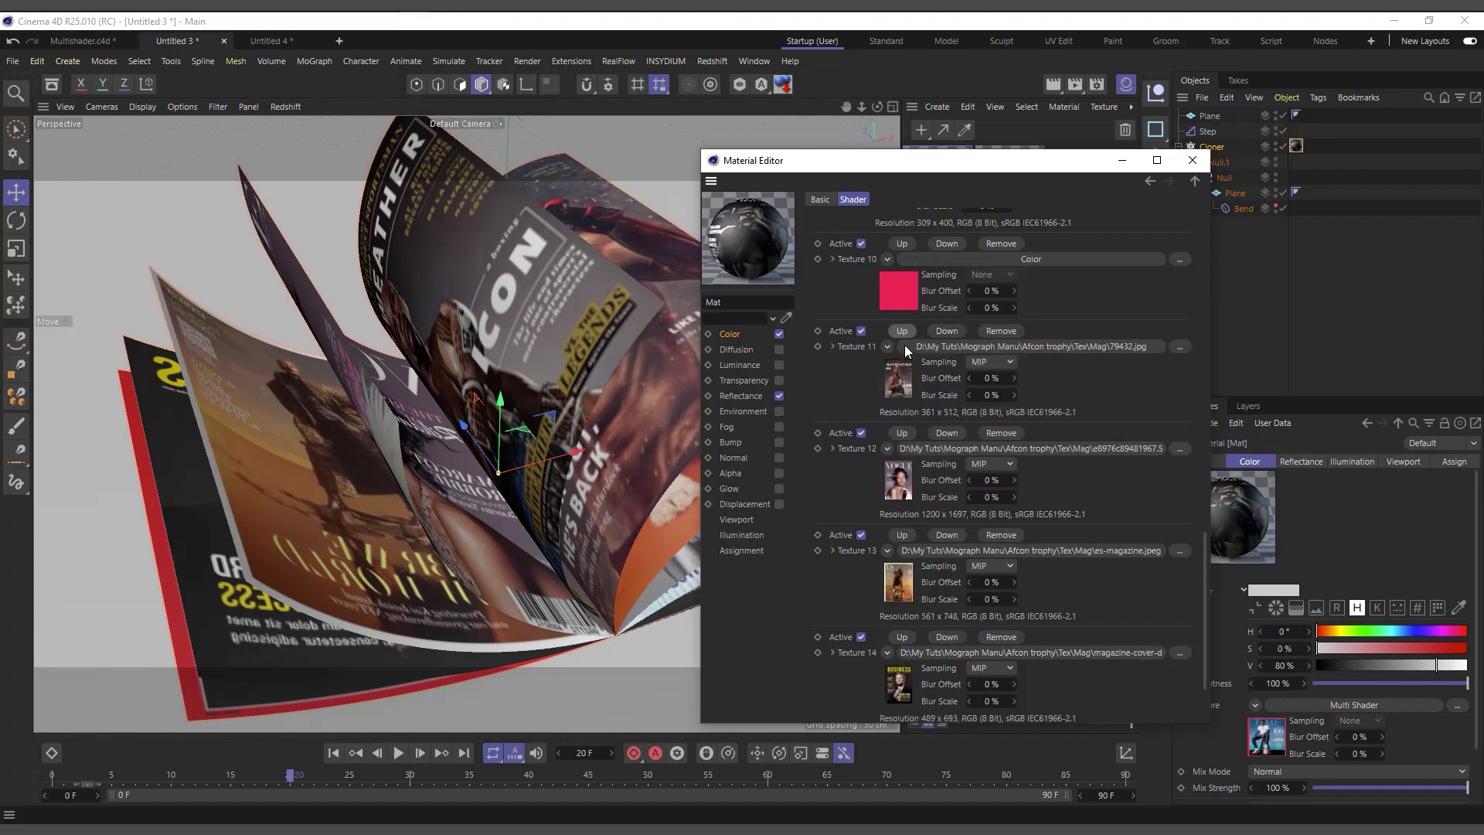
{"action": "scroll", "coordinate": [943, 401], "scroll_direction": "up", "scroll_amount": 3}
{"action": "left_click", "coordinate": [906, 521]}
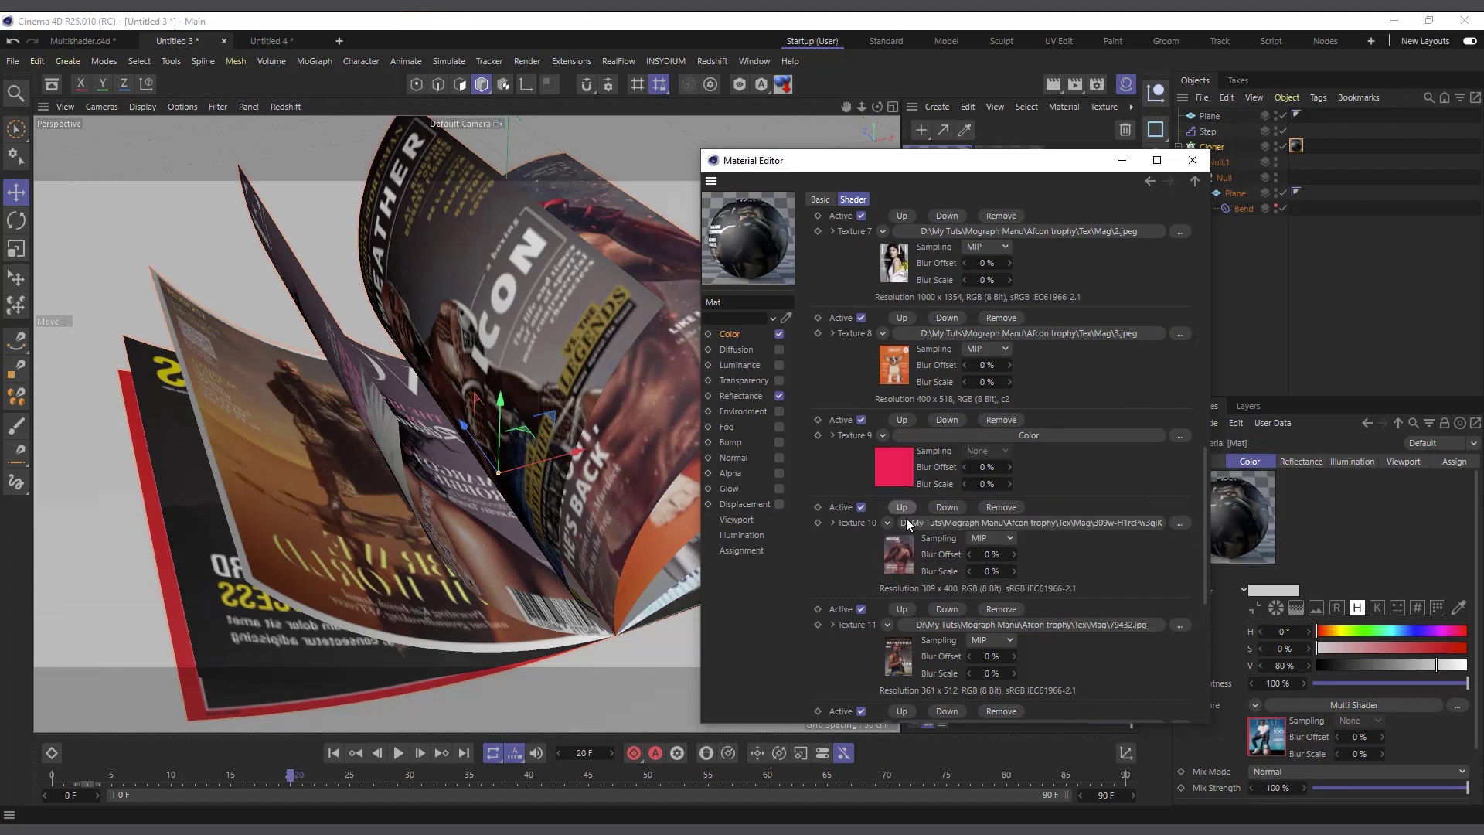
{"action": "left_click", "coordinate": [900, 421]}
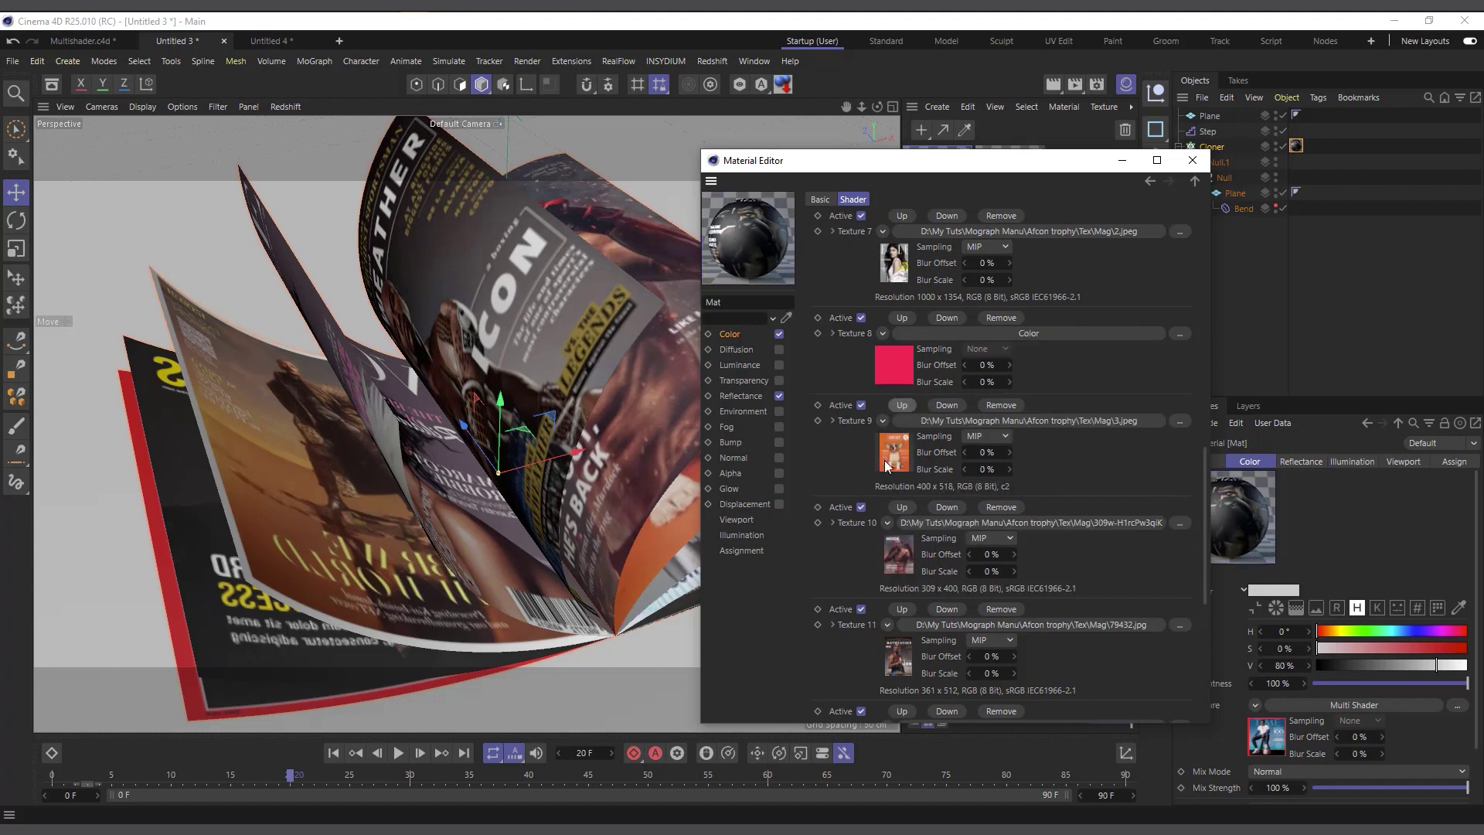
{"action": "left_click_drag", "start_coordinate": [953, 163], "coordinate": [1230, 139]}
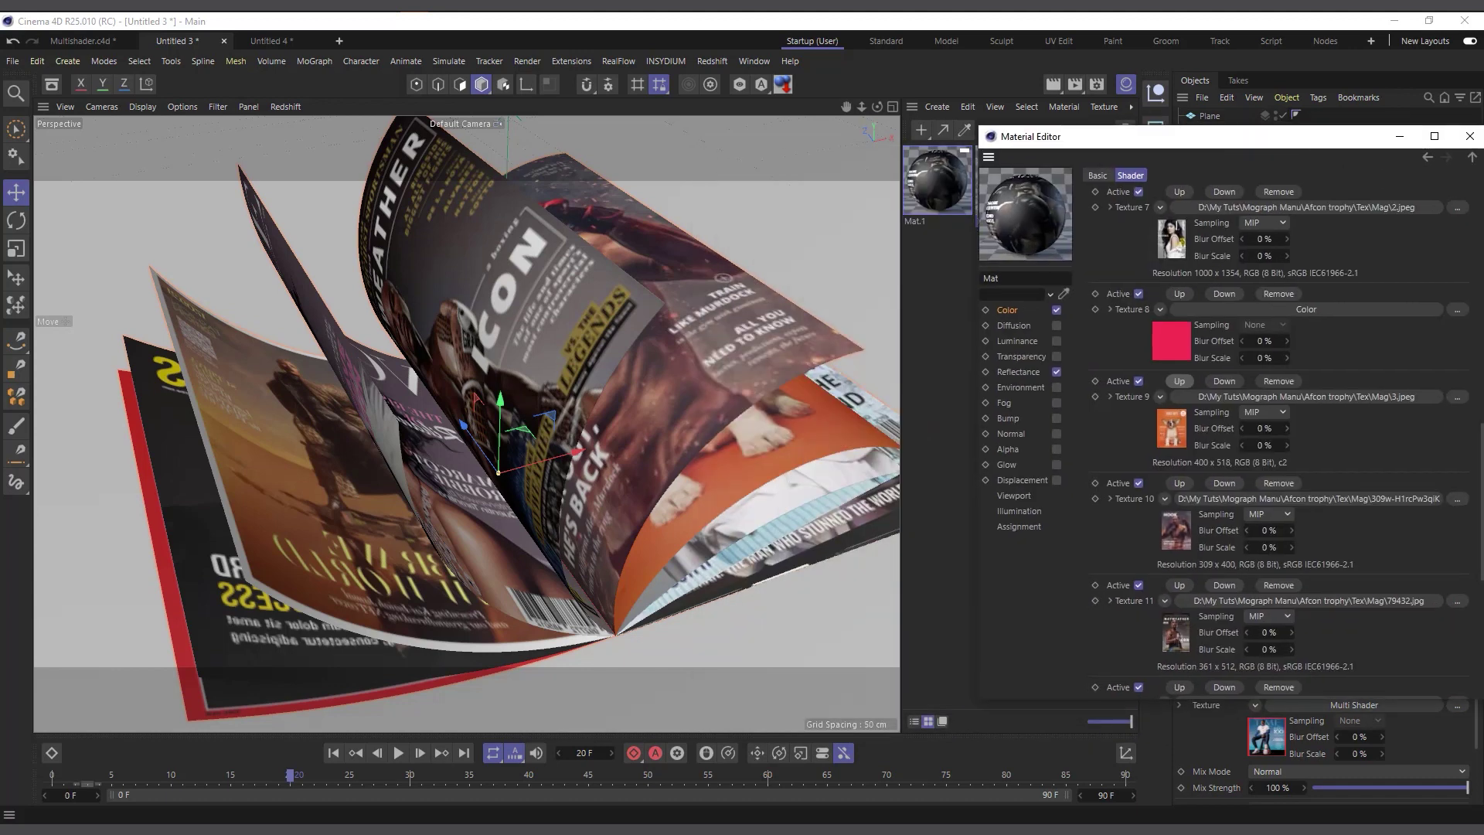
Apply the Mat material to the Cloner.
{"action": "left_click_drag", "start_coordinate": [1138, 139], "coordinate": [713, 441]}
{"action": "left_click_drag", "start_coordinate": [1039, 187], "coordinate": [1297, 149]}
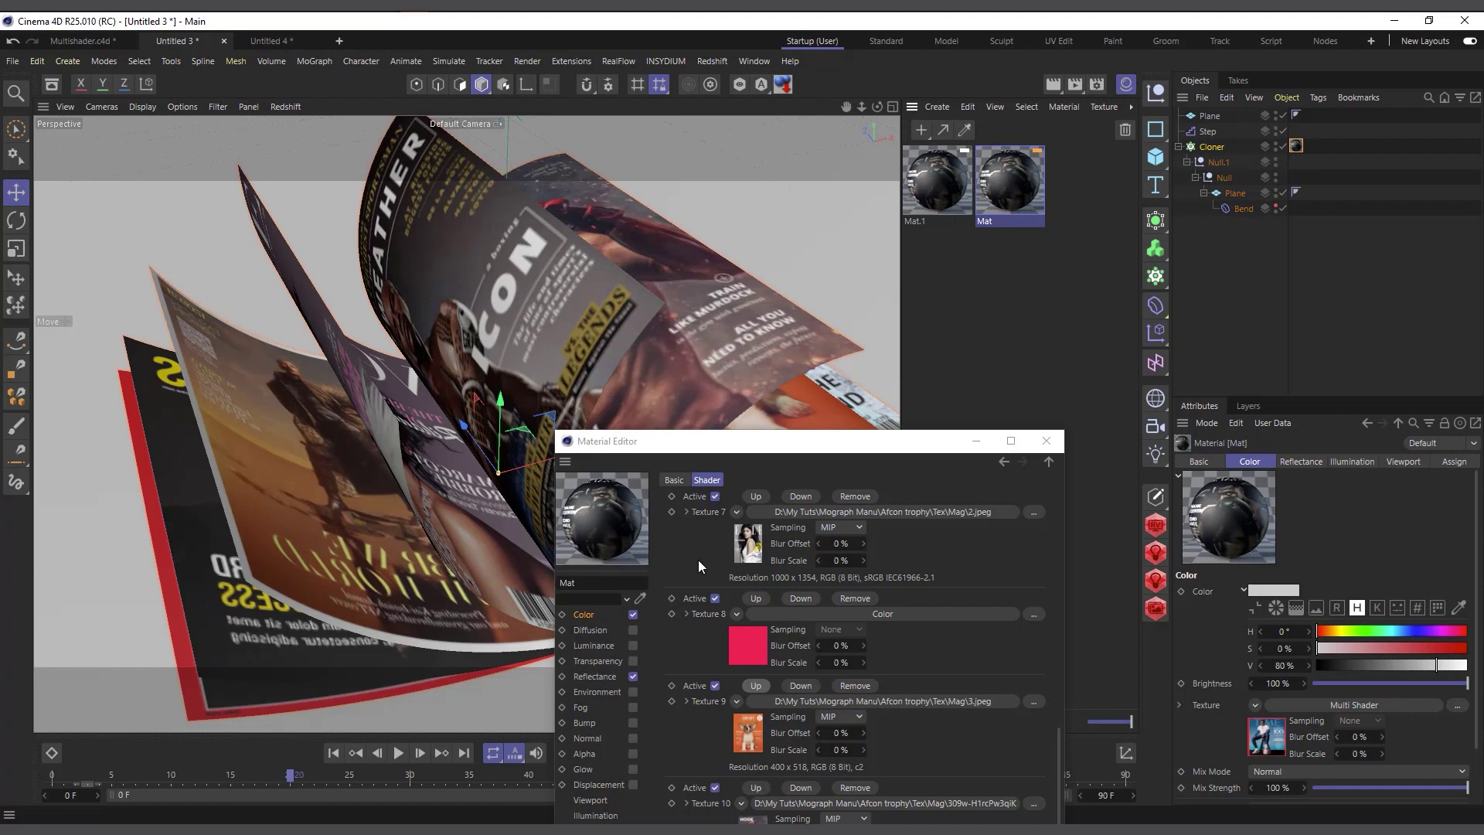
{"action": "left_click_drag", "start_coordinate": [777, 452], "coordinate": [1075, 221]}
{"action": "scroll", "coordinate": [1144, 555], "scroll_direction": "up", "scroll_amount": 10}
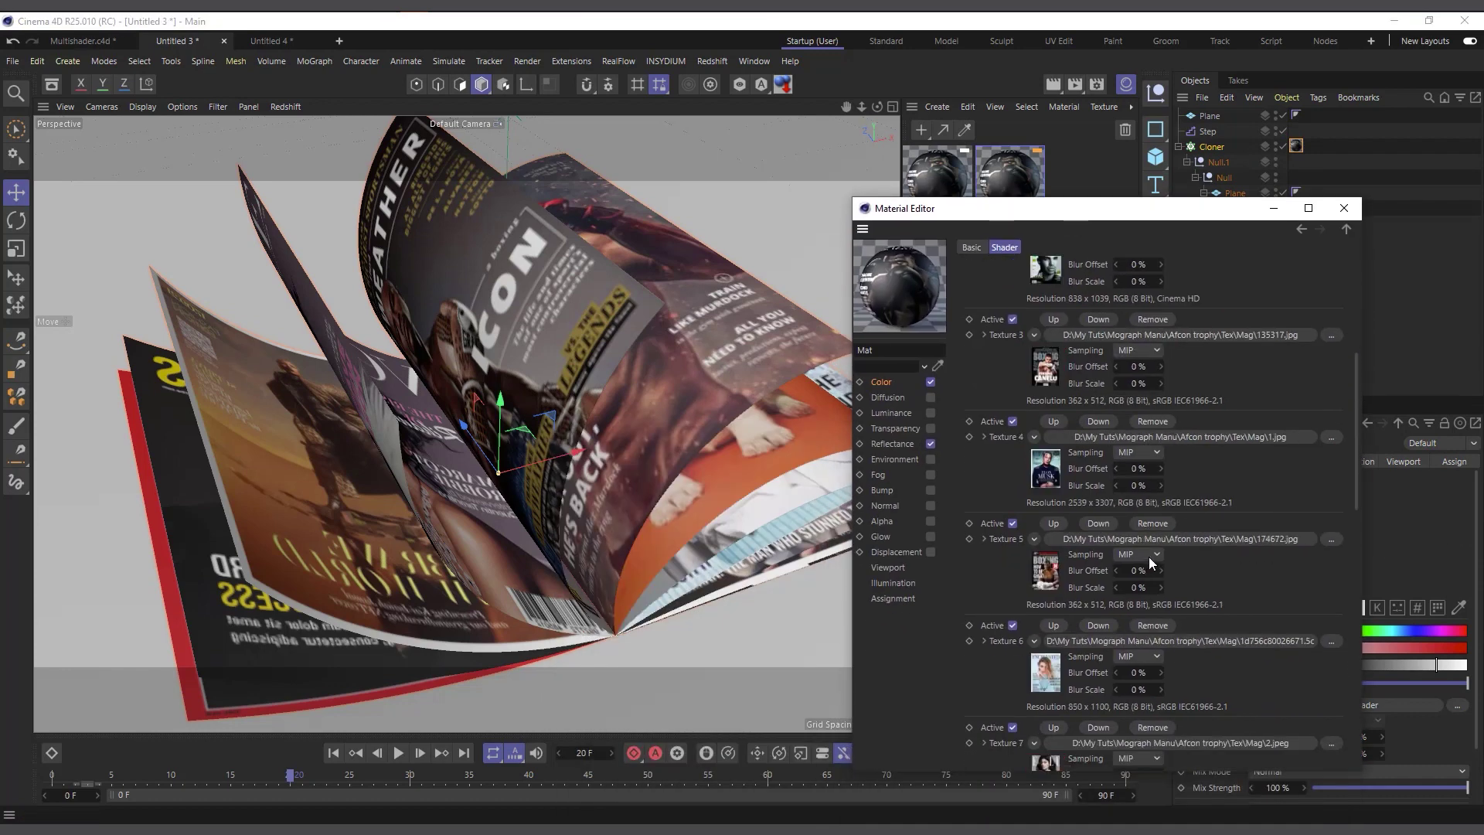
{"action": "scroll", "coordinate": [1149, 557], "scroll_direction": "down", "scroll_amount": 8}
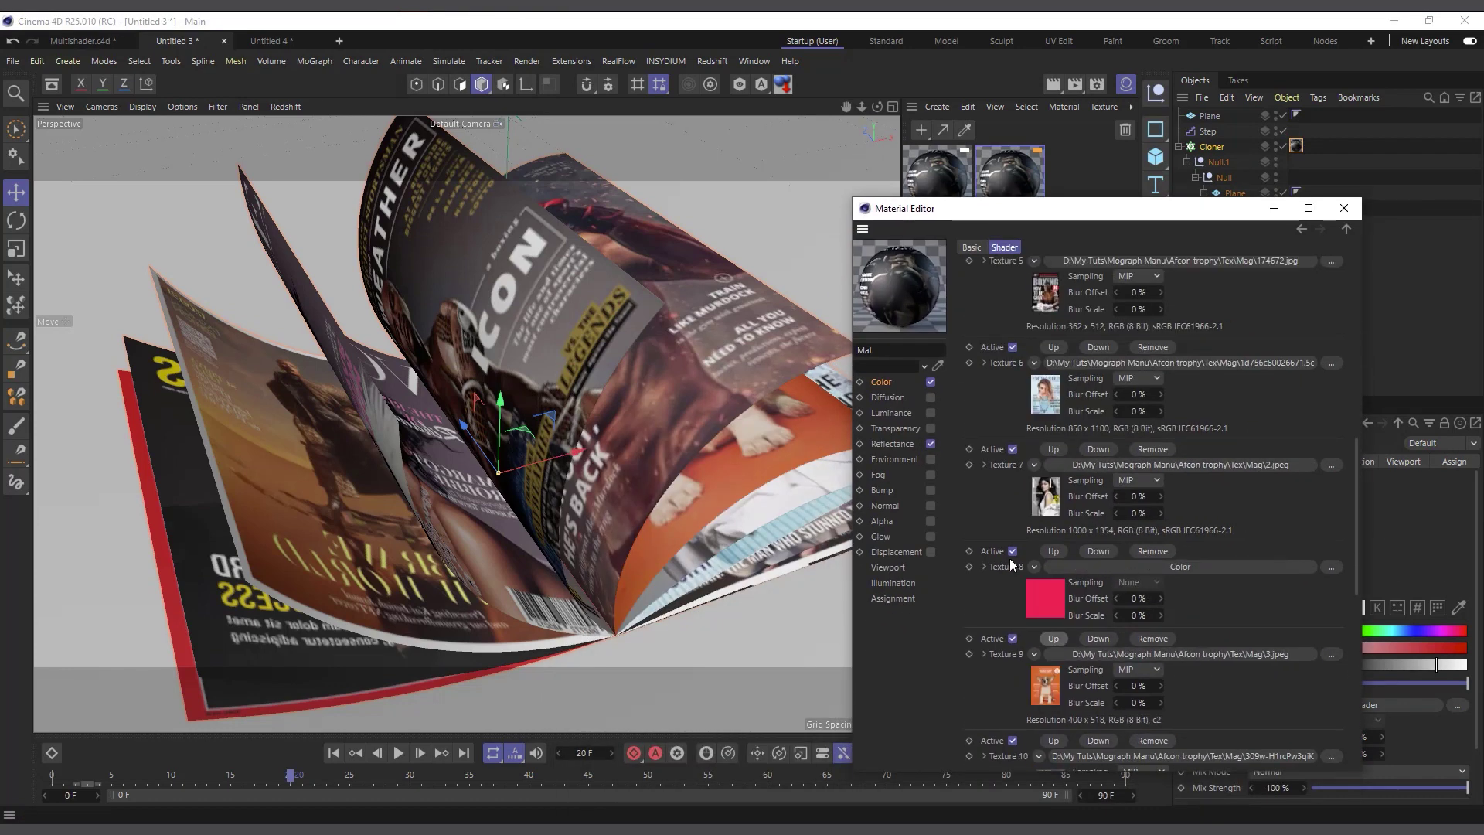
Move the red Color layer up, remove it from the Multi Shader, and close the editor.
{"action": "left_click", "coordinate": [1056, 551]}
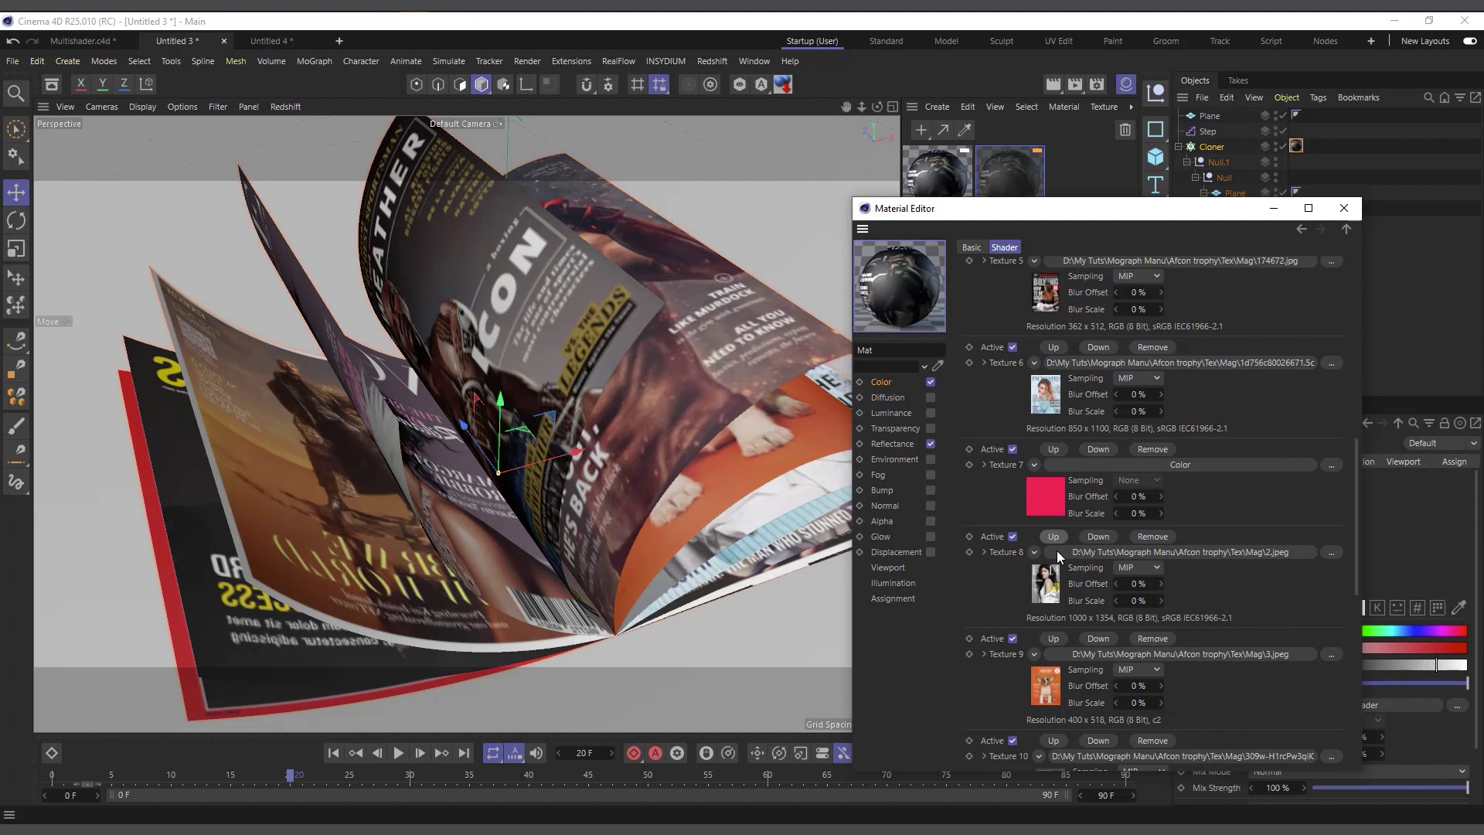
{"action": "left_click", "coordinate": [1053, 450]}
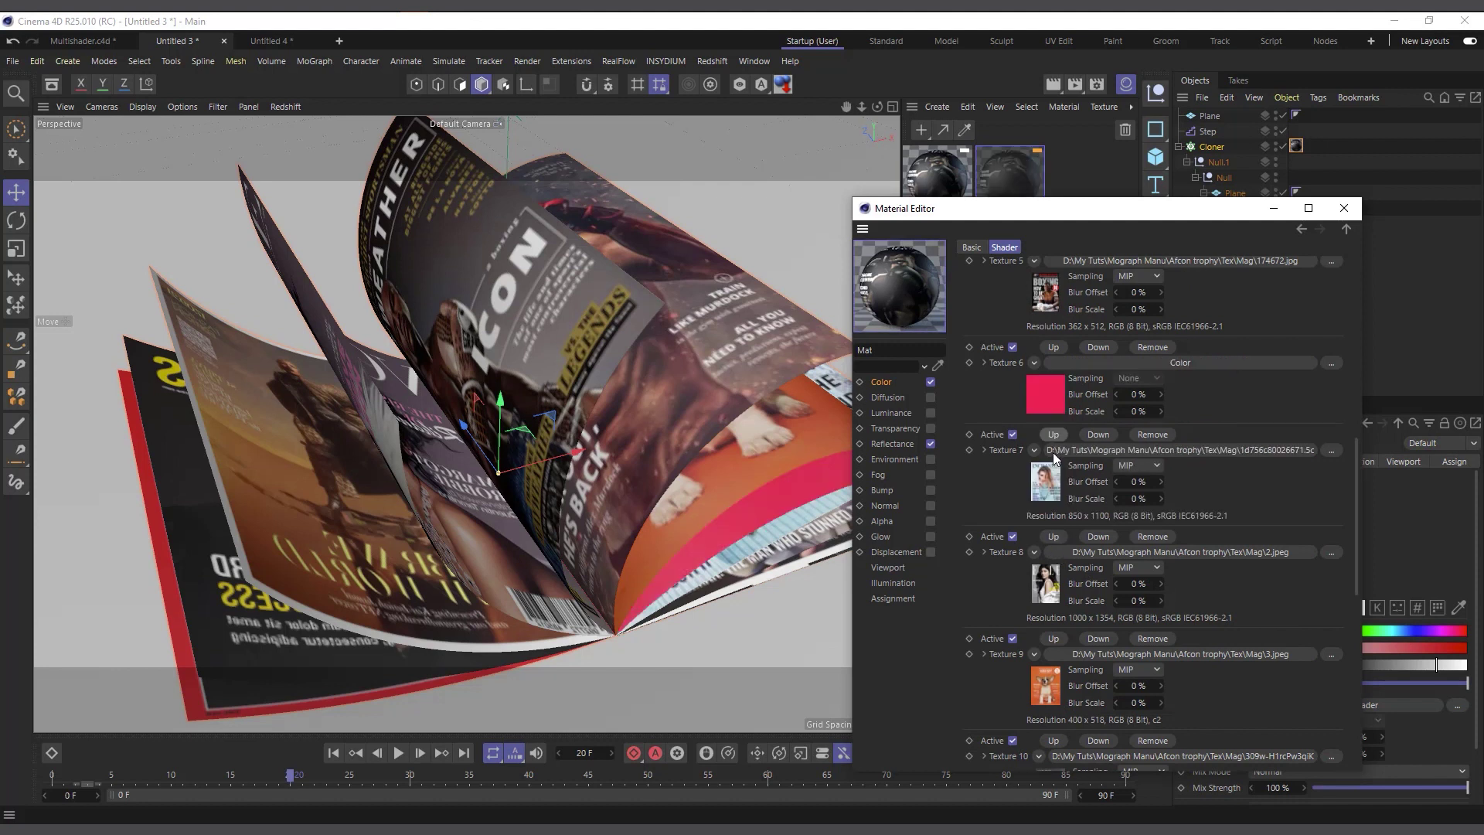
{"action": "left_click", "coordinate": [1055, 348]}
{"action": "left_click", "coordinate": [1052, 333]}
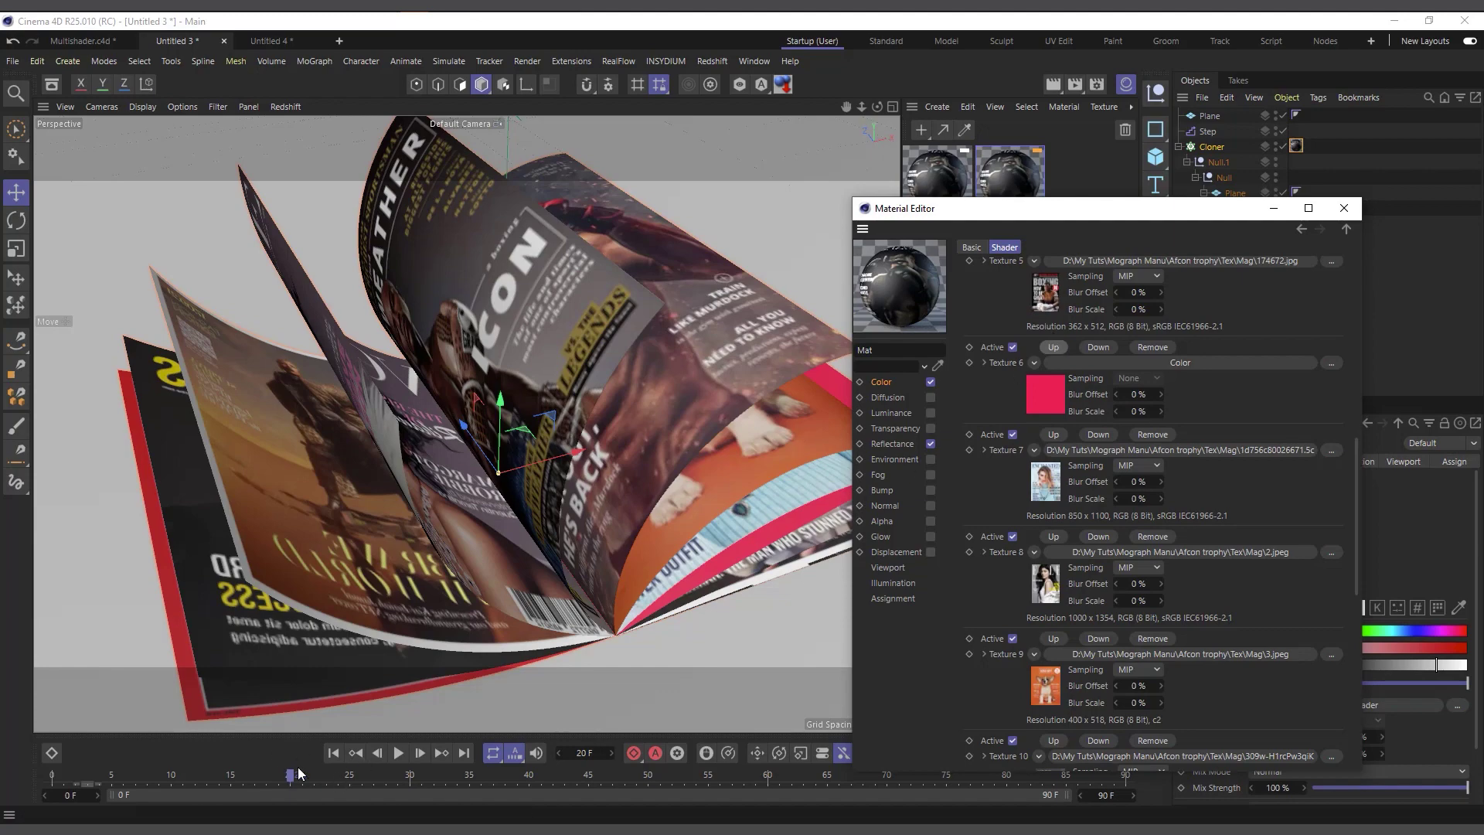
{"action": "mouse_move", "coordinate": [291, 776]}
{"action": "left_mouse_down"}
{"action": "mouse_move", "coordinate": [393, 776]}
{"action": "mouse_move", "coordinate": [317, 783]}
{"action": "left_mouse_up"}
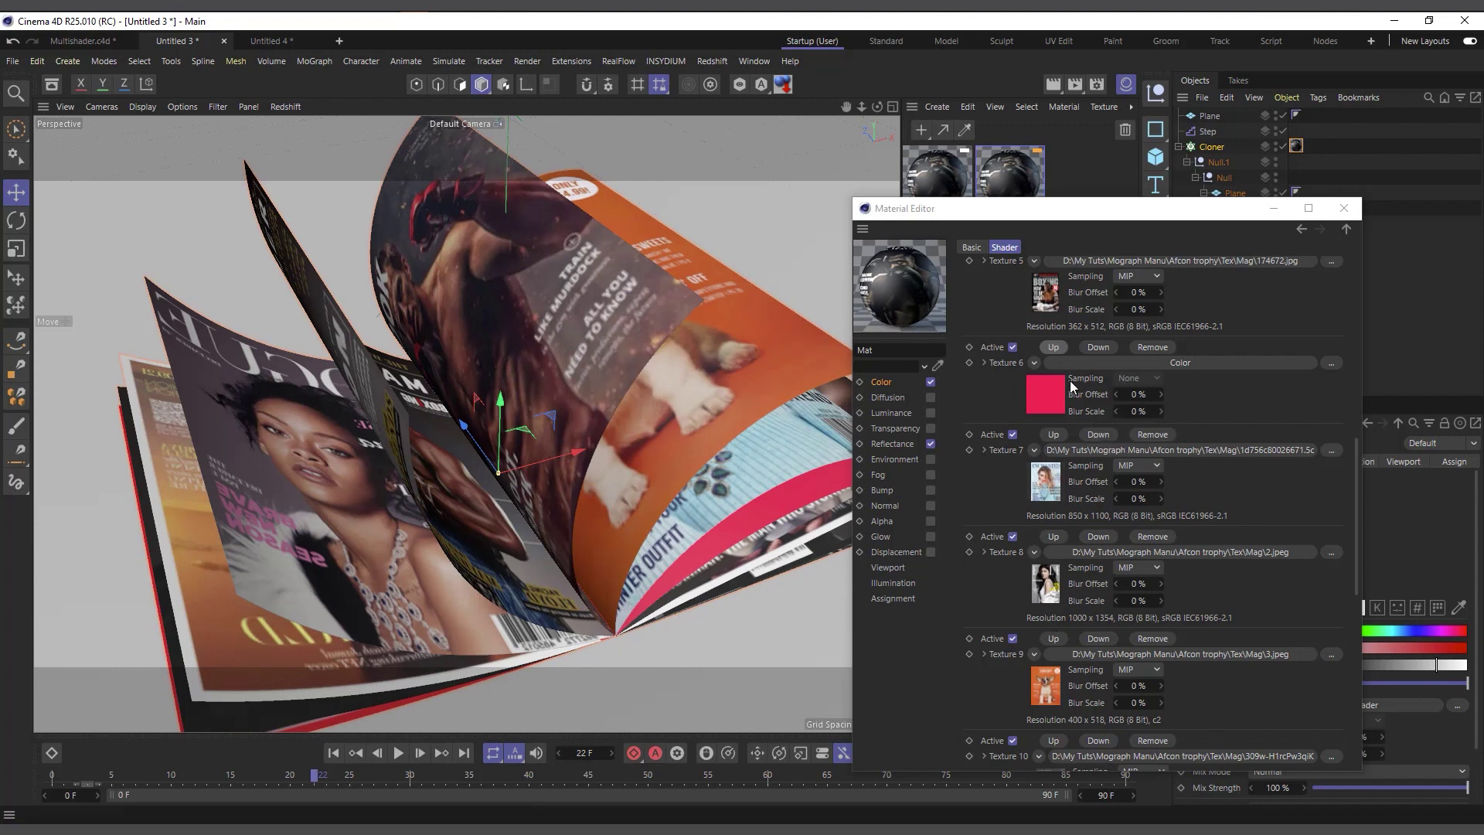
{"action": "left_click", "coordinate": [1155, 348]}
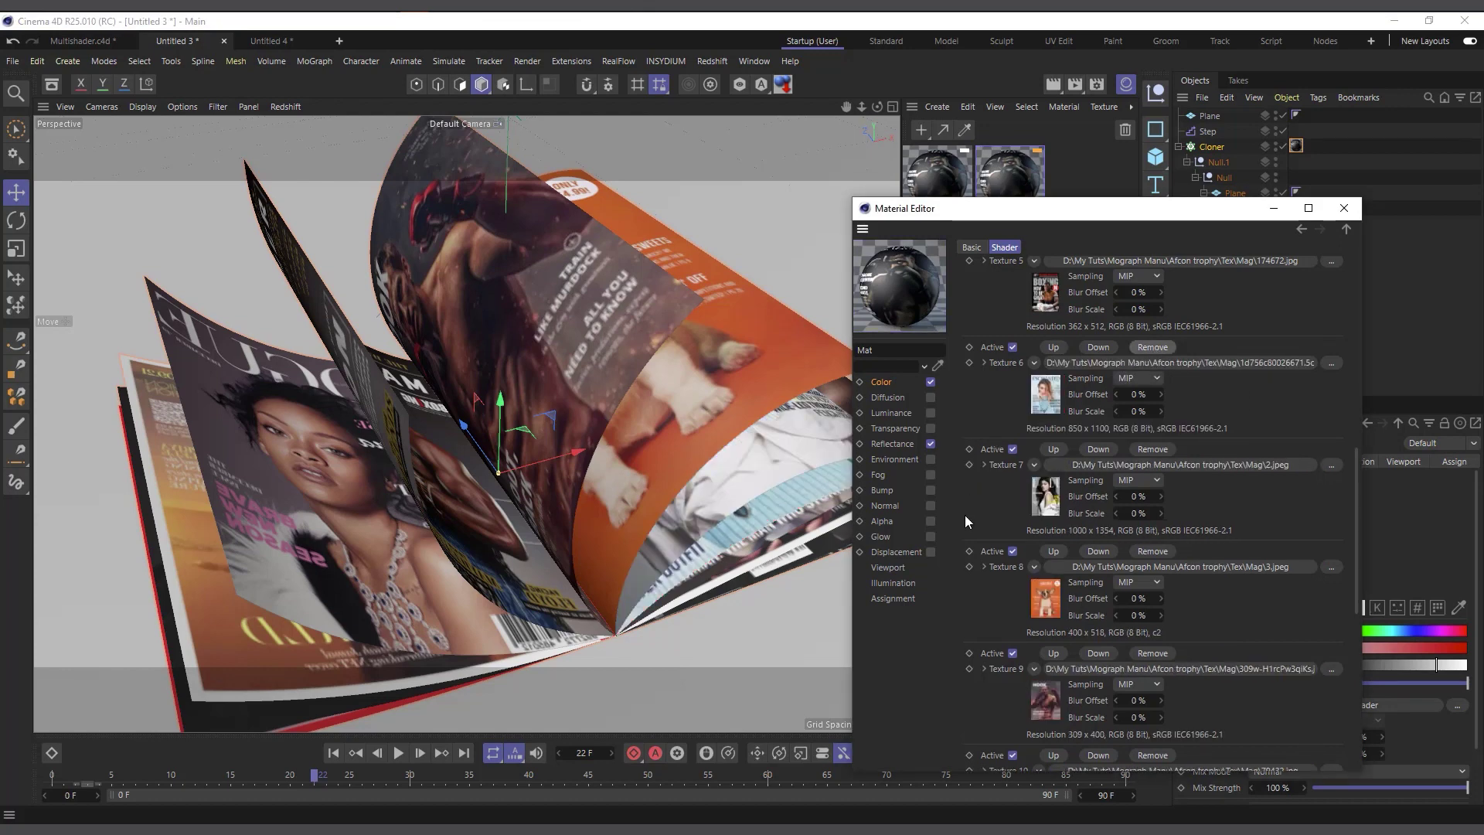
{"action": "scroll", "coordinate": [975, 514], "scroll_direction": "up", "scroll_amount": 10}
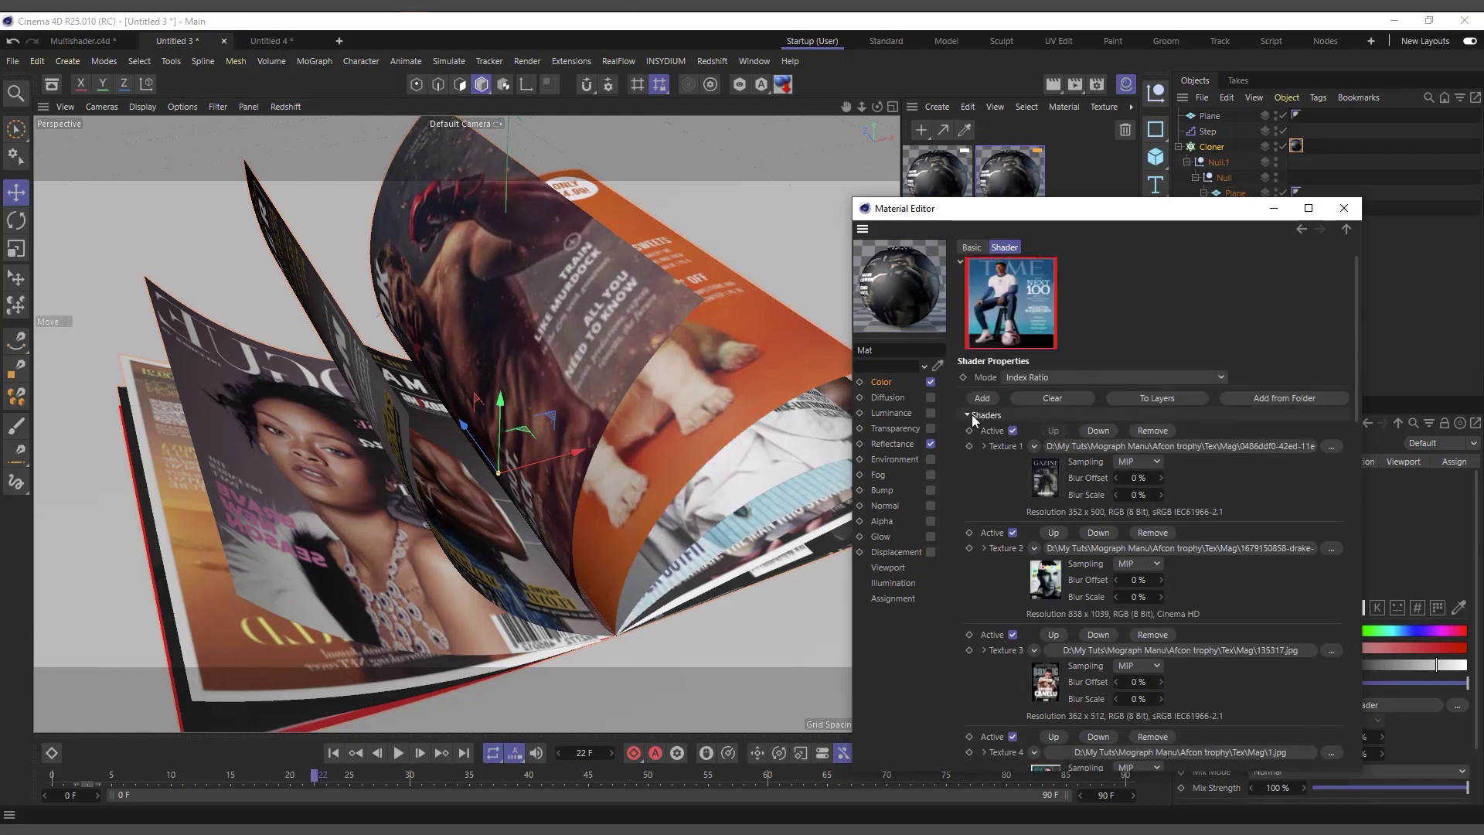
{"action": "left_click", "coordinate": [971, 415]}
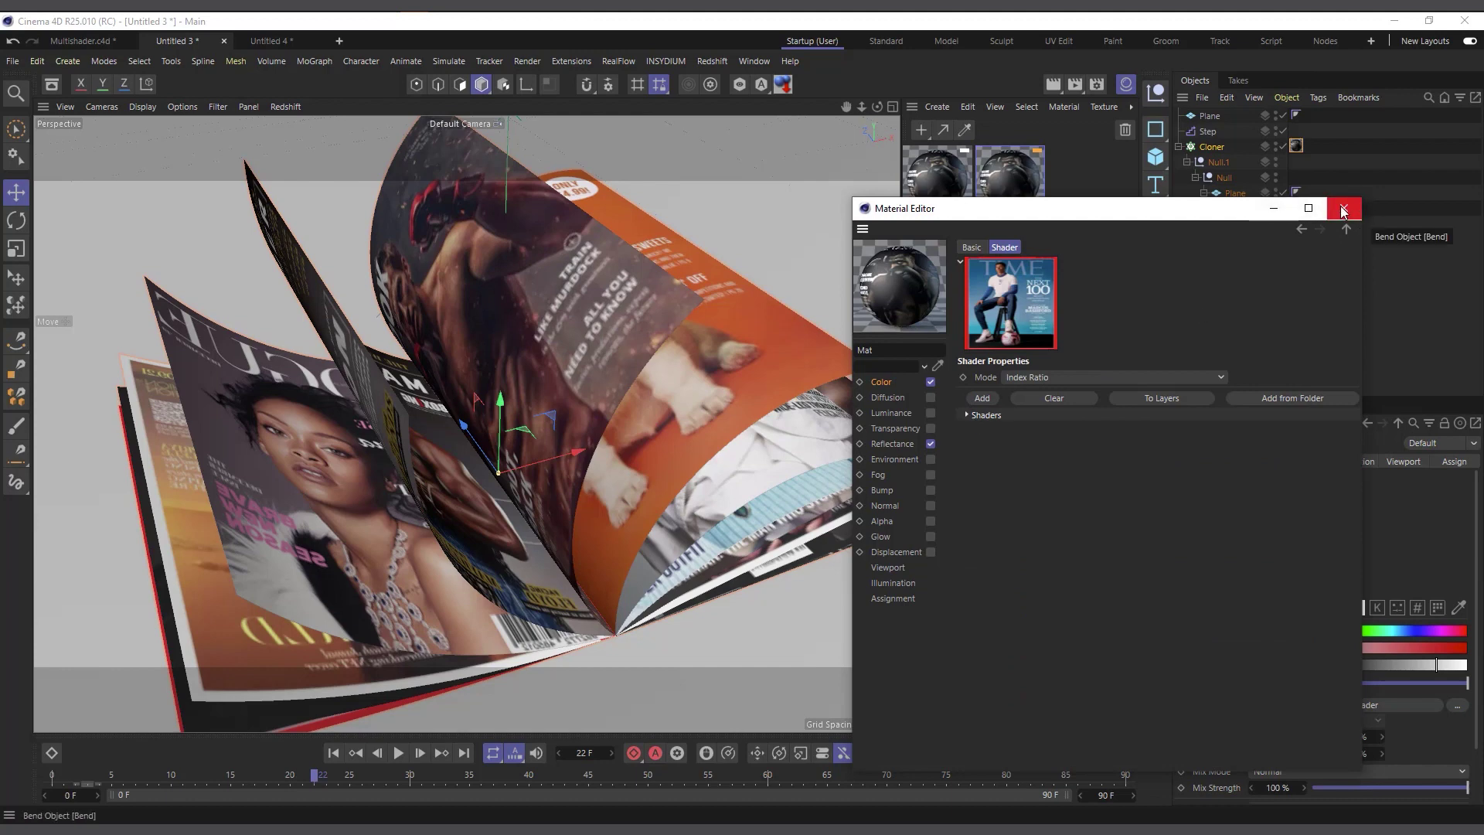
{"action": "left_click", "coordinate": [1343, 210]}
{"action": "left_click_drag", "start_coordinate": [313, 777], "coordinate": [255, 765]}
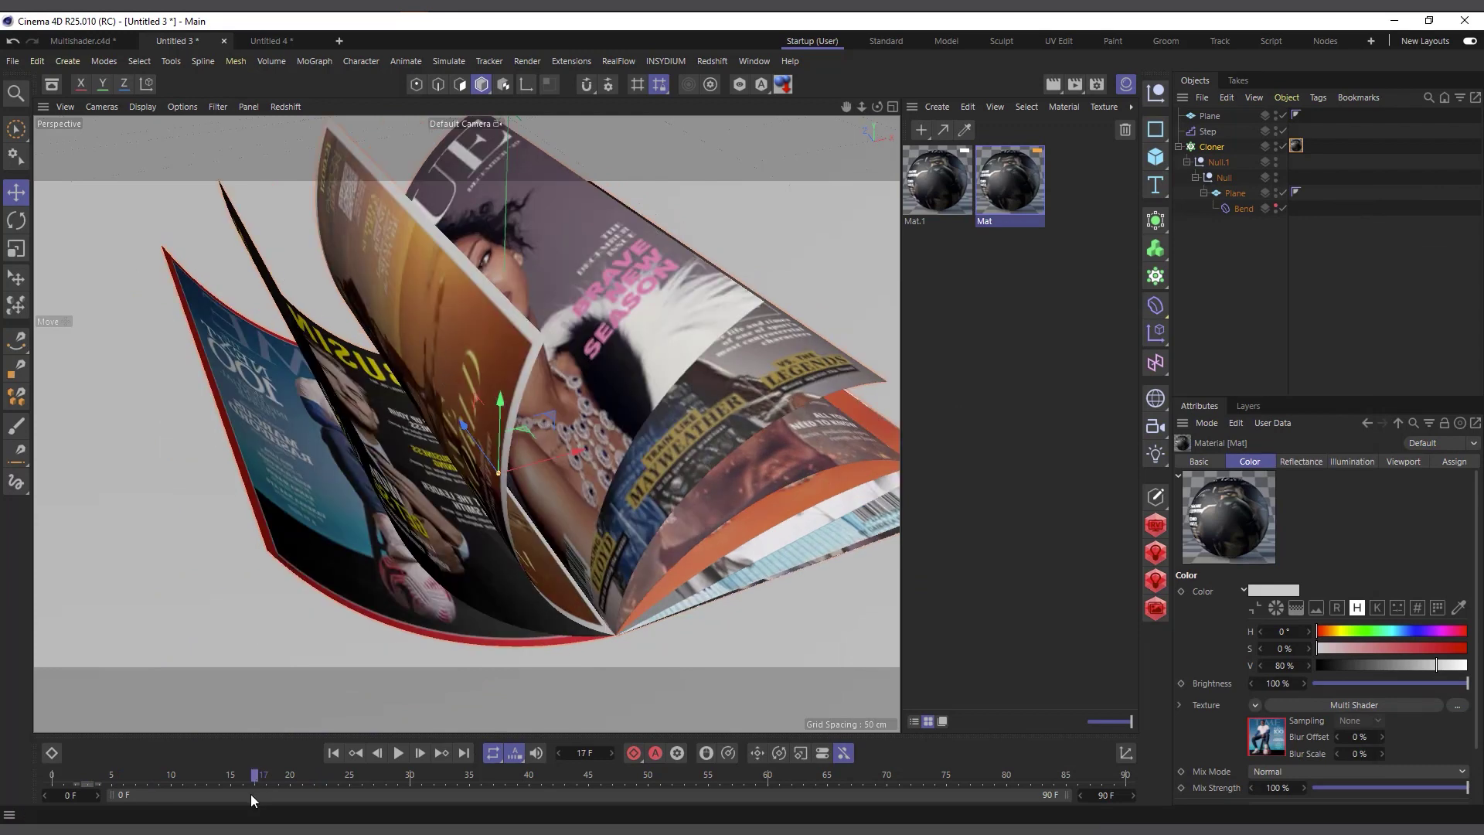
{"action": "mouse_move", "coordinate": [253, 776]}
{"action": "left_mouse_down"}
{"action": "mouse_move", "coordinate": [283, 775]}
{"action": "mouse_move", "coordinate": [254, 775]}
{"action": "left_mouse_up"}
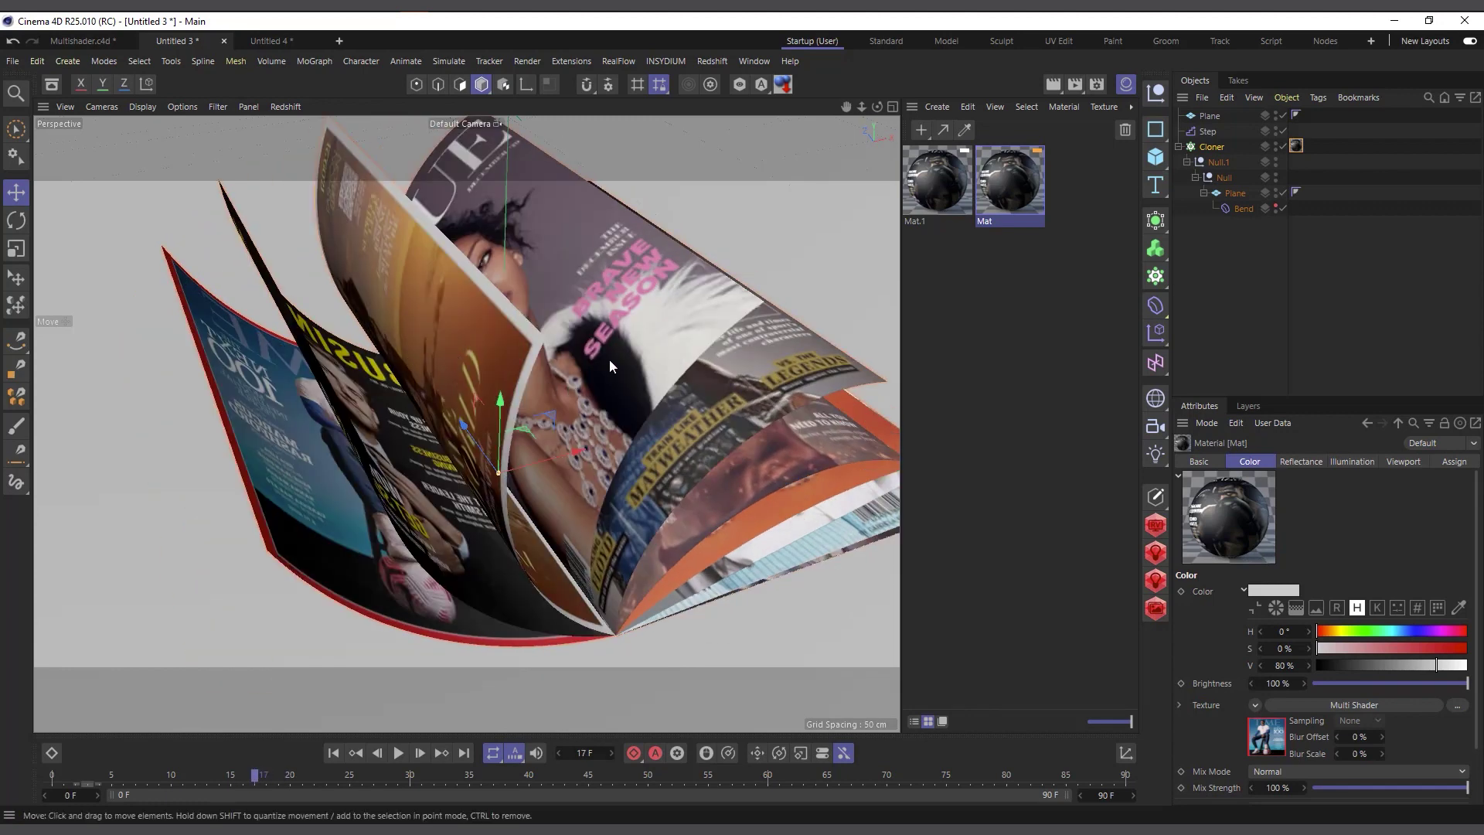
{"action": "mouse_move", "coordinate": [252, 777]}
{"action": "left_mouse_down"}
{"action": "mouse_move", "coordinate": [305, 778]}
{"action": "mouse_move", "coordinate": [266, 778]}
{"action": "left_mouse_up"}
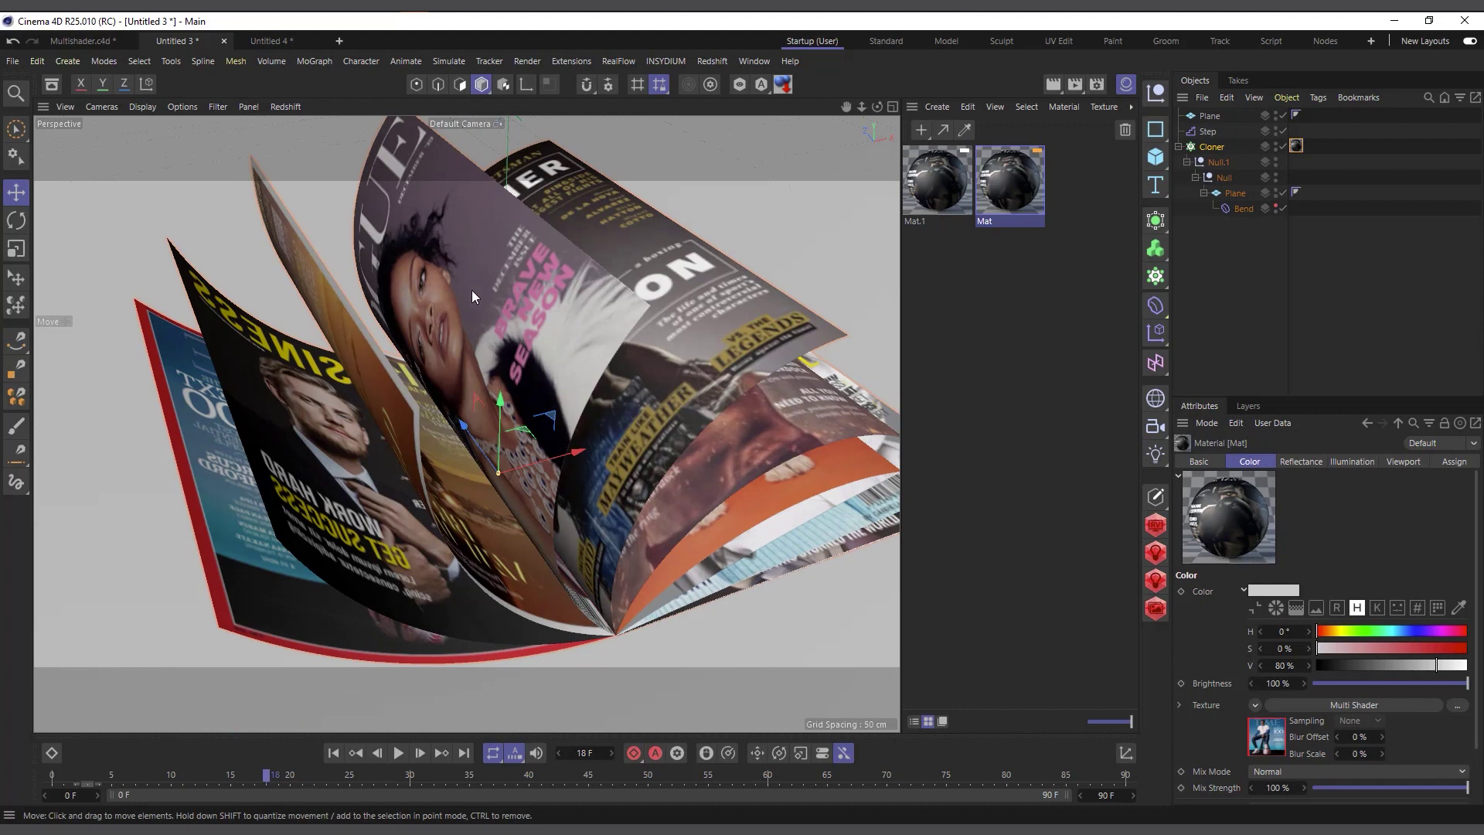
{"action": "mouse_move", "coordinate": [271, 783]}
{"action": "left_mouse_down"}
{"action": "mouse_move", "coordinate": [318, 778]}
{"action": "mouse_move", "coordinate": [256, 775]}
{"action": "left_mouse_up"}
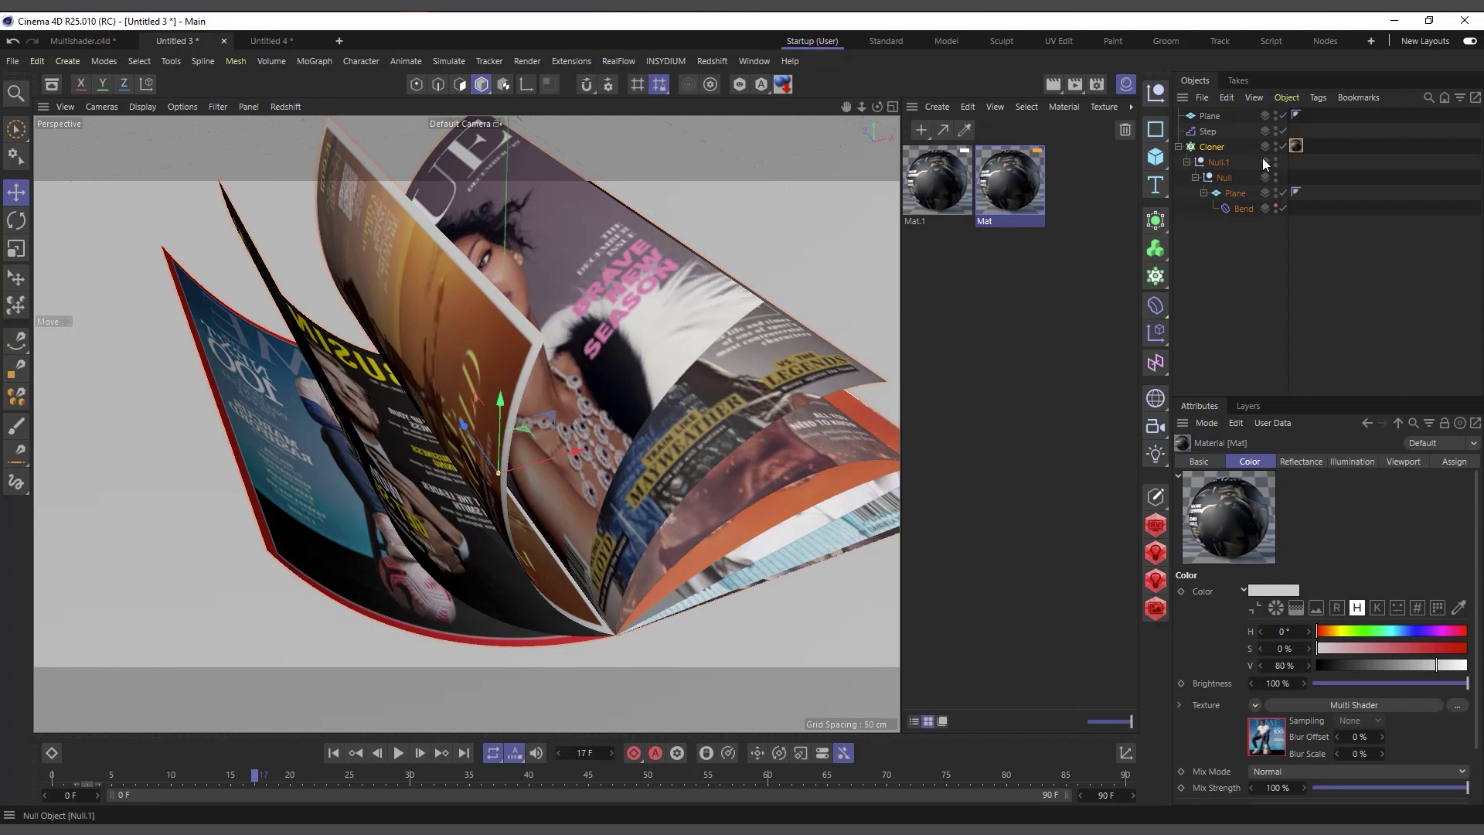
Set the Cloner's Mat material tag Side to Front so page backs stay plain white.
{"action": "left_click", "coordinate": [1297, 146]}
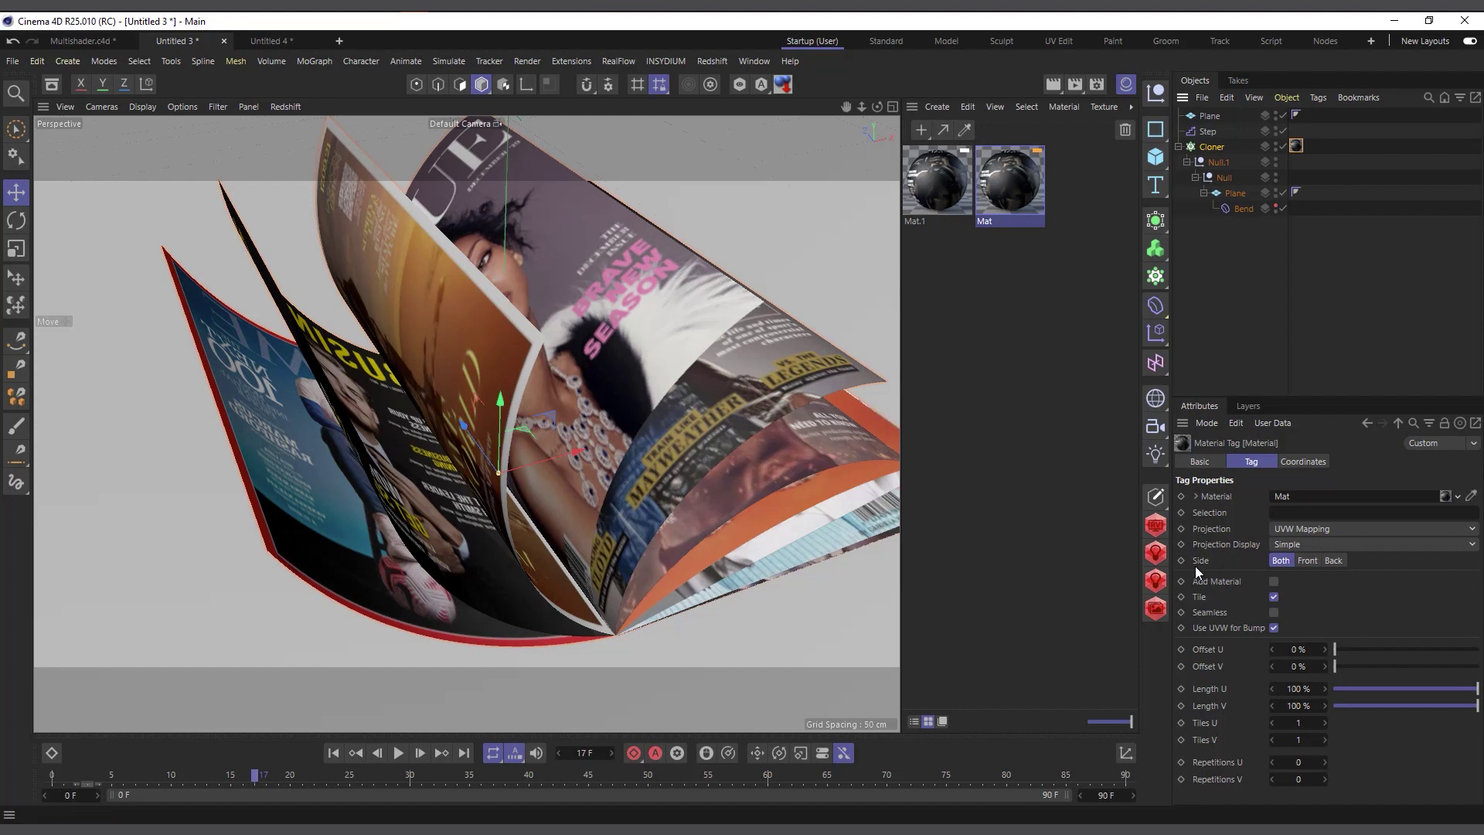
{"action": "left_click", "coordinate": [1305, 564]}
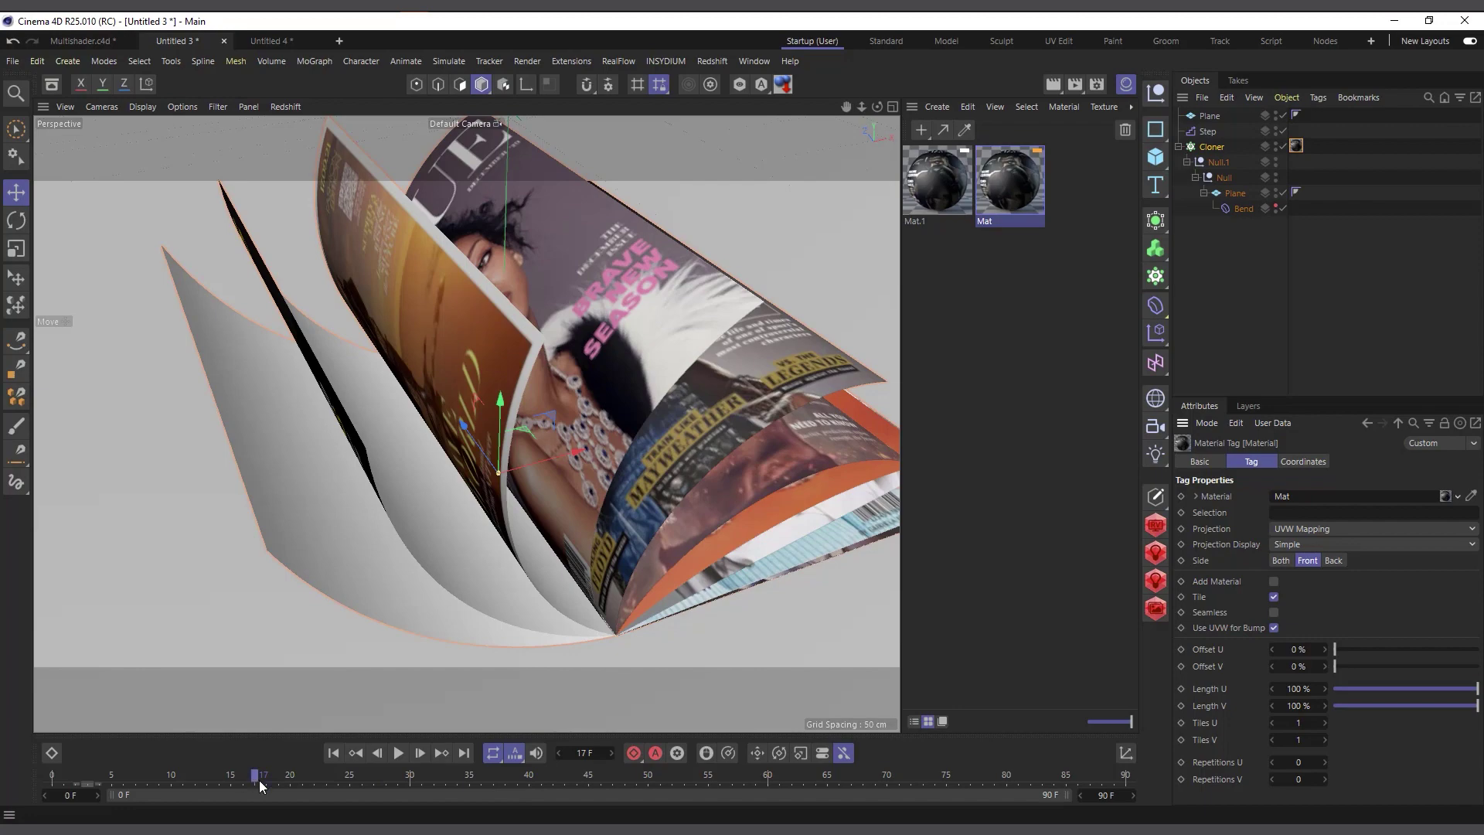
{"action": "left_click_drag", "start_coordinate": [258, 776], "coordinate": [245, 703]}
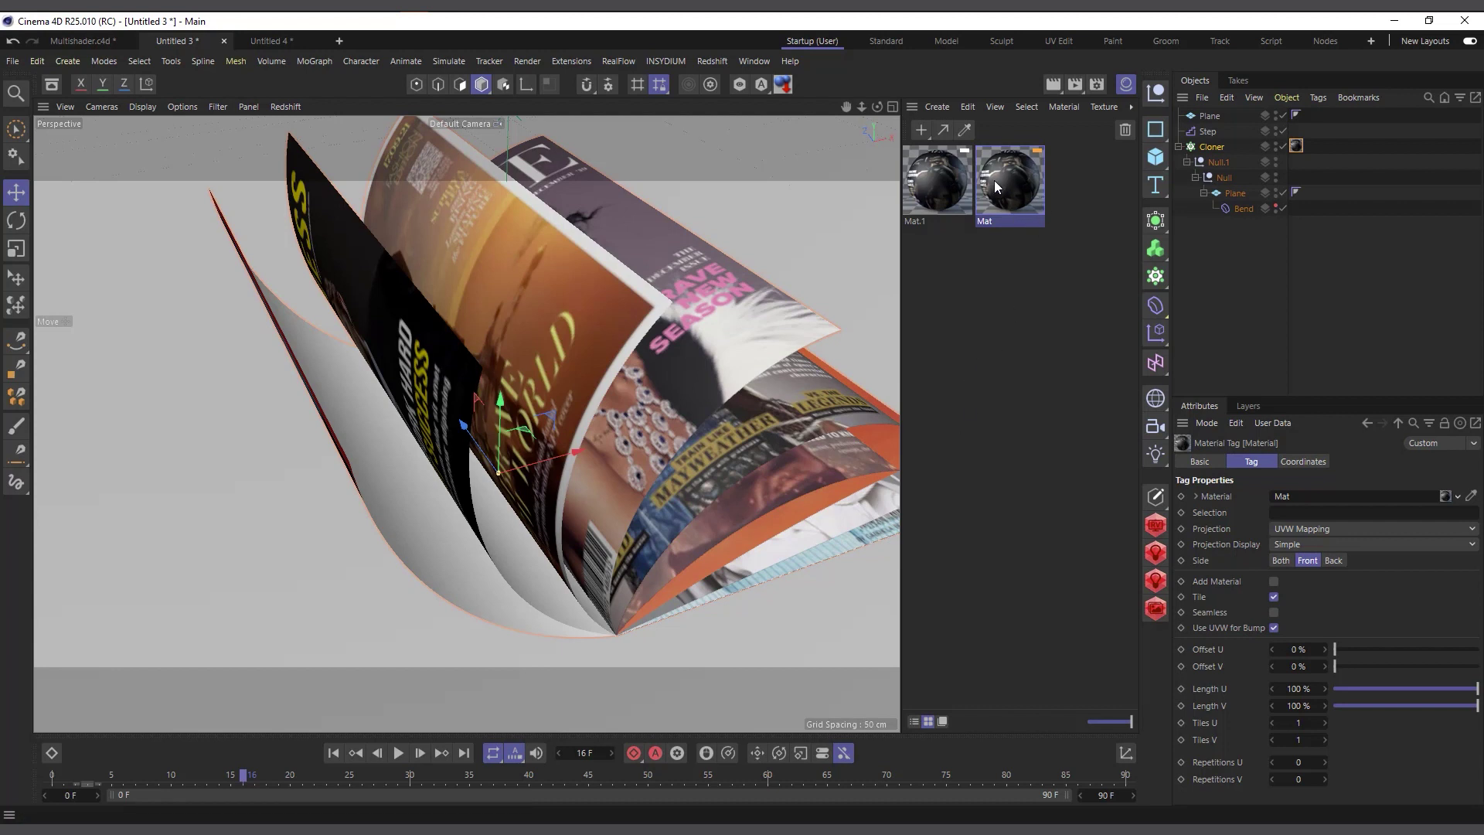
{"action": "left_click", "coordinate": [1000, 202]}
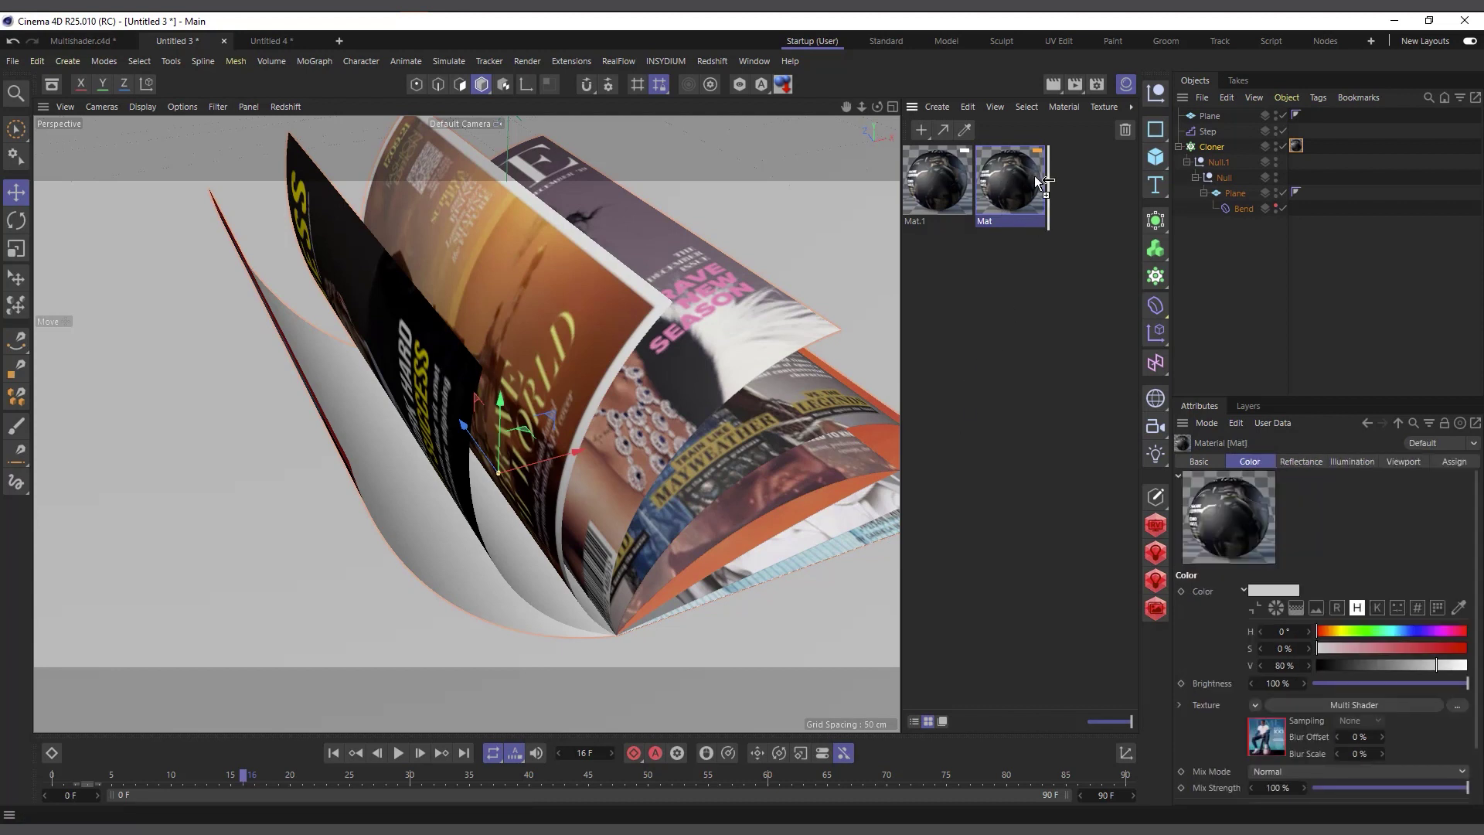
Duplicate the Mat material as Mat.2 and open it in the material editor.
{"action": "left_click_drag", "start_coordinate": [1059, 175], "coordinate": [1077, 176], "text": "ctrl"}
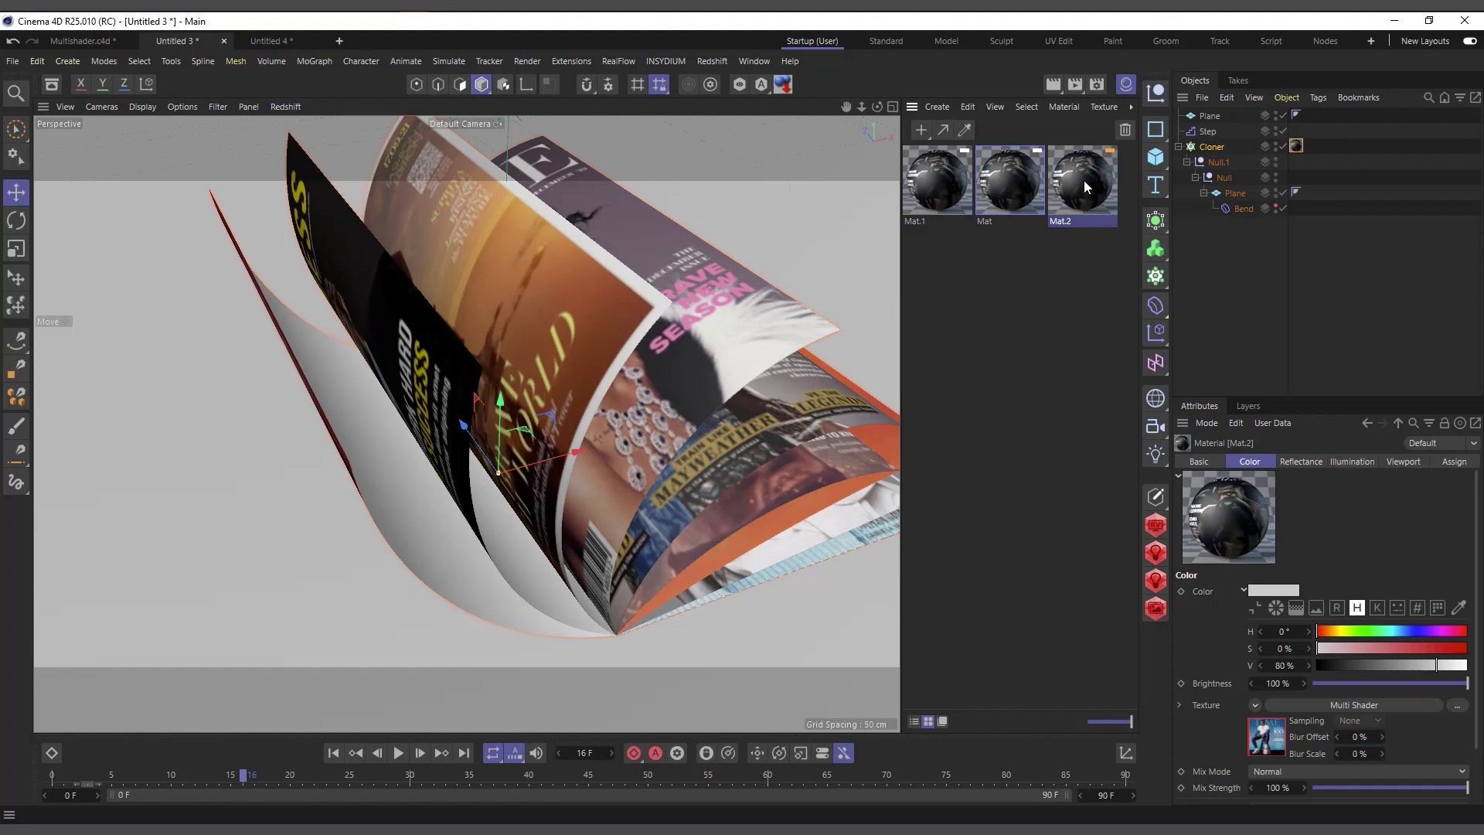
{"action": "double_click", "coordinate": [1083, 180]}
{"action": "left_click_drag", "start_coordinate": [1158, 180], "coordinate": [719, 105]}
Clear Mat.2's Multi Shader and reload it with the images from the Flags folder.
{"action": "left_click", "coordinate": [731, 300]}
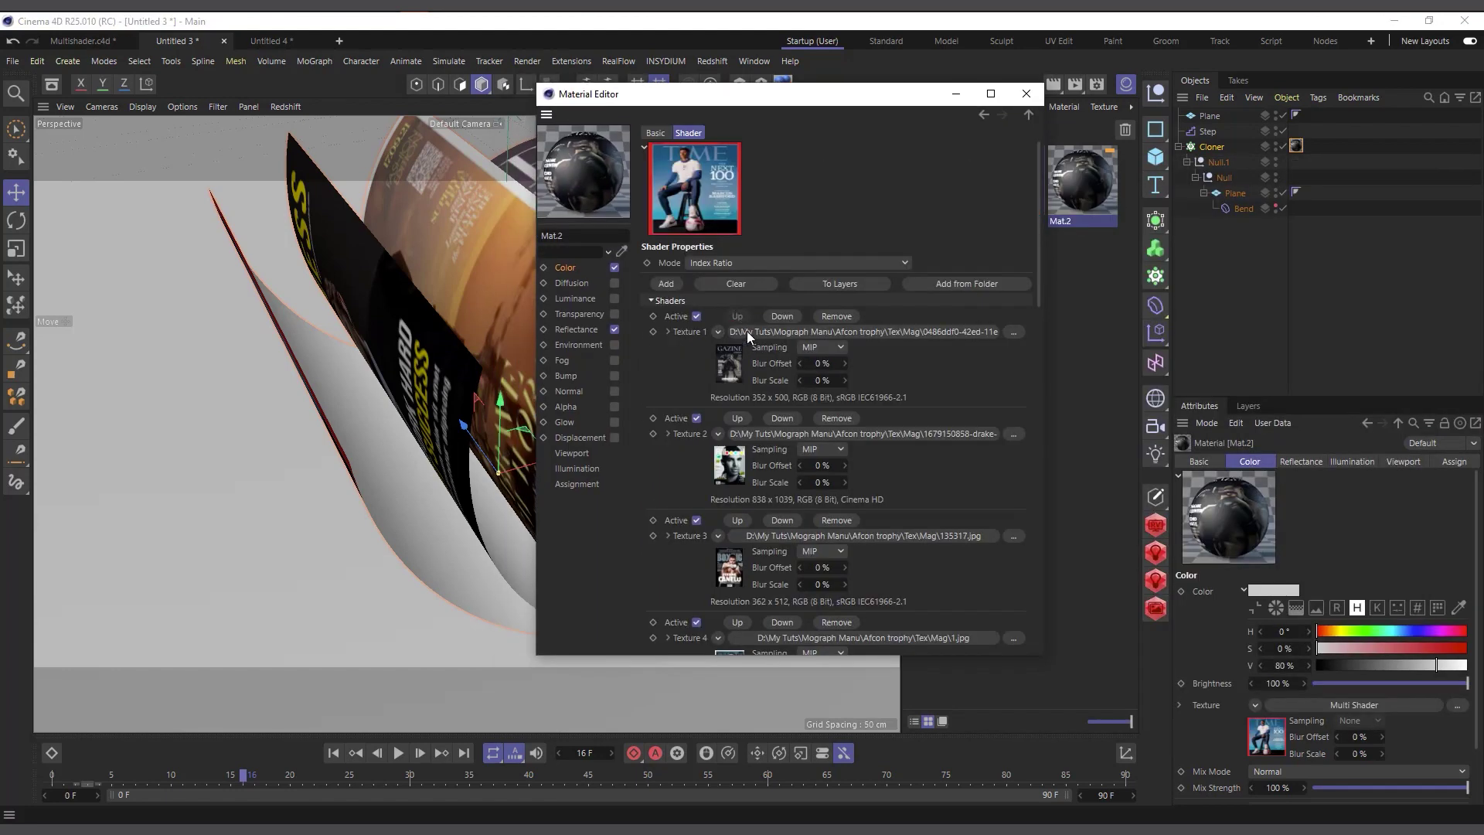
{"action": "left_click", "coordinate": [728, 284]}
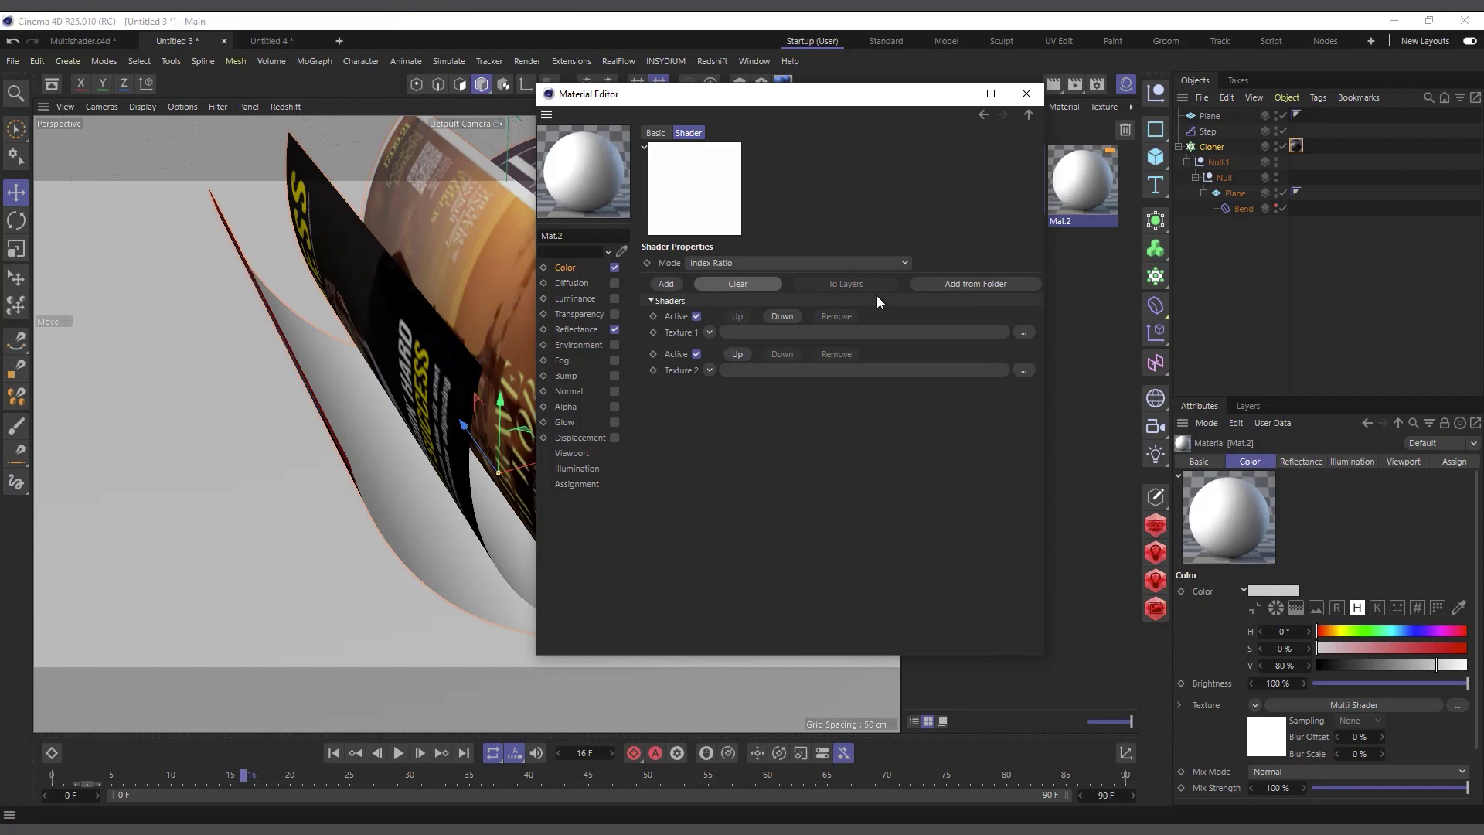
{"action": "left_click", "coordinate": [977, 283]}
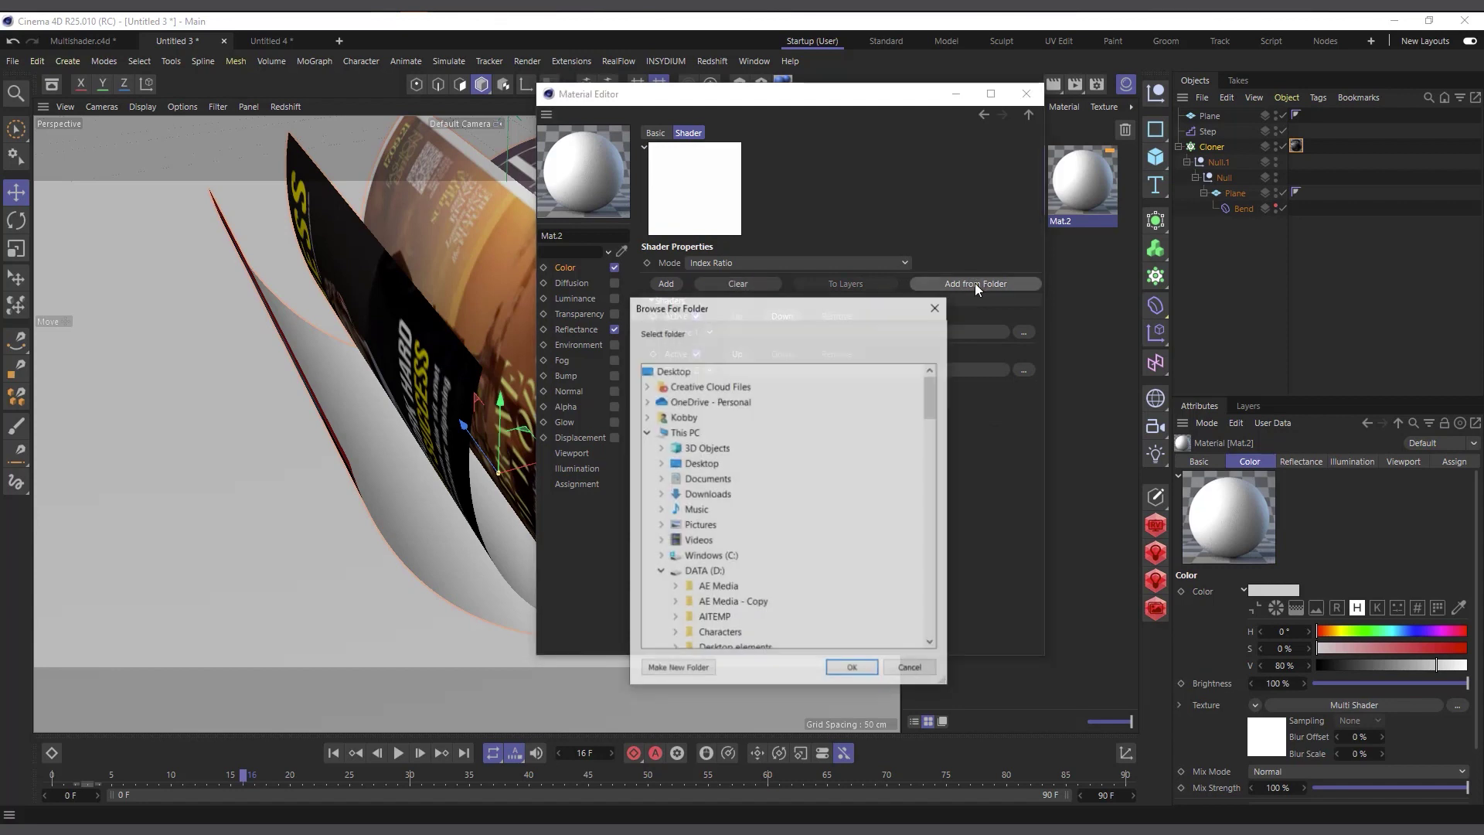
{"action": "scroll", "coordinate": [772, 523], "scroll_direction": "down", "scroll_amount": 2}
{"action": "scroll", "coordinate": [772, 523], "scroll_direction": "down", "scroll_amount": 8}
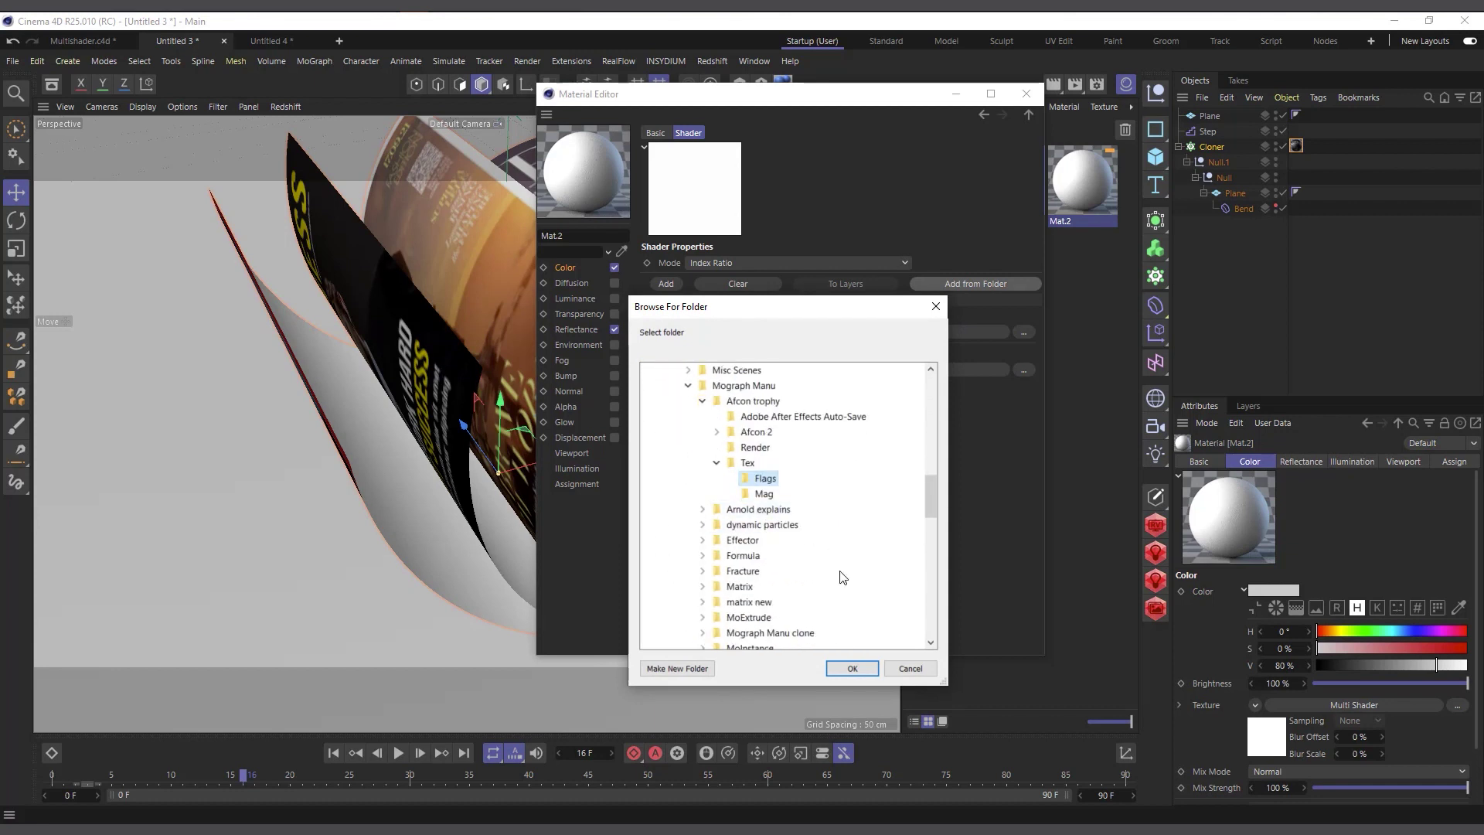
{"action": "left_click", "coordinate": [853, 668]}
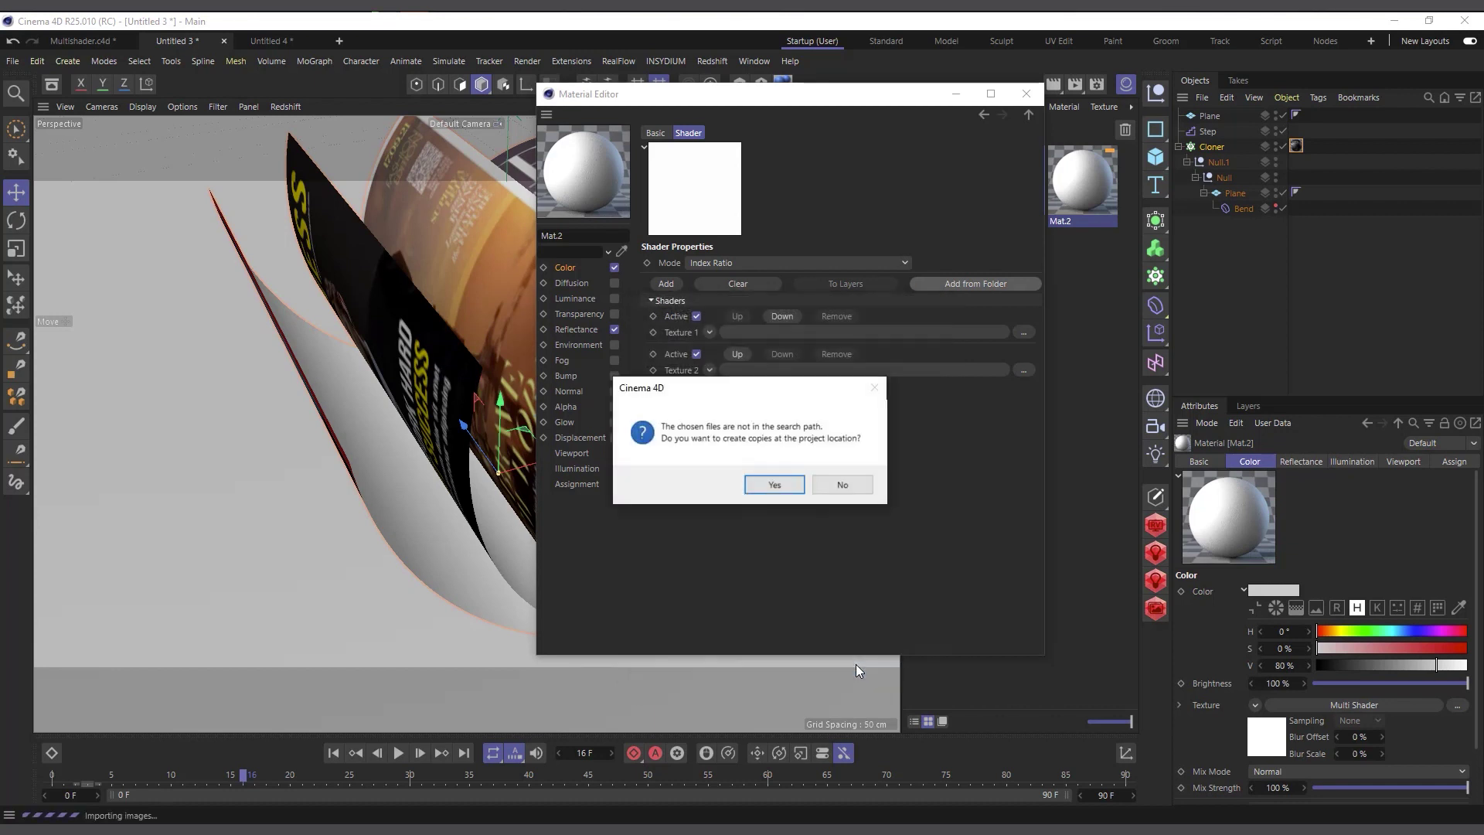
{"action": "left_click", "coordinate": [849, 485]}
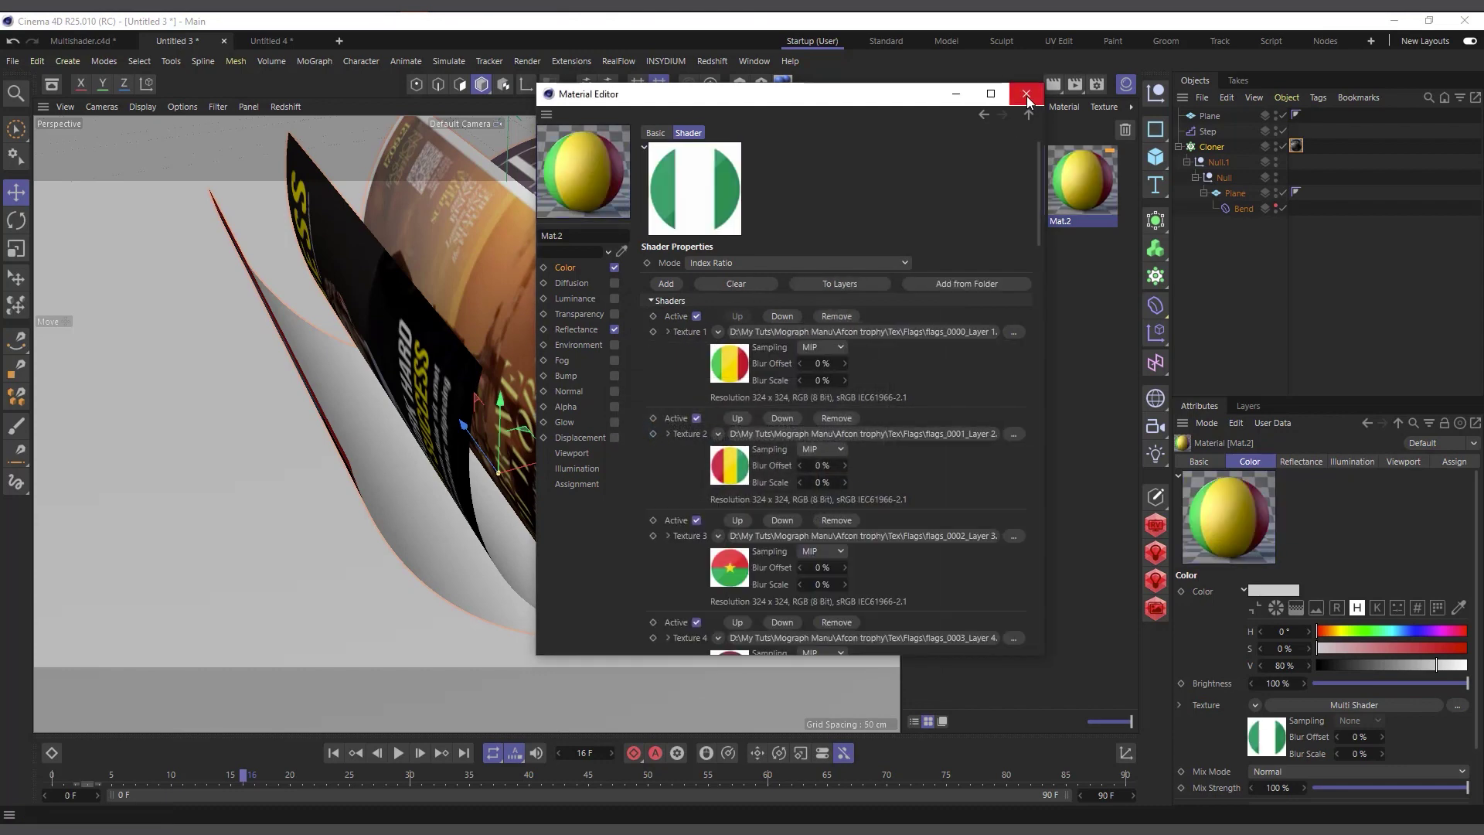
{"action": "left_click", "coordinate": [1026, 94]}
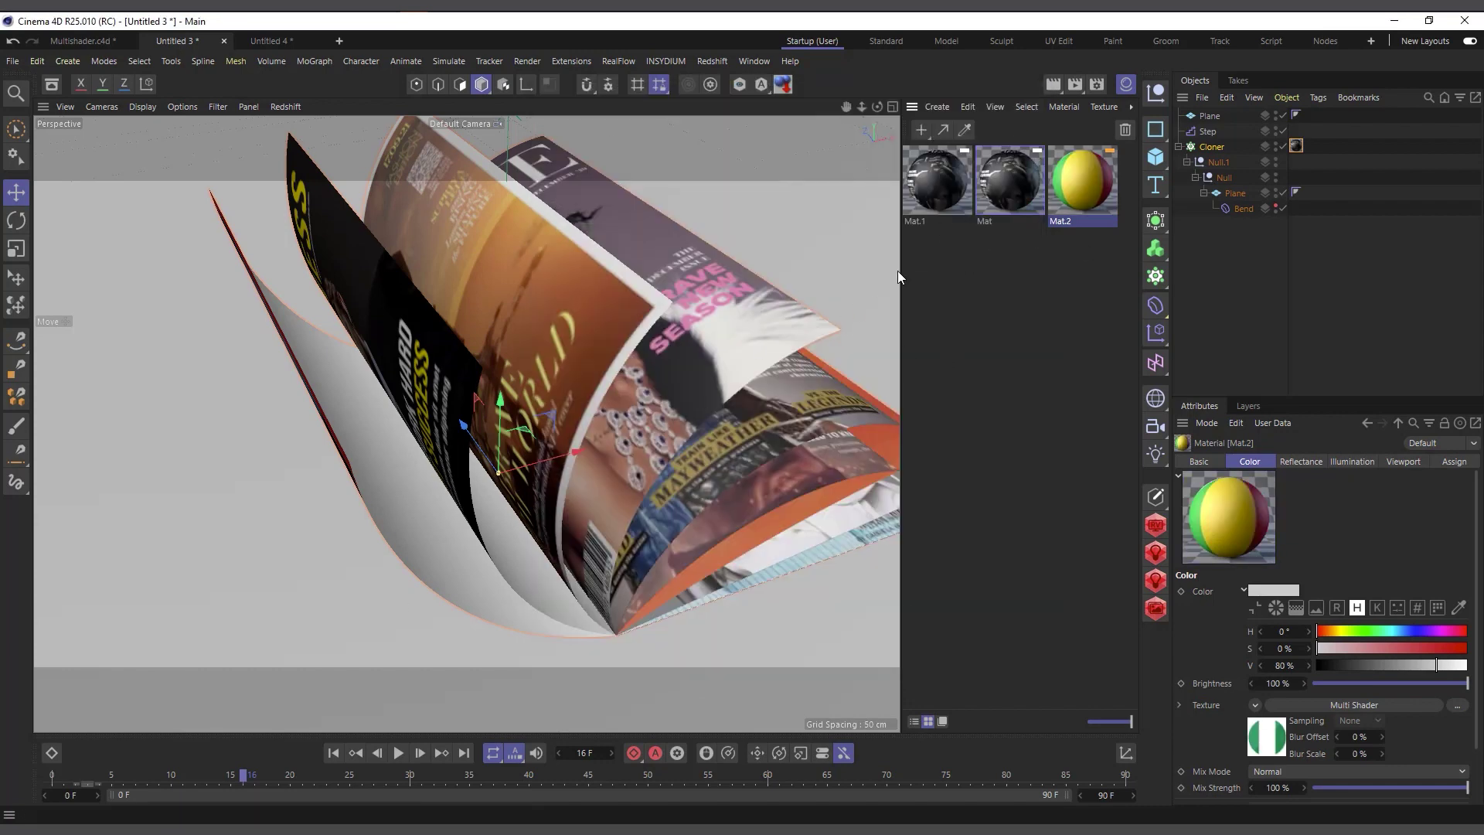
Assign Mat.2 to the Cloner as a second material tag with Side set to Back.
{"action": "left_click_drag", "start_coordinate": [1091, 193], "coordinate": [1213, 147]}
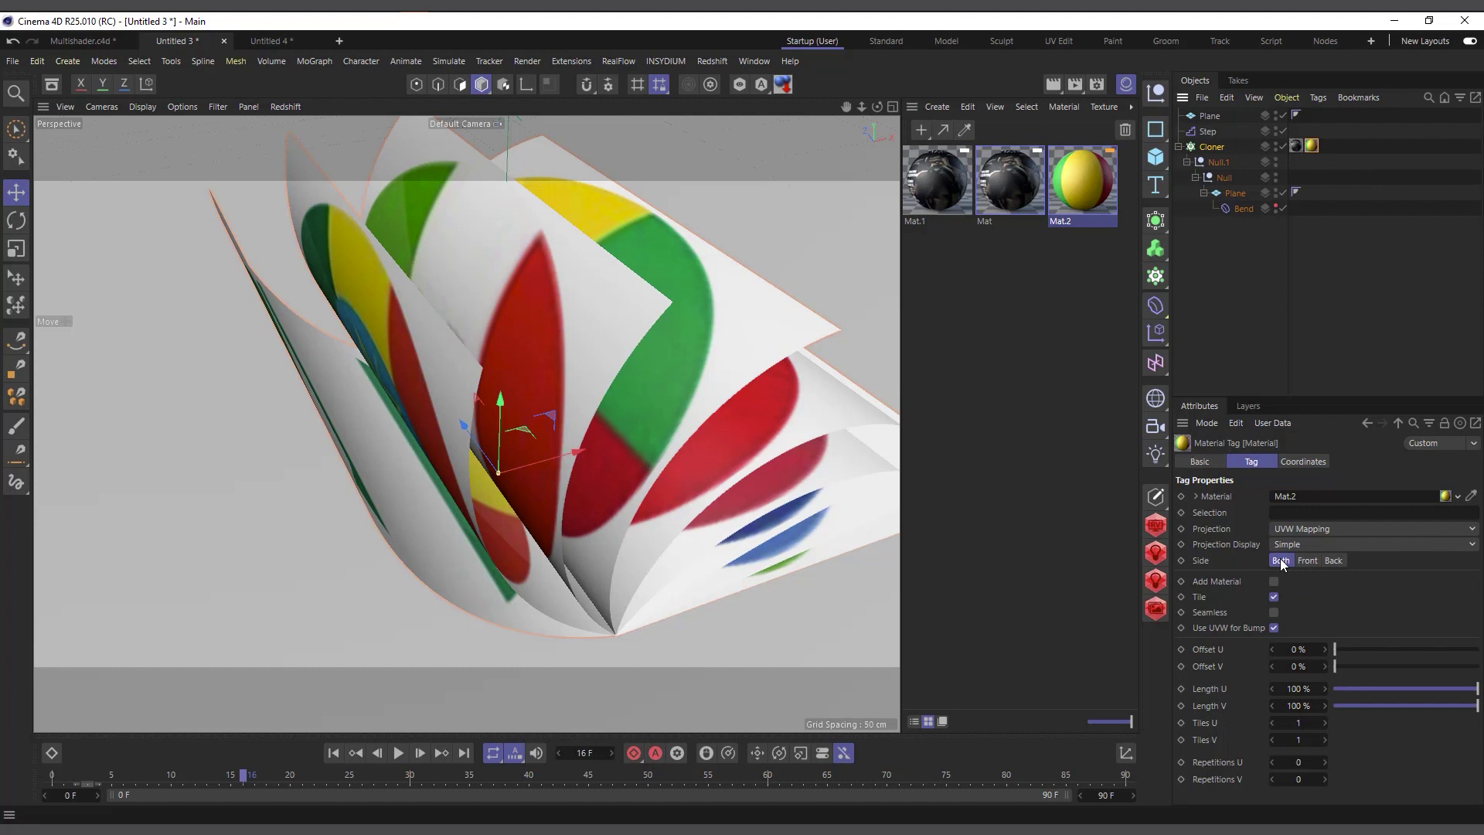
{"action": "left_click", "coordinate": [1335, 561]}
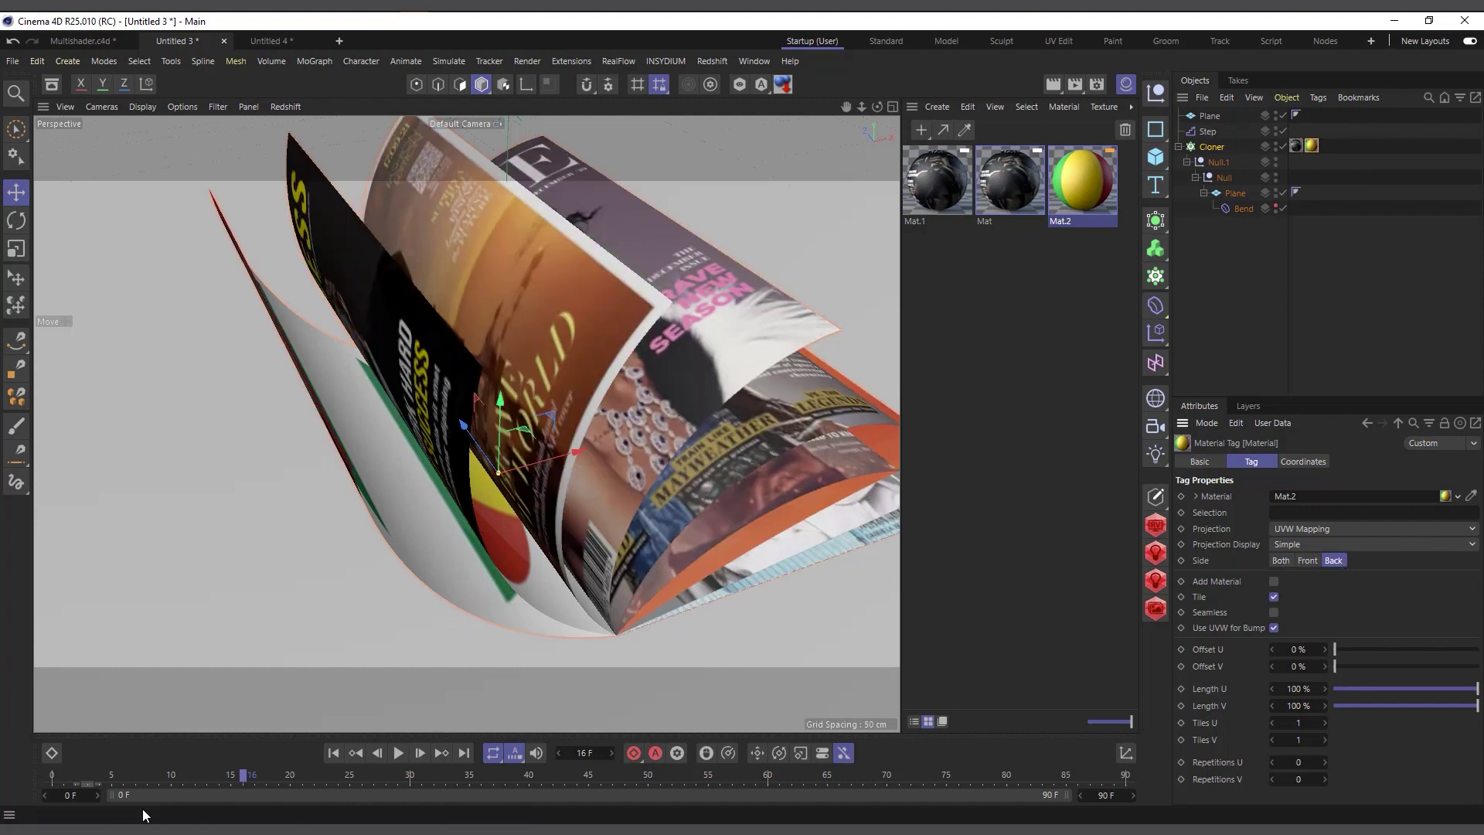
{"action": "left_click_drag", "start_coordinate": [241, 776], "coordinate": [267, 648]}
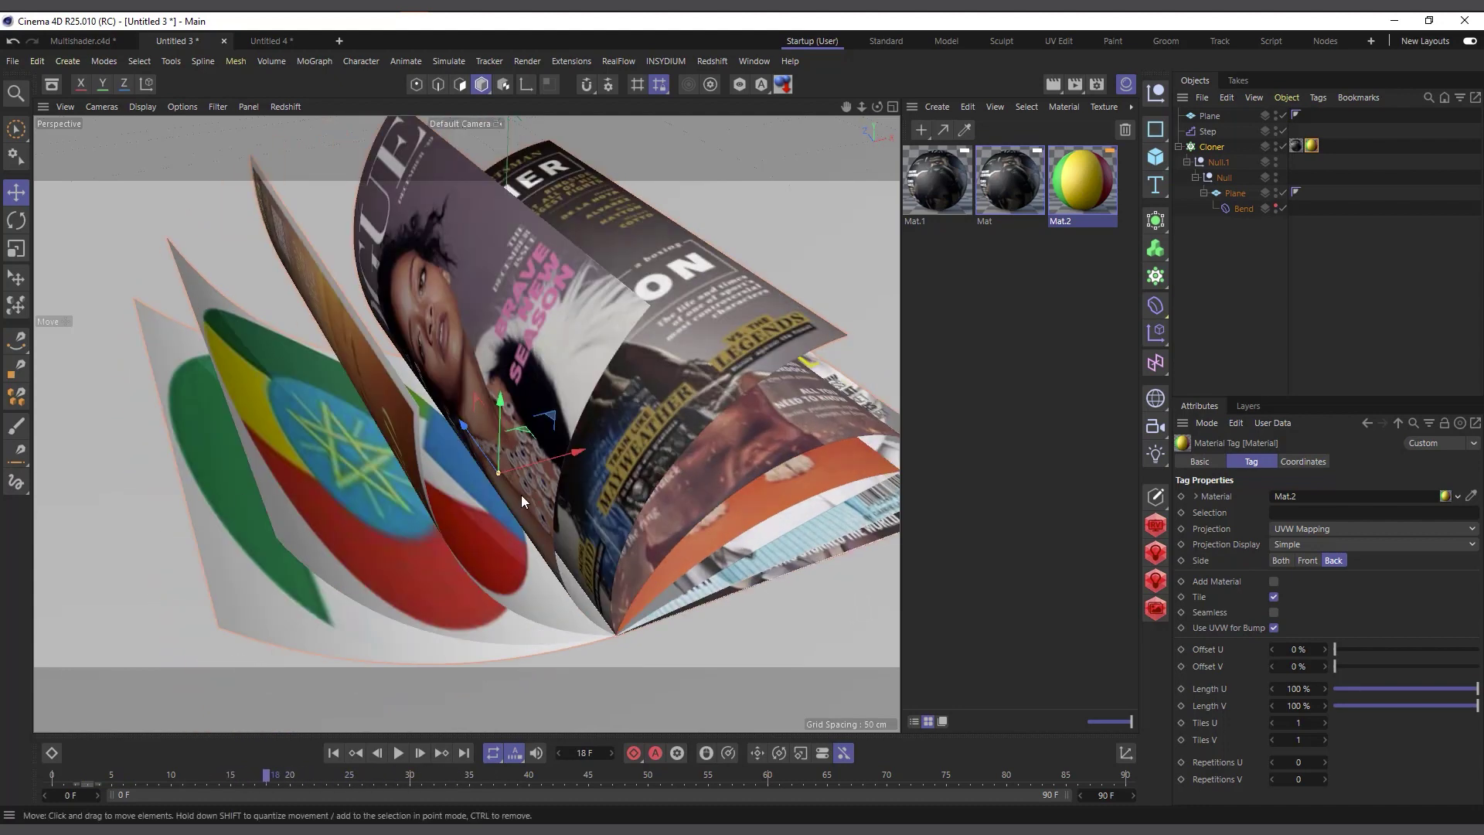